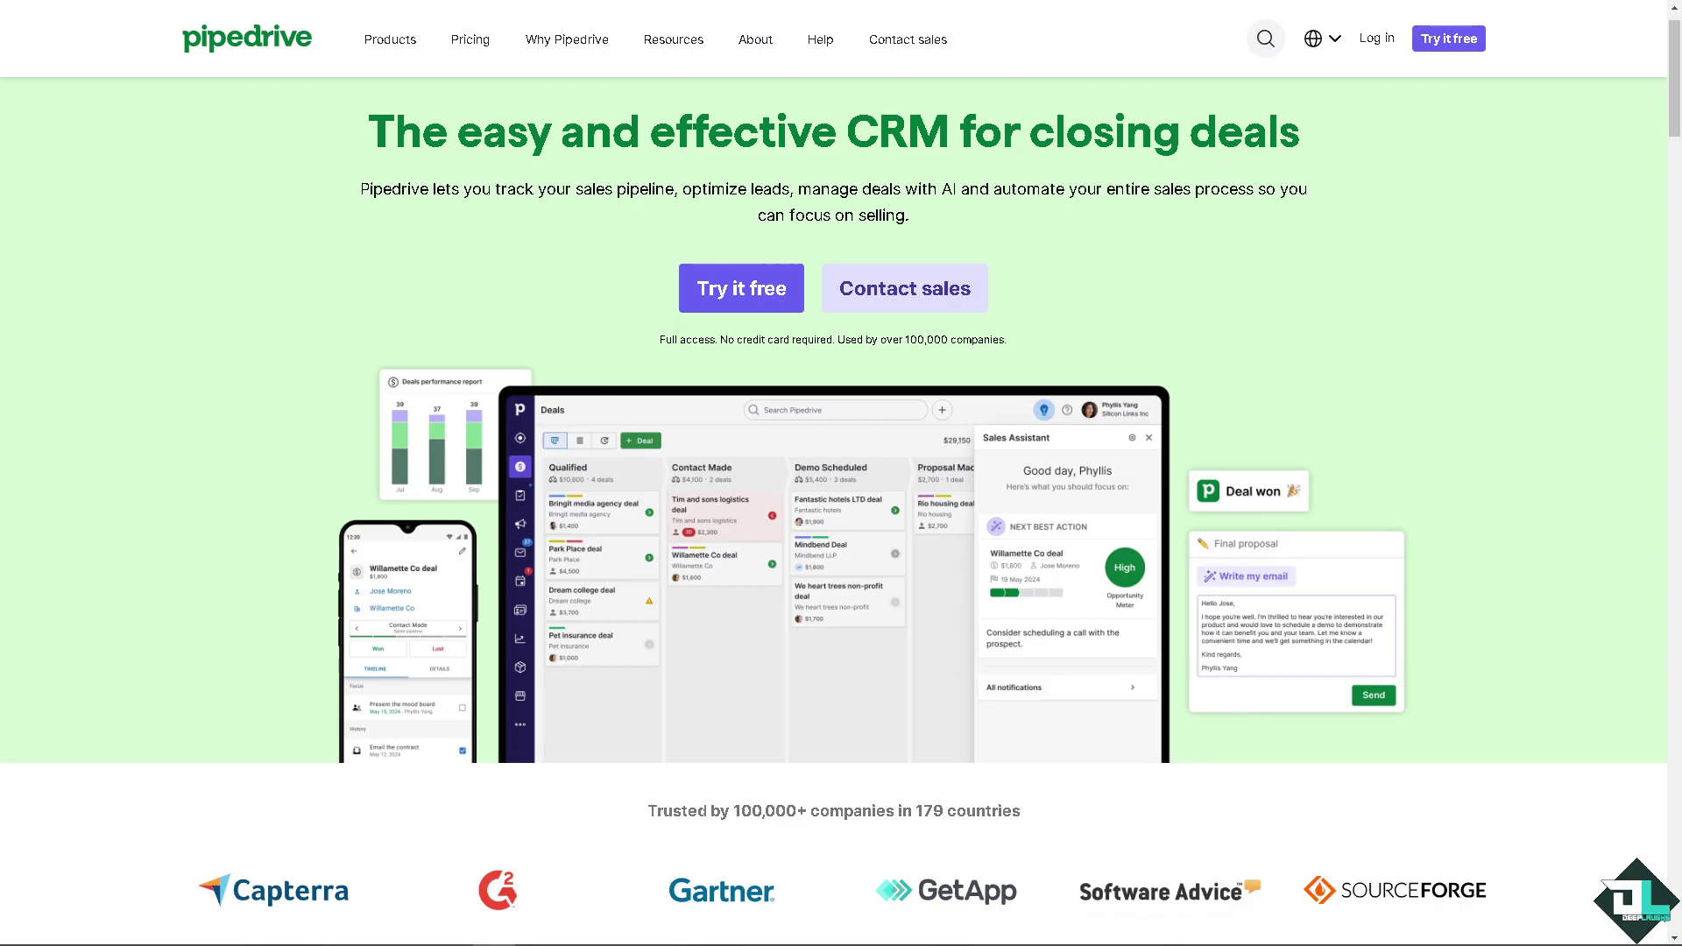
# Go from the Pipedrive homepage's top link to the free-trial sign-up form
pyautogui.click(1373, 40)
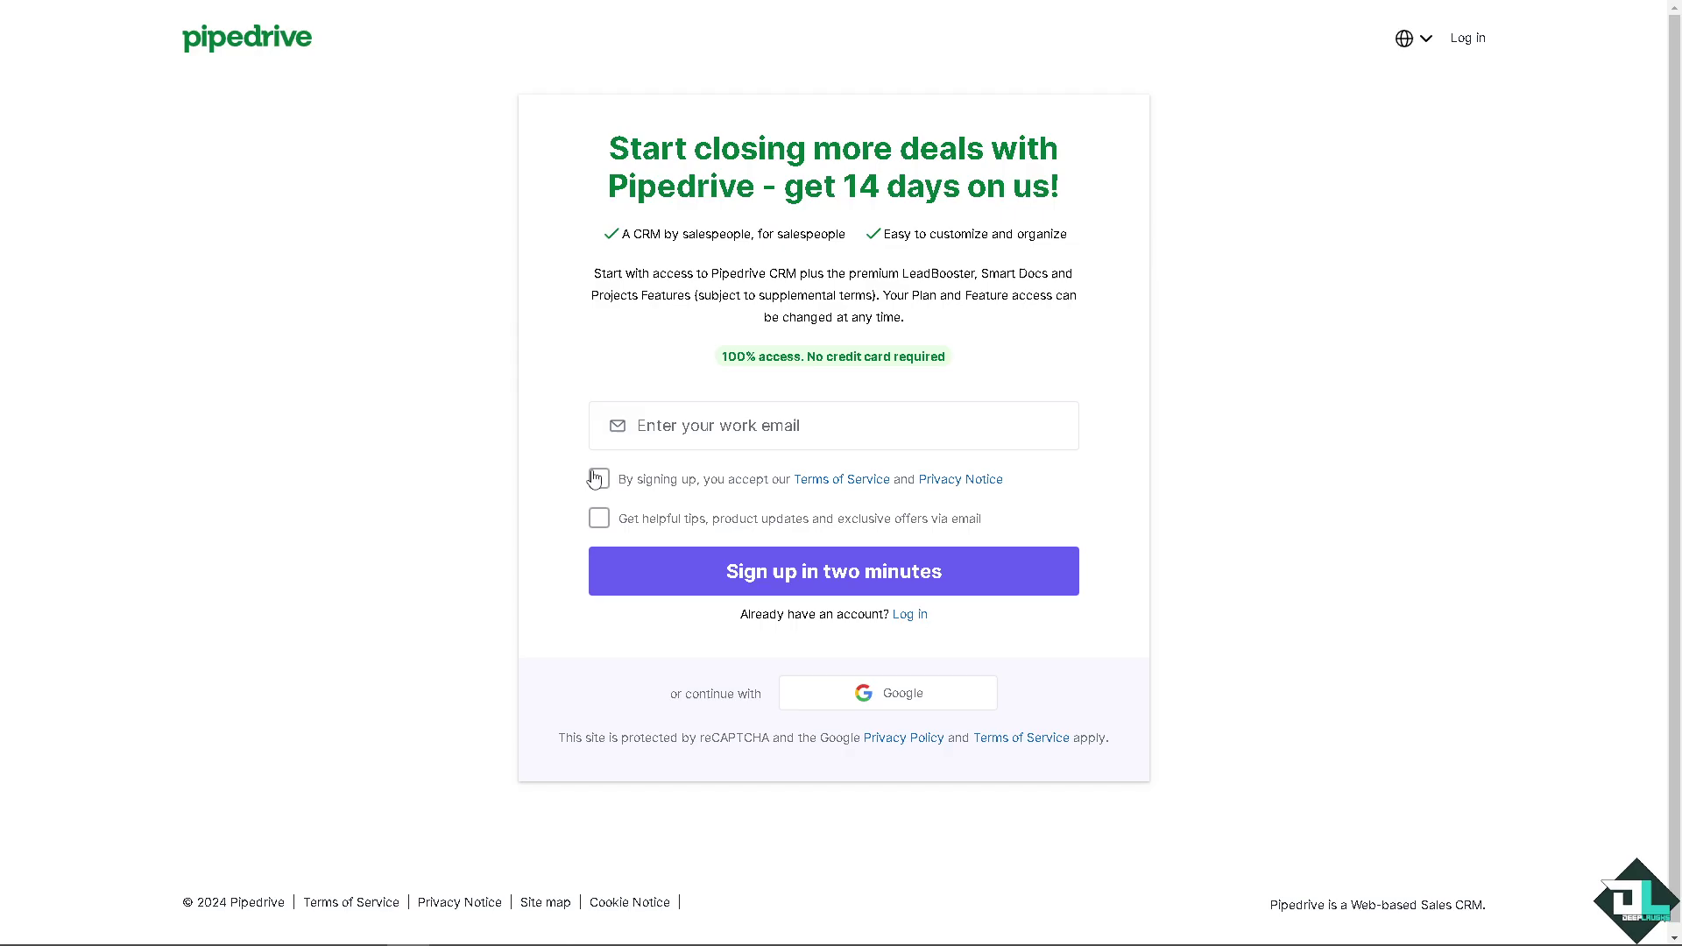
# Accept the terms of service and privacy notice, and opt in to tips and product update emails
pyautogui.click(600, 481)
pyautogui.click(600, 518)
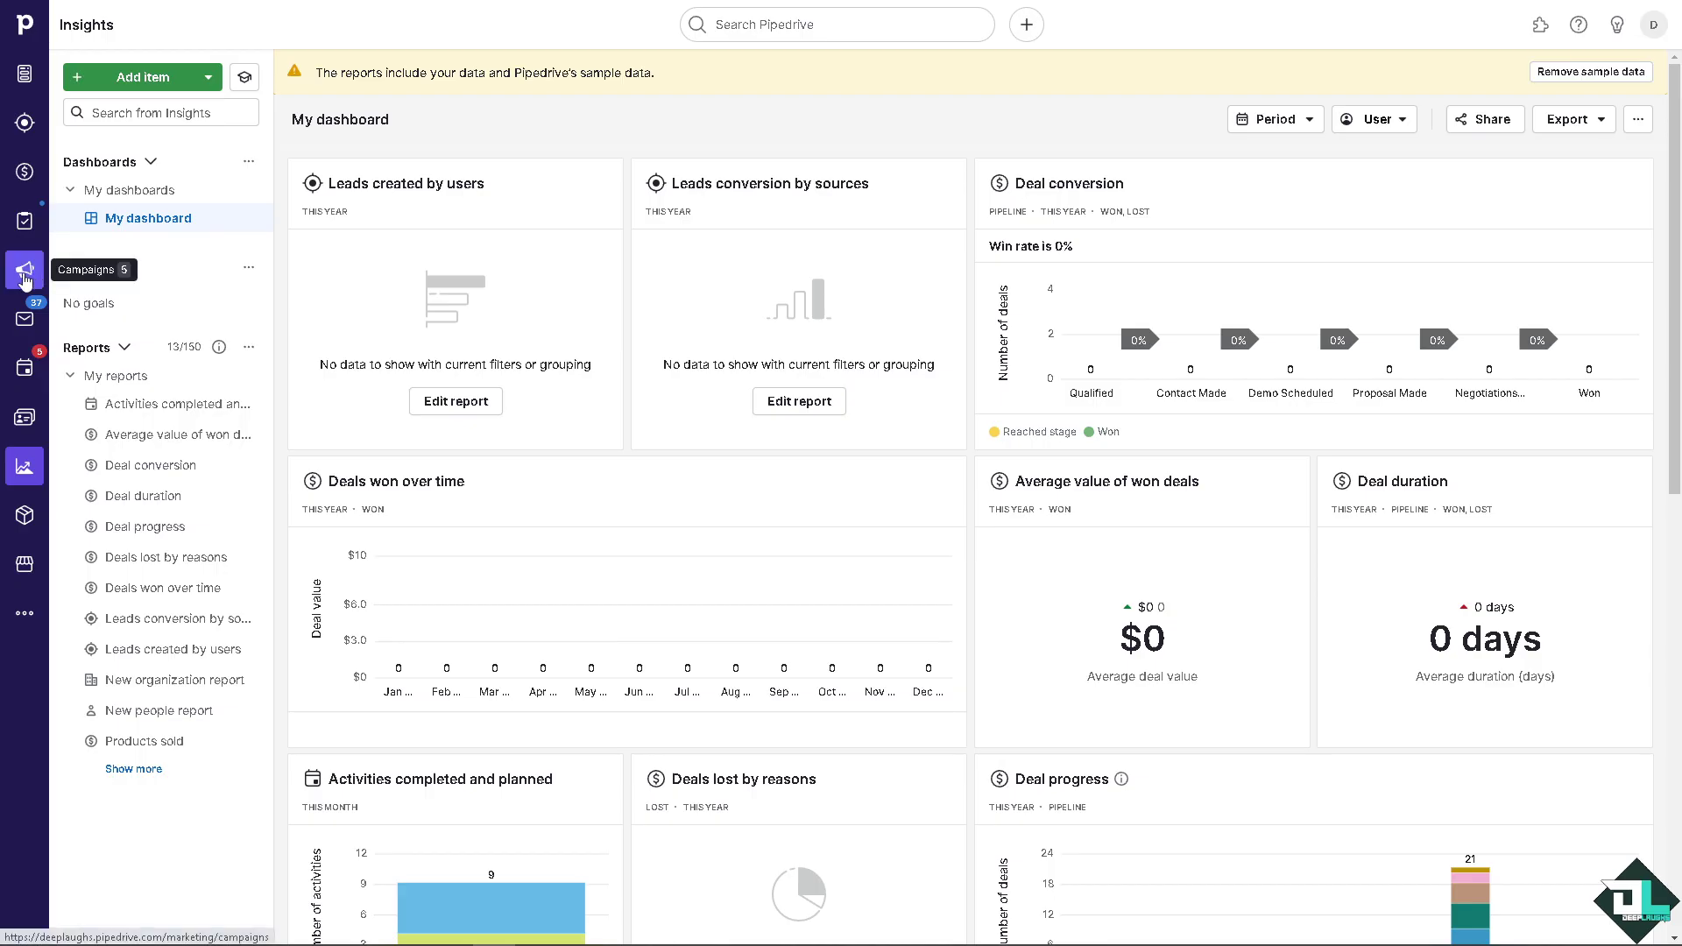
# Open Campaigns from the left sidebar and choose Get started for free to activate the add-on
pyautogui.click(25, 276)
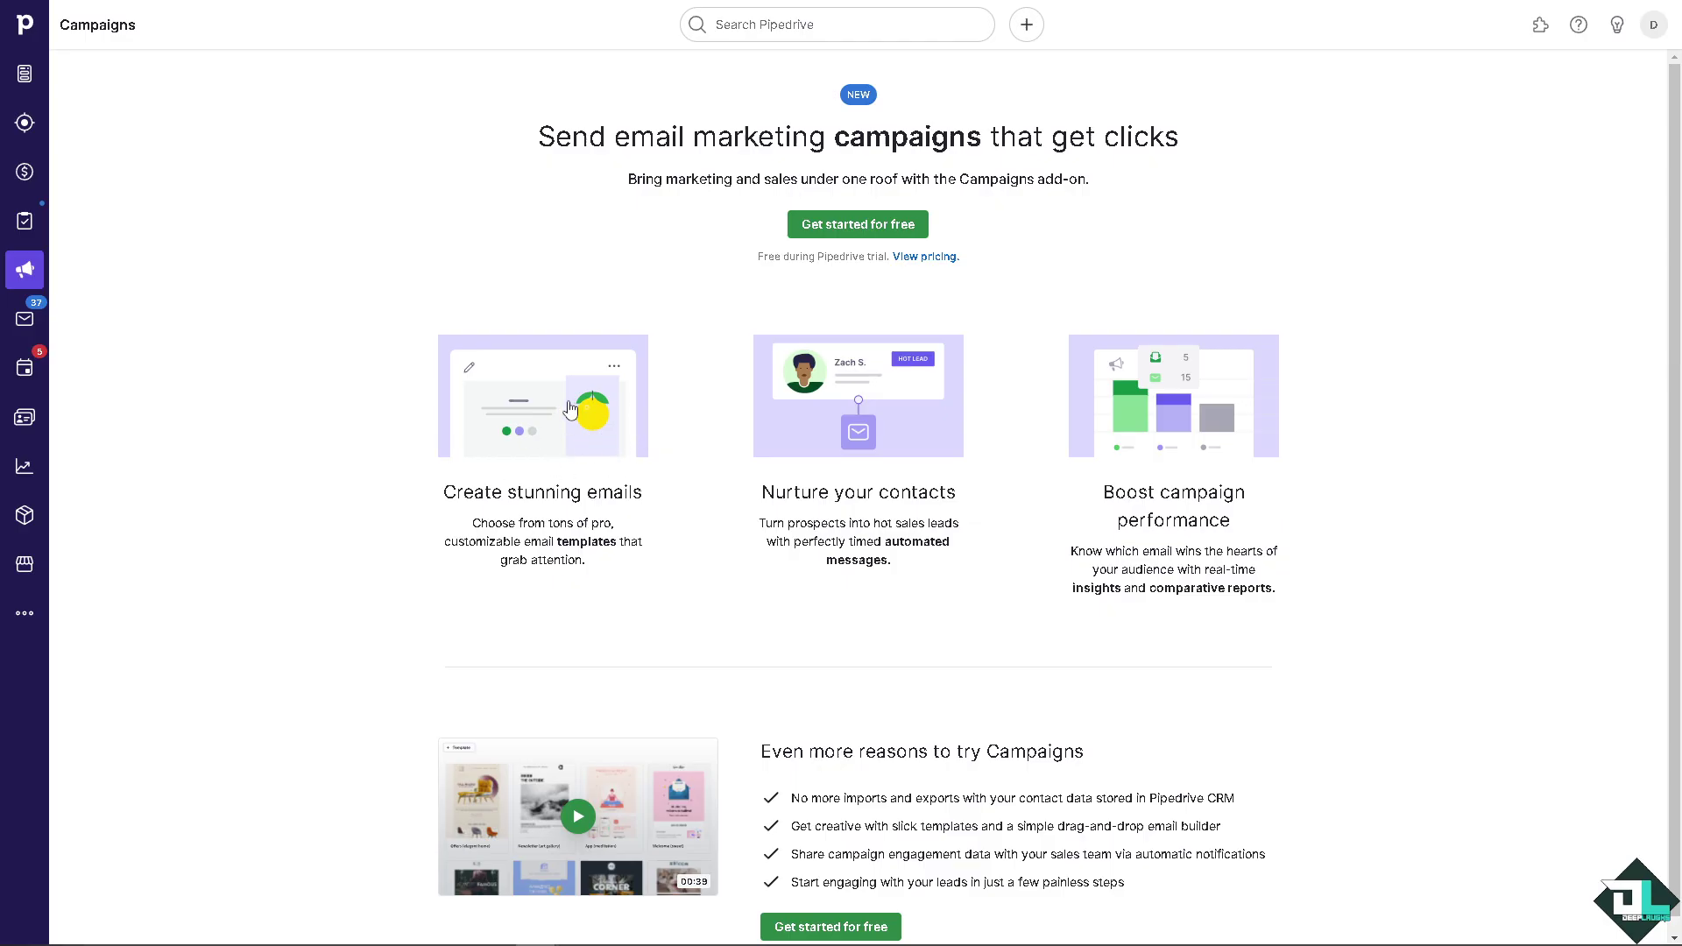
pyautogui.scroll(-1, 570, 424)
pyautogui.scroll(1, 570, 424)
pyautogui.click(920, 230)
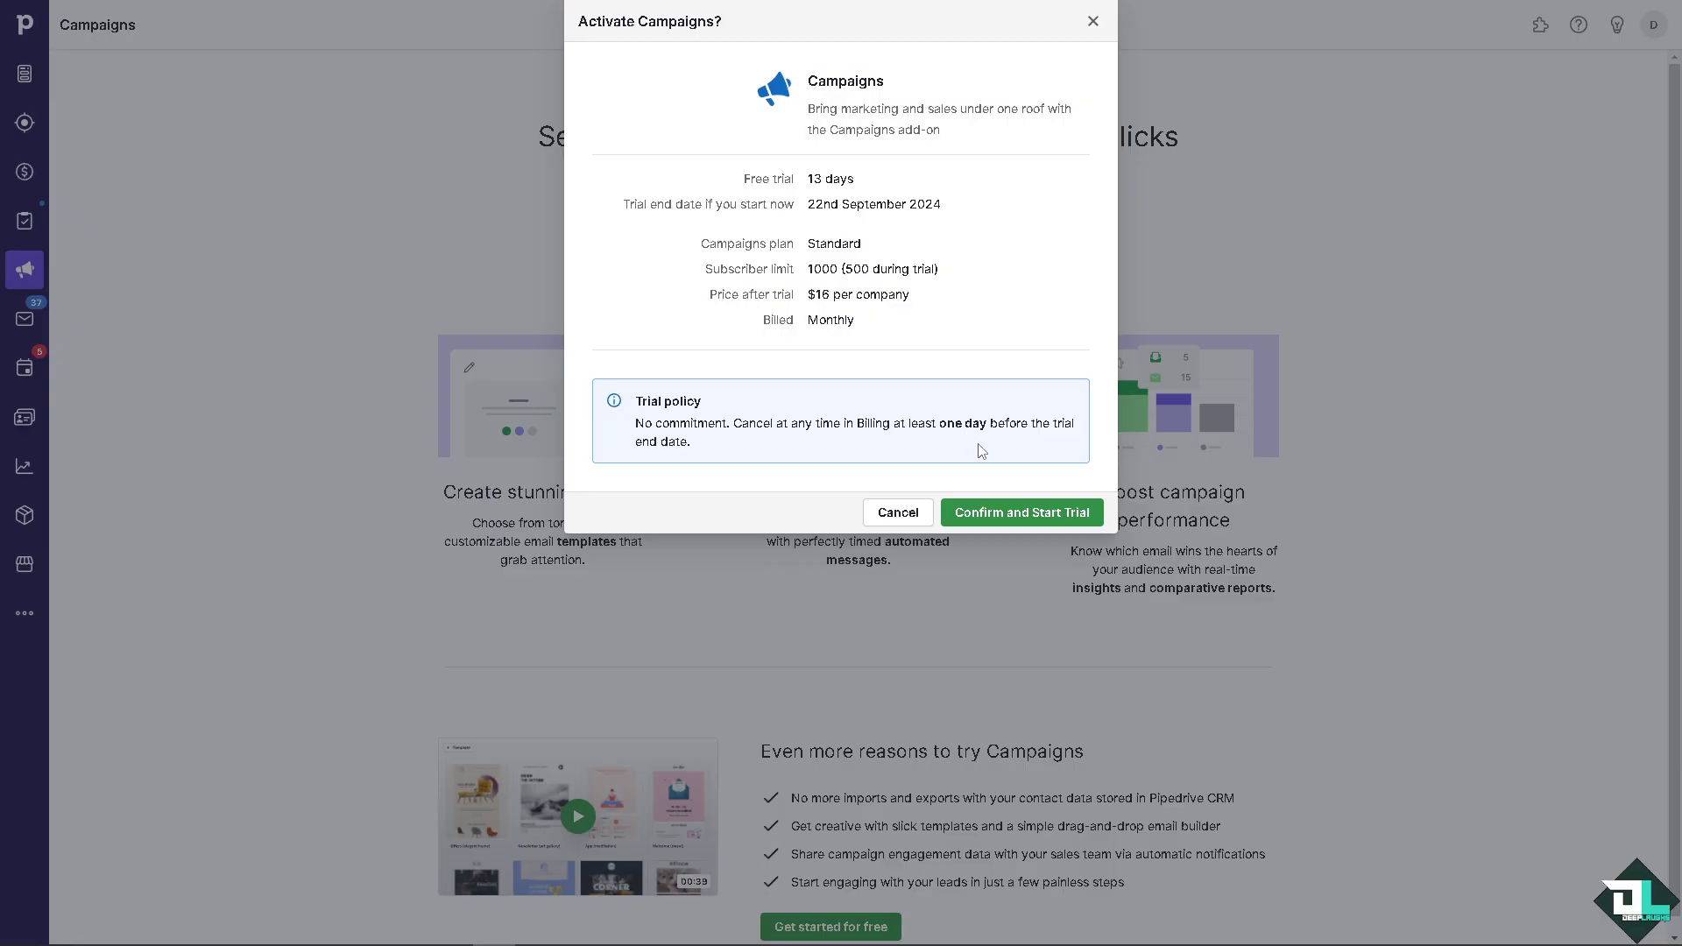
# Confirm activation to start the 13-day Campaigns trial on the Standard plan
pyautogui.click(1042, 524)
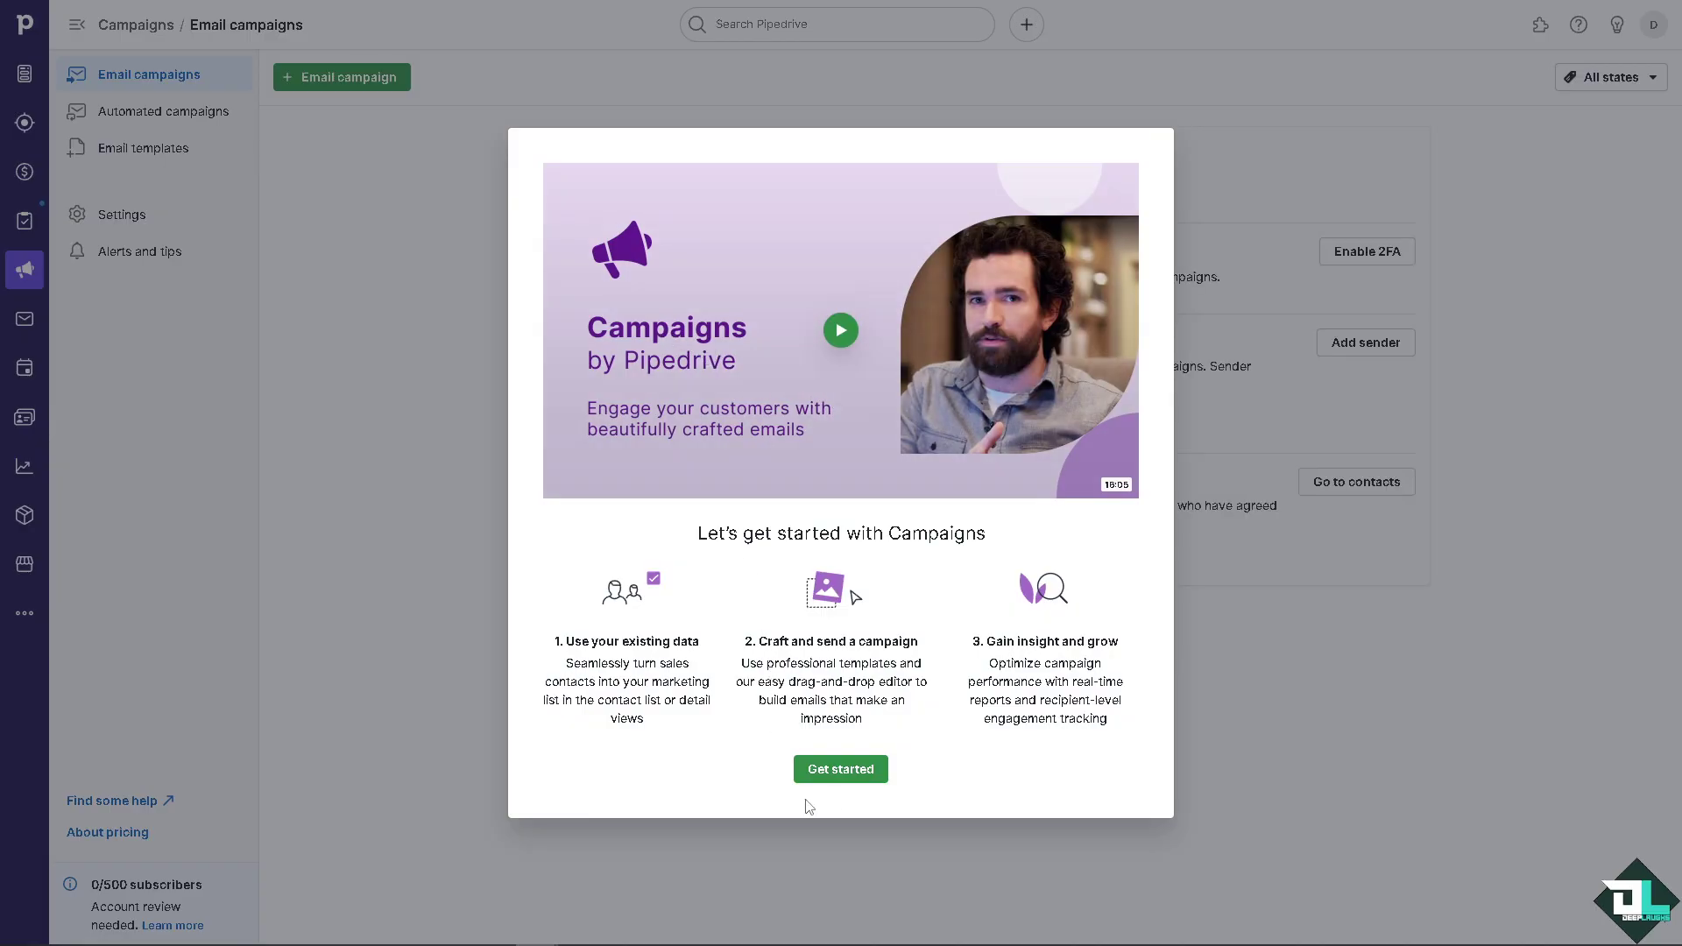
# Dismiss the 'Let's get started with Campaigns' welcome and go to Email templates
pyautogui.click(846, 770)
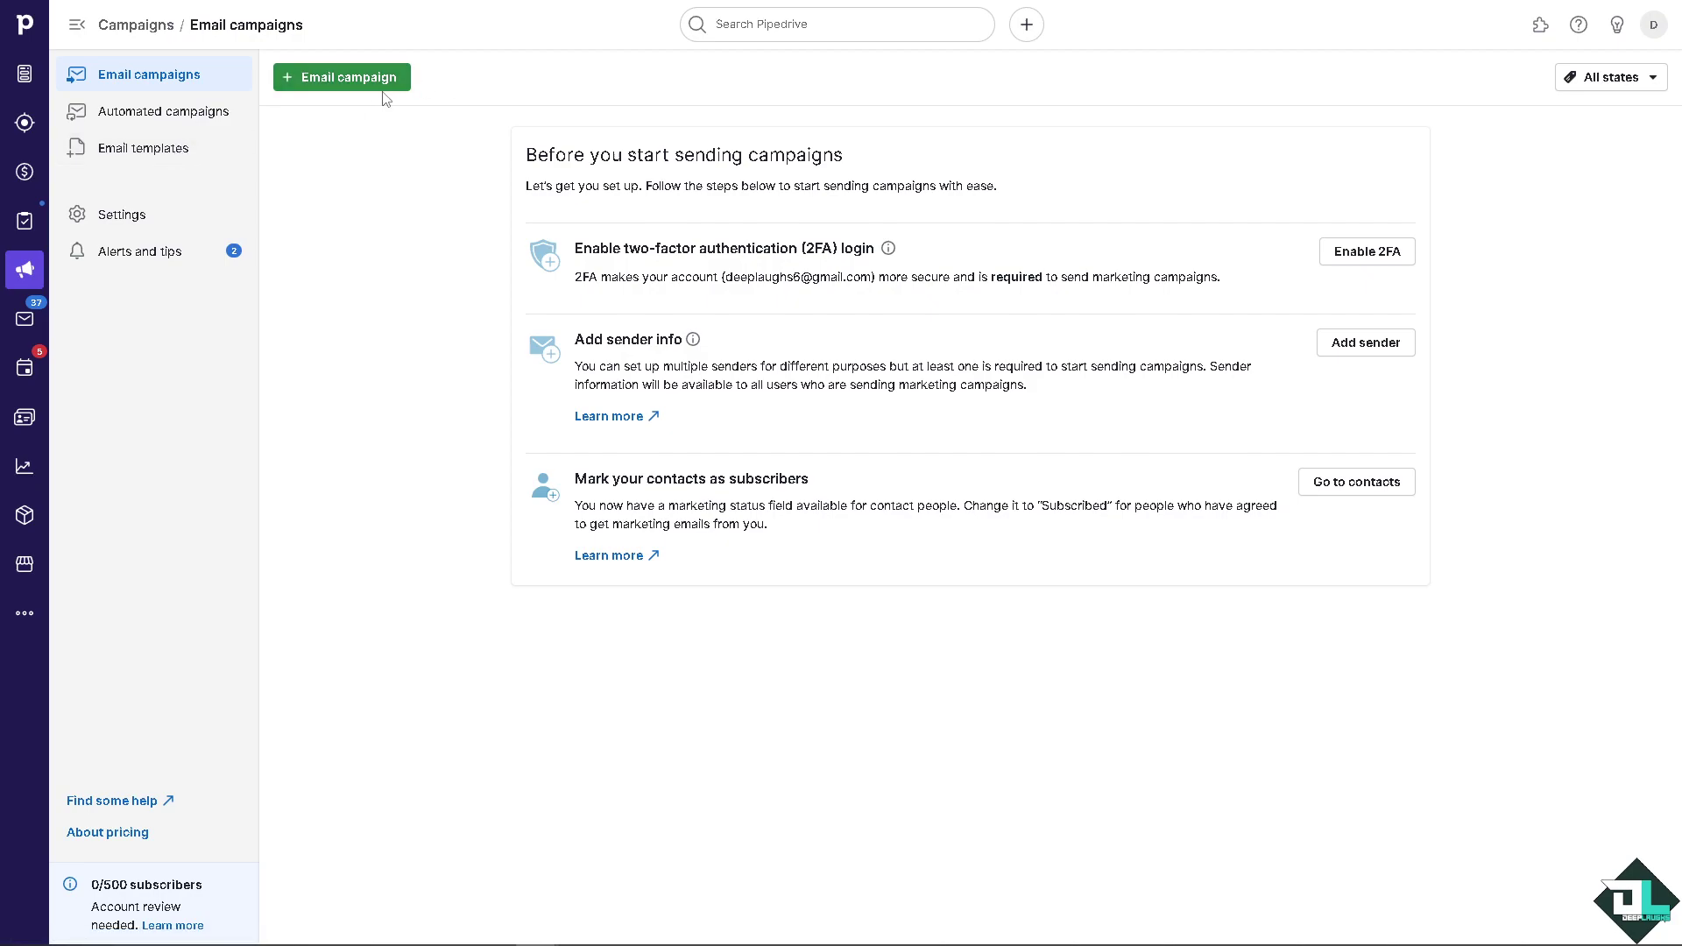
pyautogui.click(169, 156)
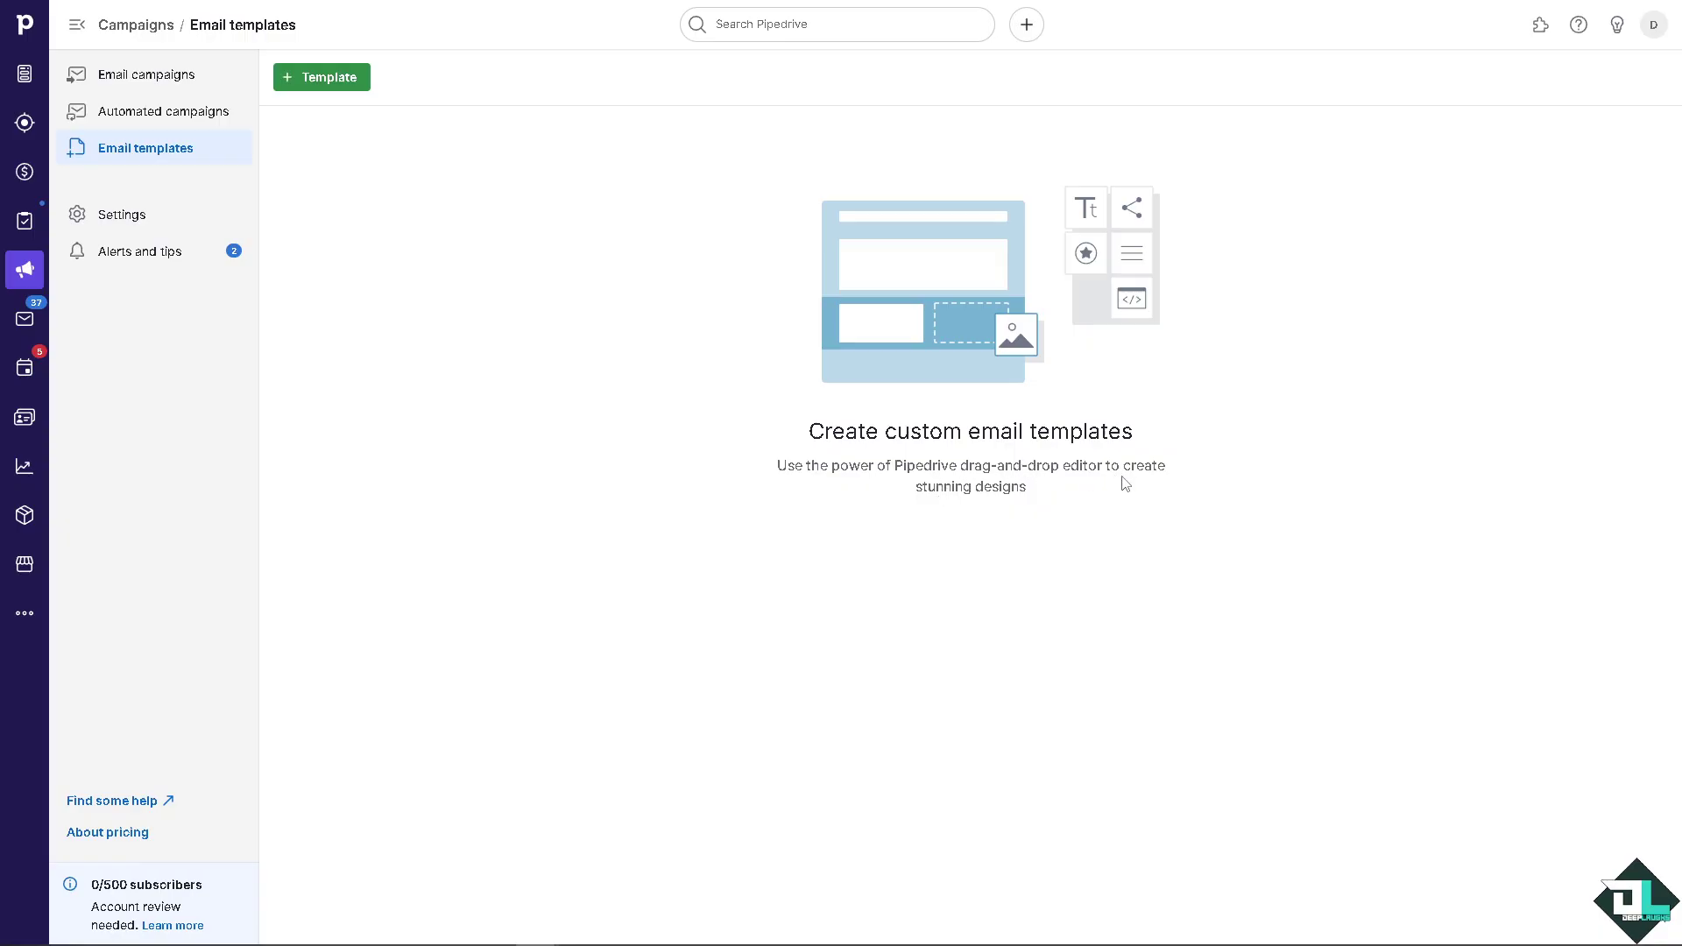
# Start a new email template and look over the first layouts in the gallery
pyautogui.click(311, 84)
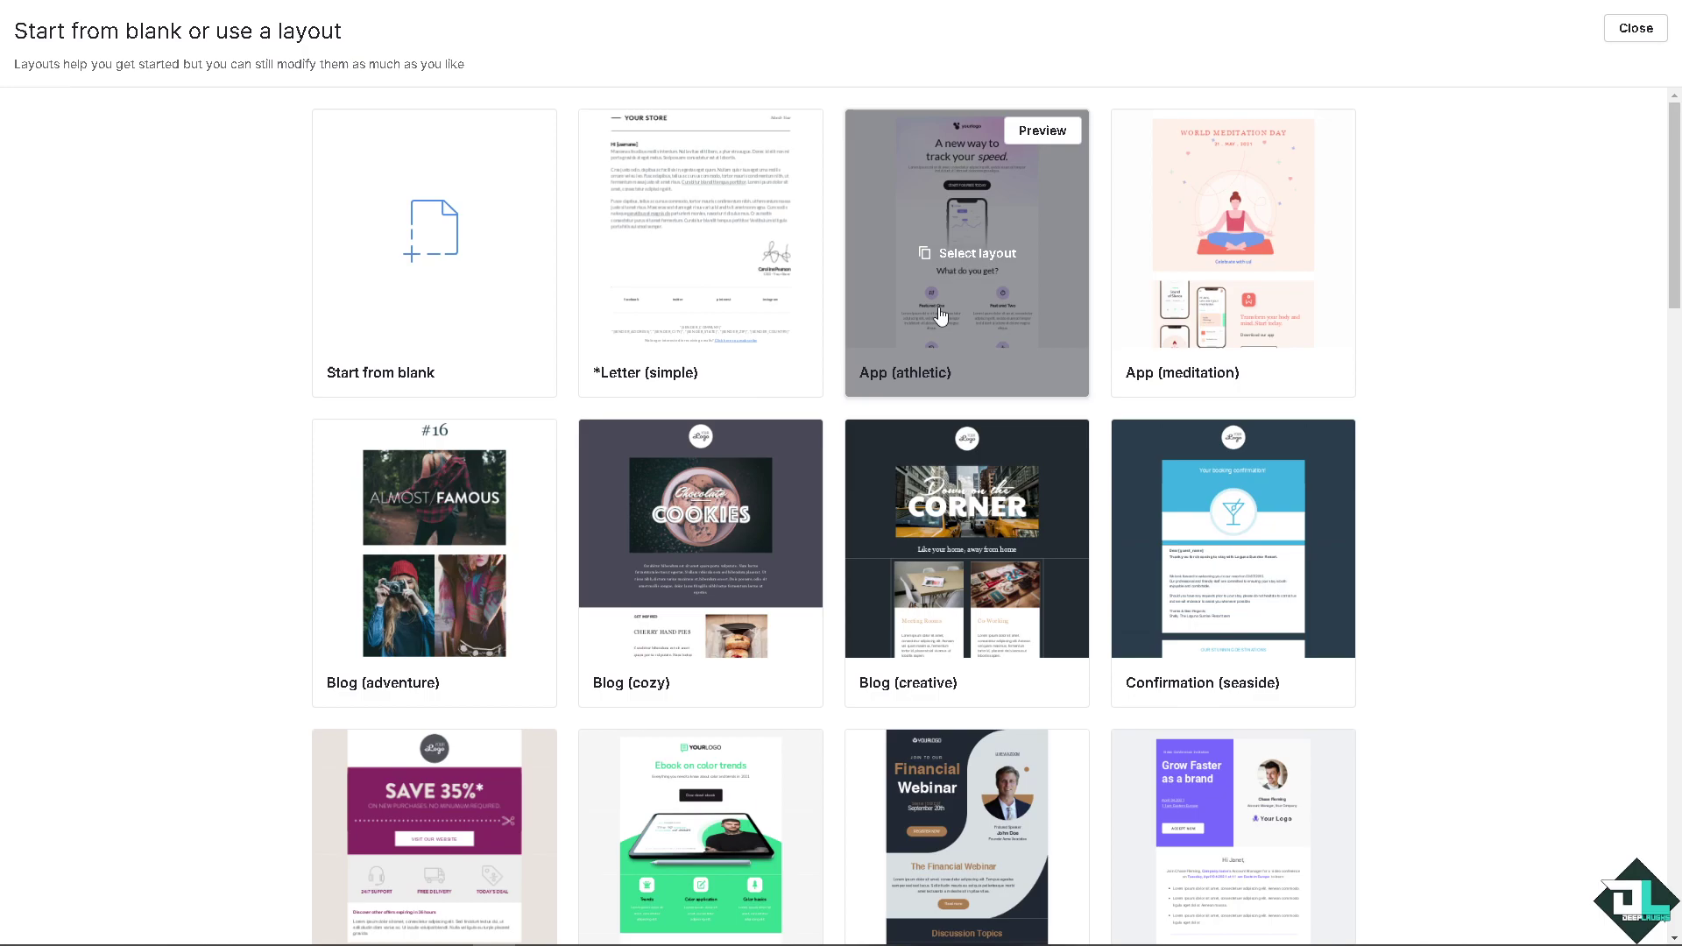
pyautogui.moveTo(666, 291)
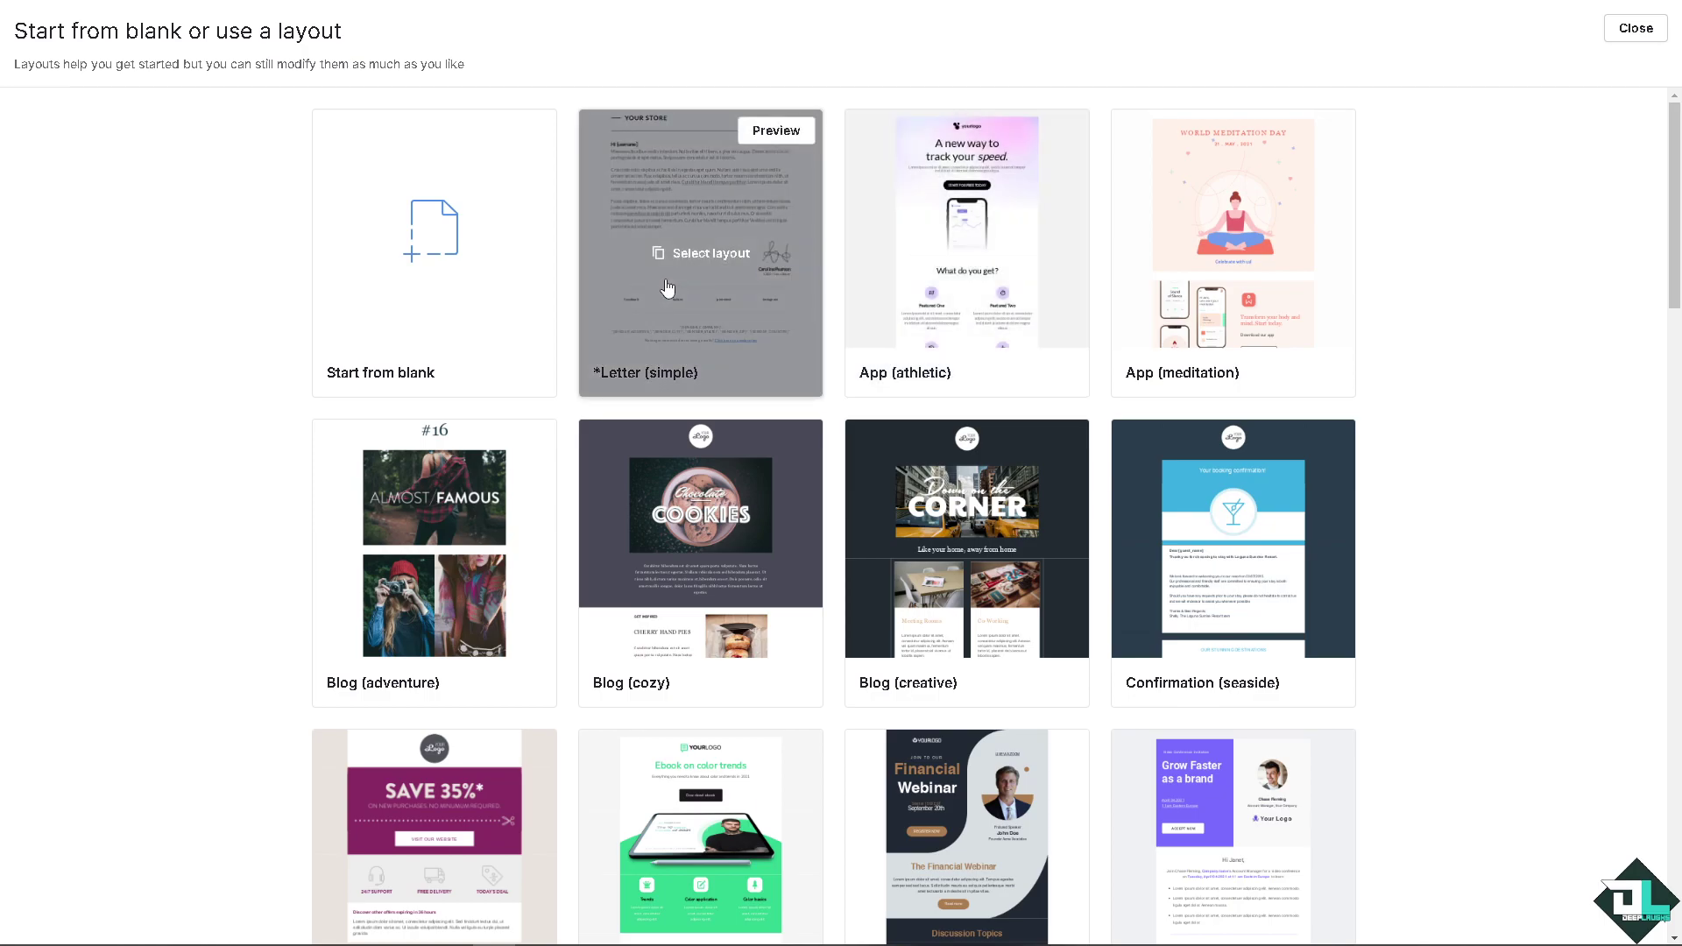
pyautogui.moveTo(942, 289)
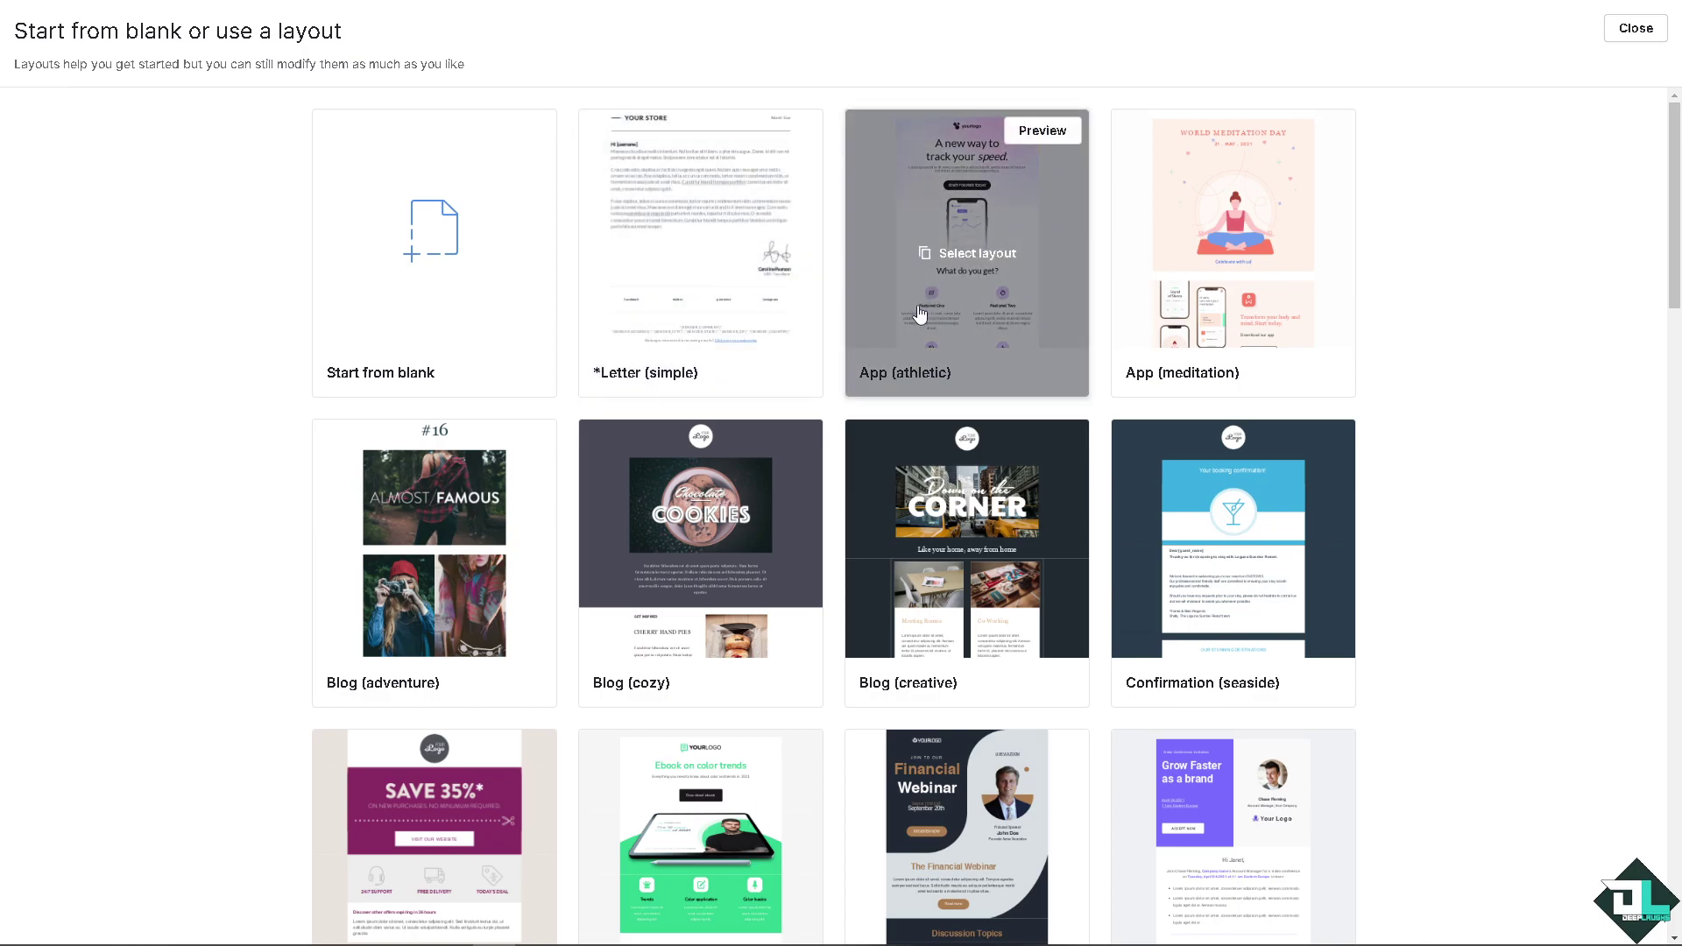
pyautogui.moveTo(451, 582)
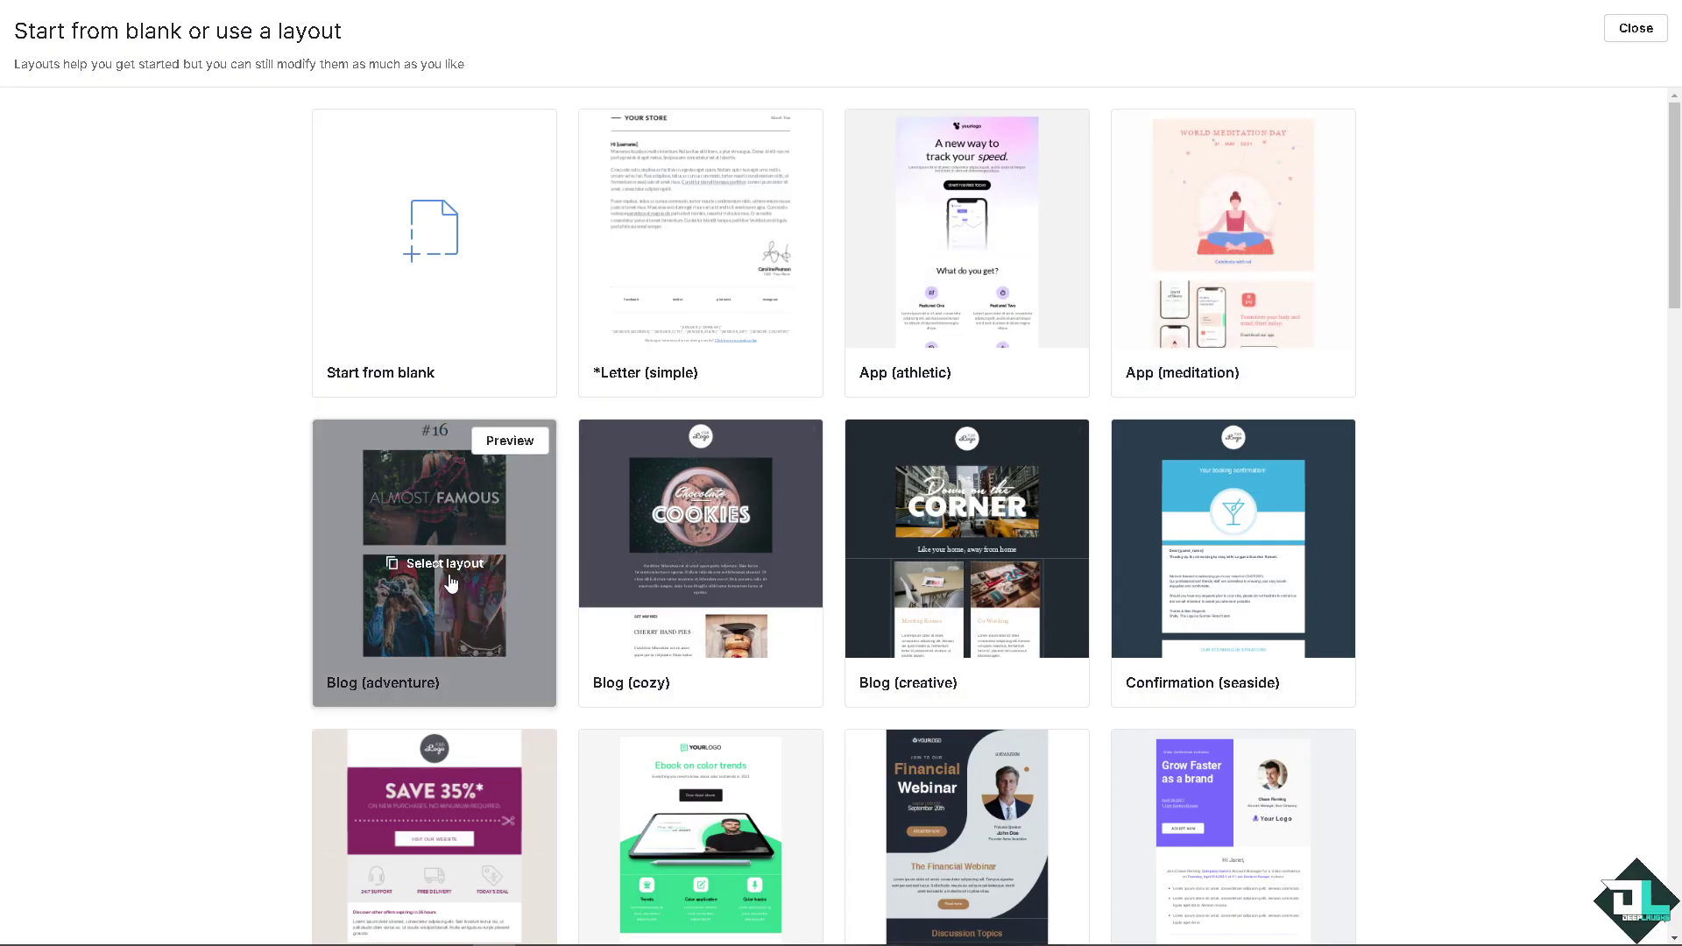
pyautogui.moveTo(753, 574)
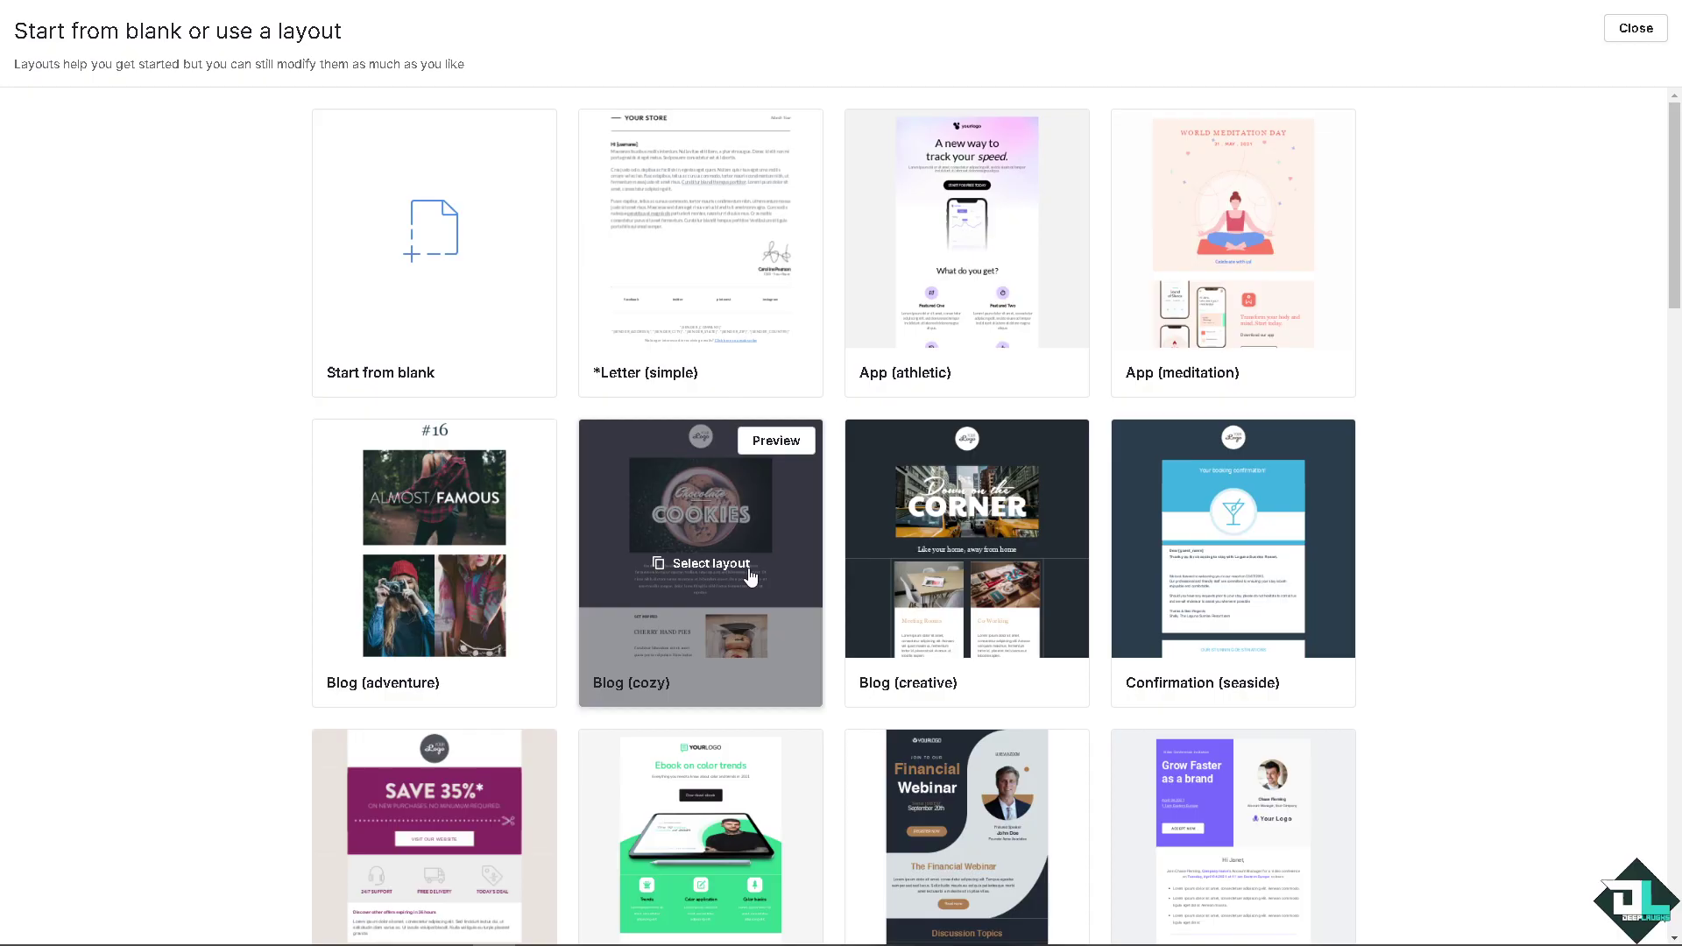
pyautogui.moveTo(959, 549)
# Scroll down and back through the rest of the 'Start from blank or use a layout' gallery
pyautogui.scroll(-1, 959, 549)
pyautogui.moveTo(1167, 511)
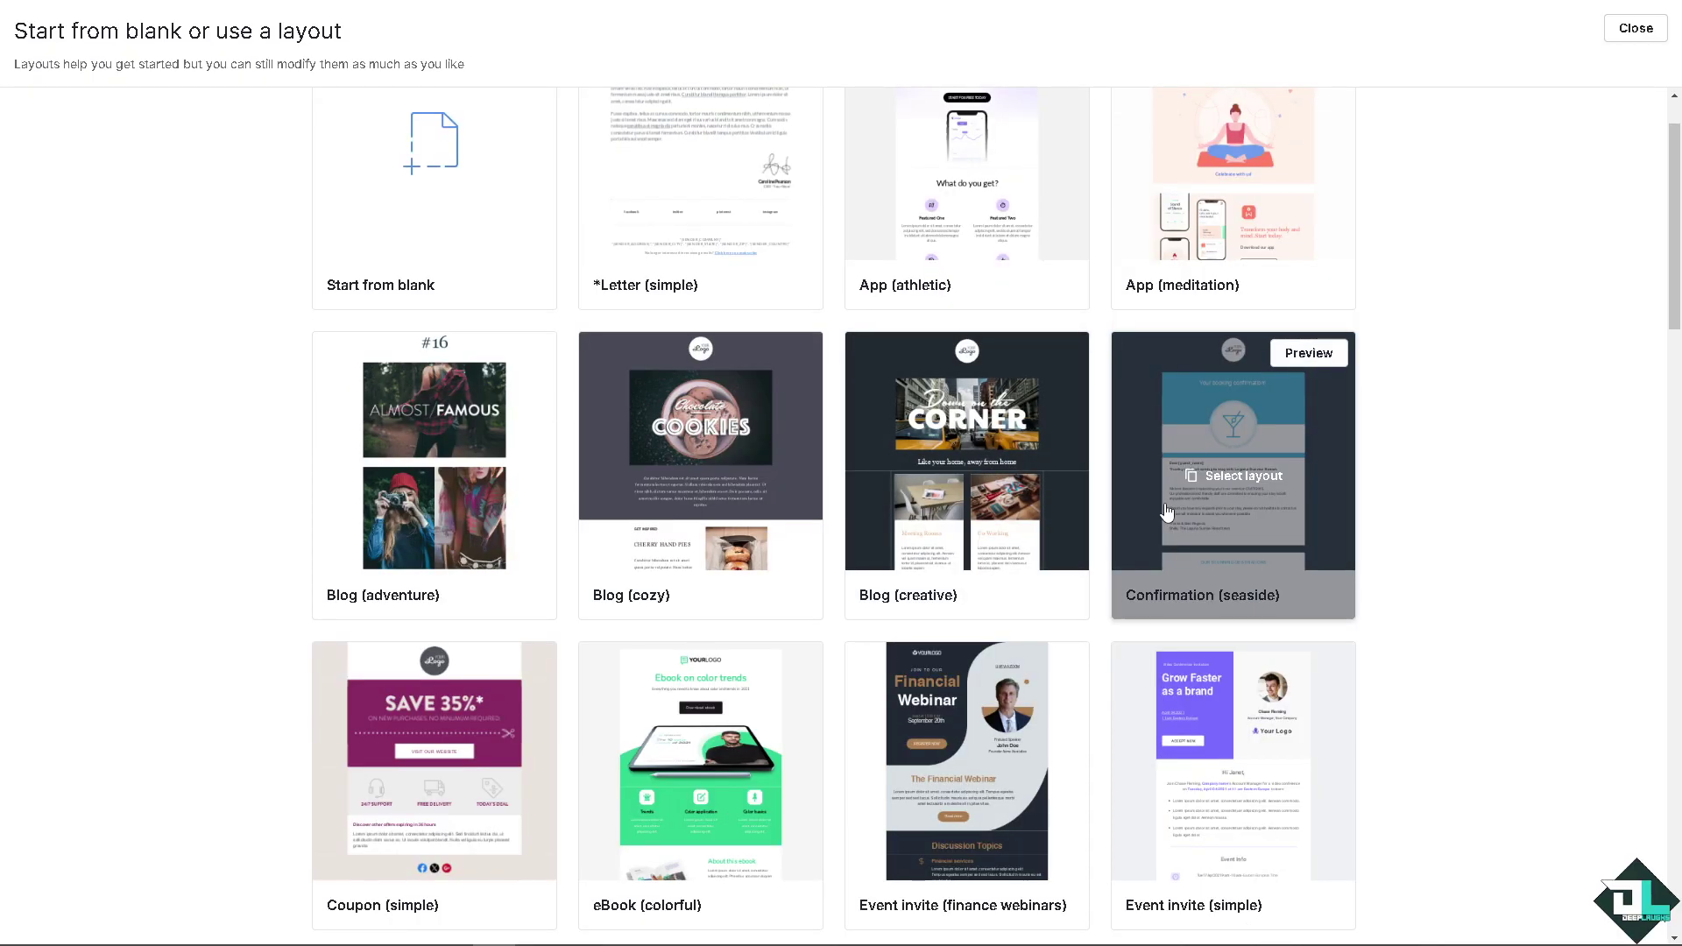
pyautogui.scroll(-2, 1167, 511)
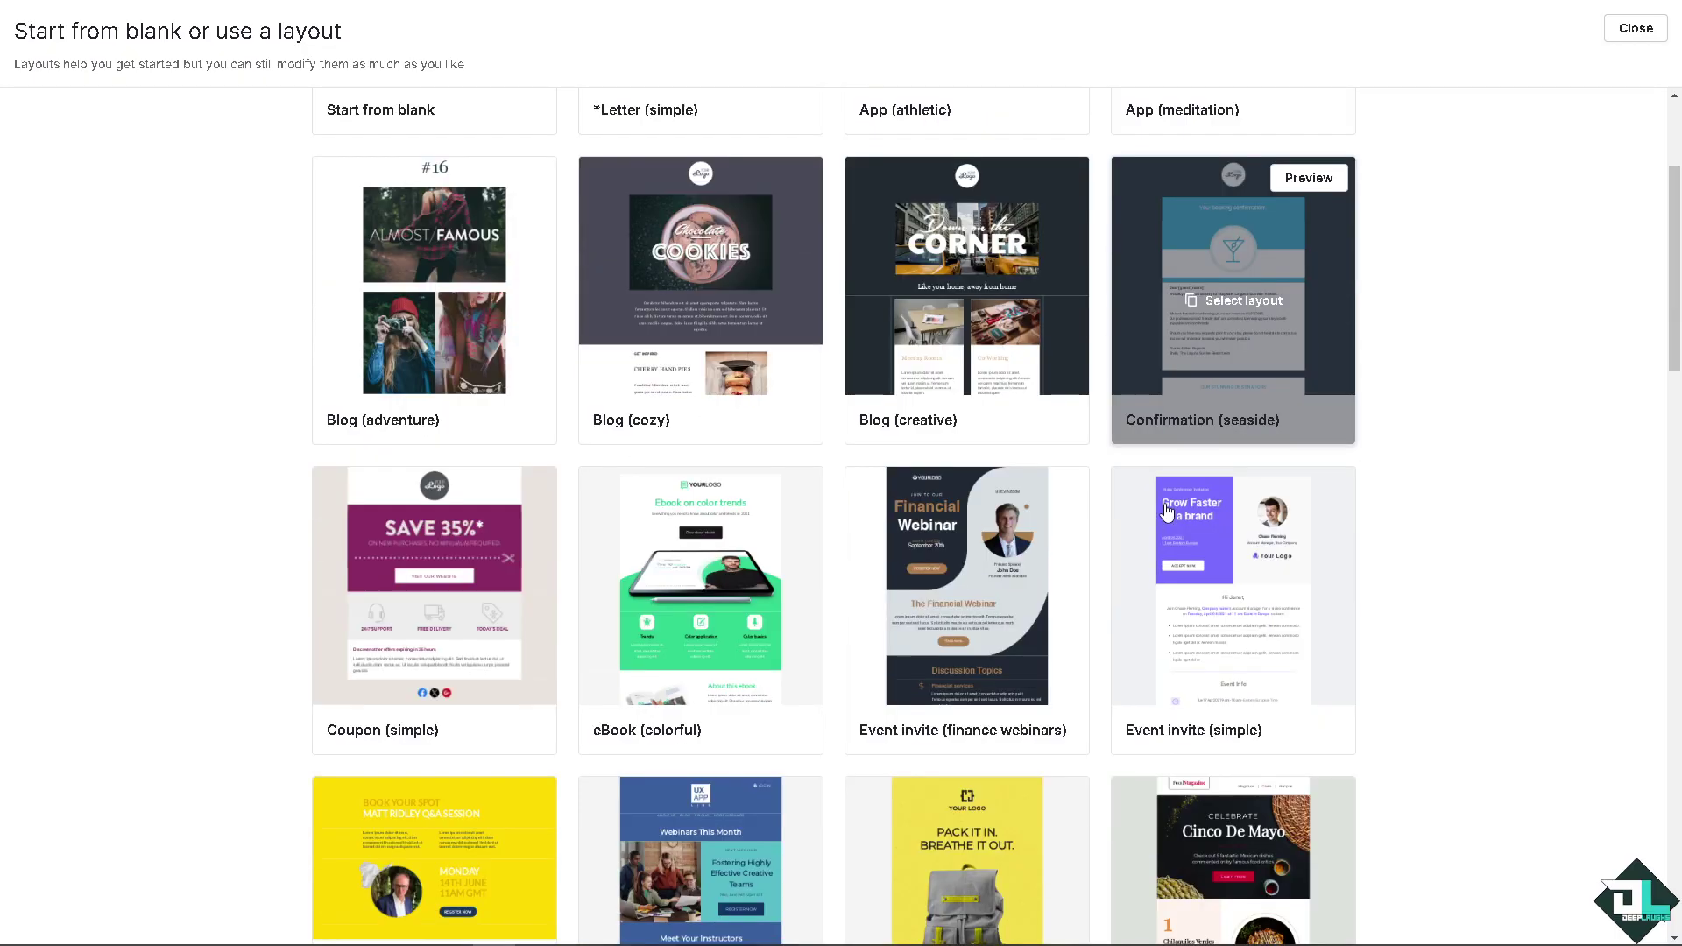
pyautogui.scroll(-5, 876, 492)
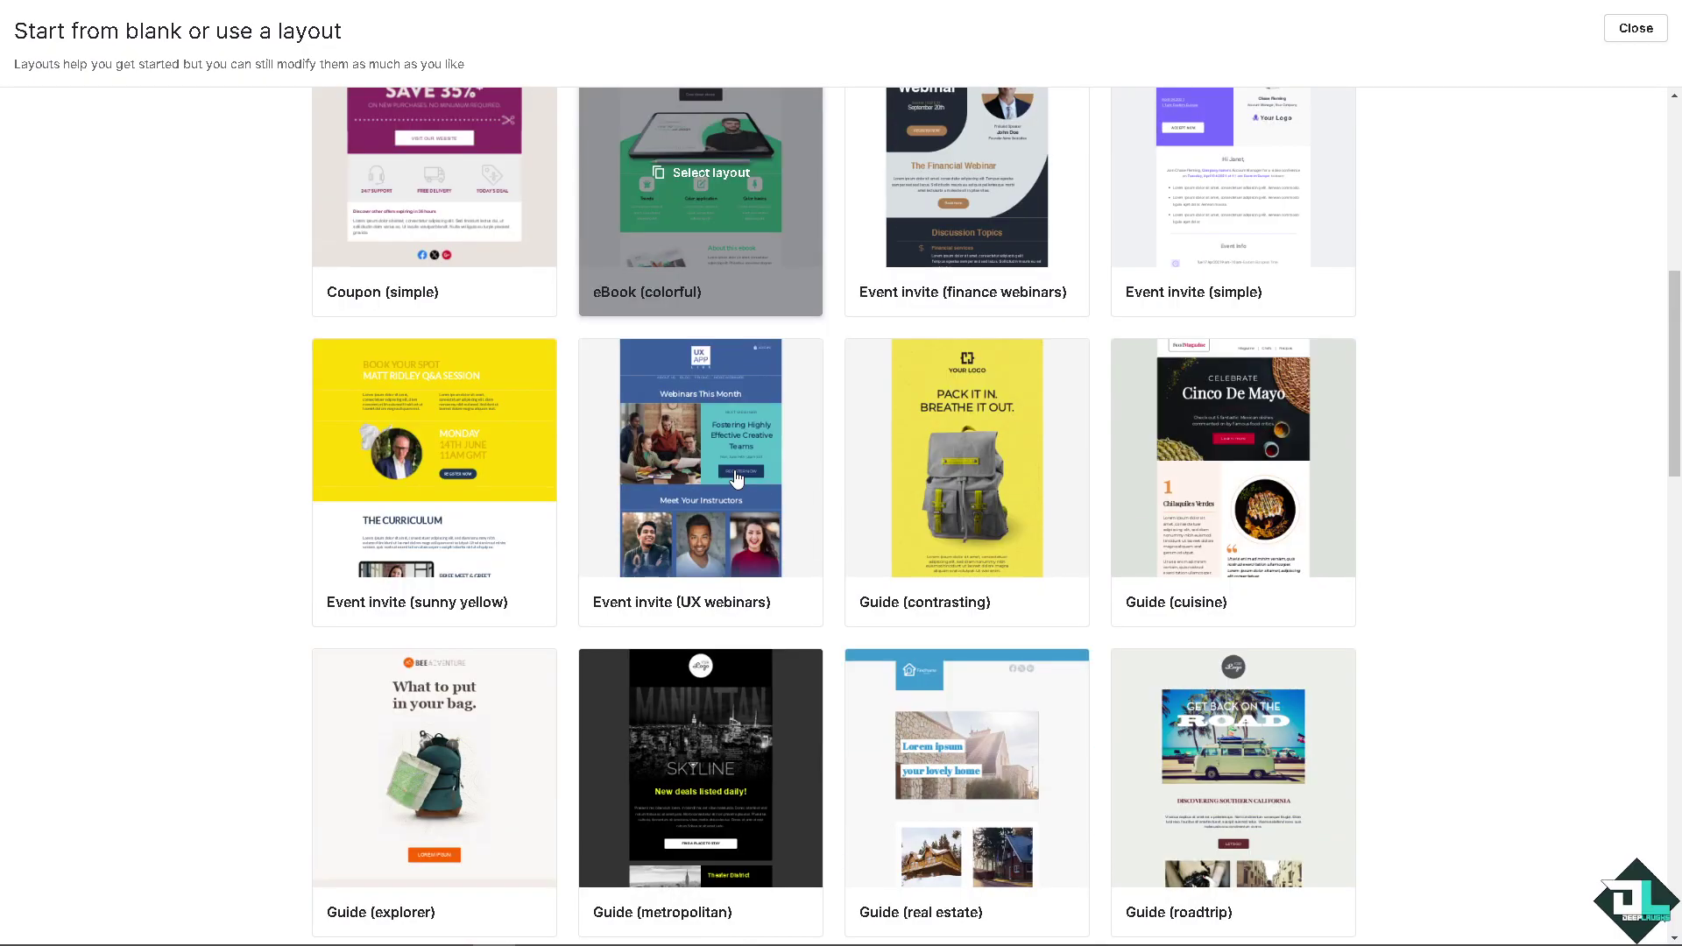
pyautogui.scroll(-9, 736, 478)
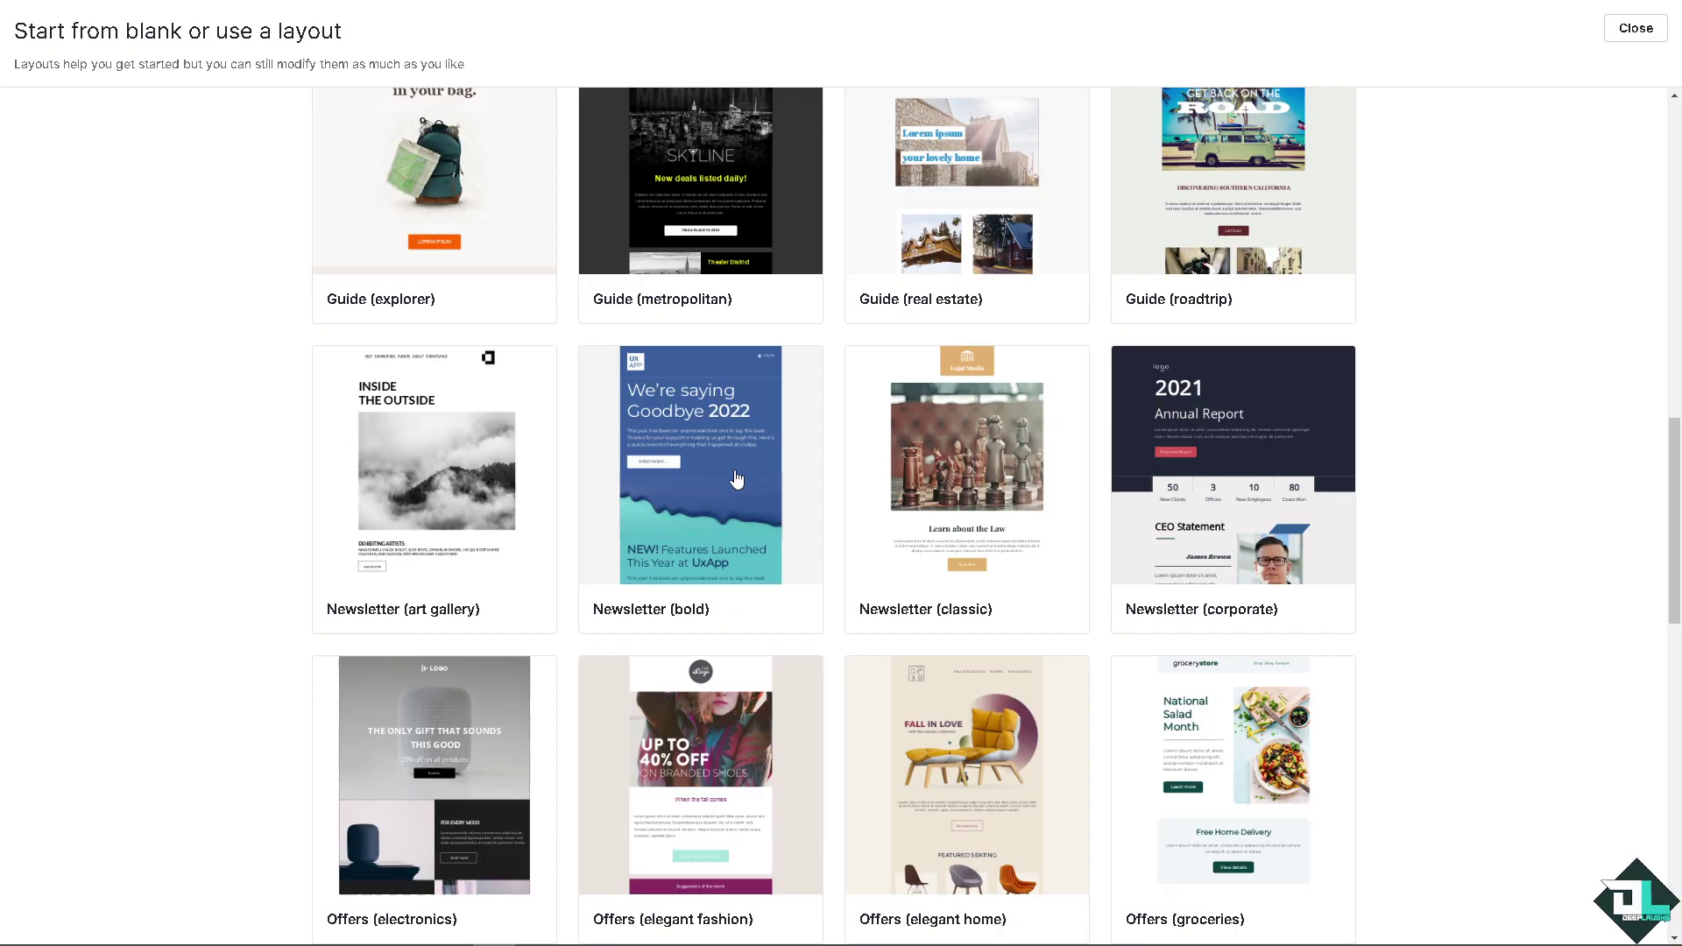
pyautogui.scroll(-2, 732, 477)
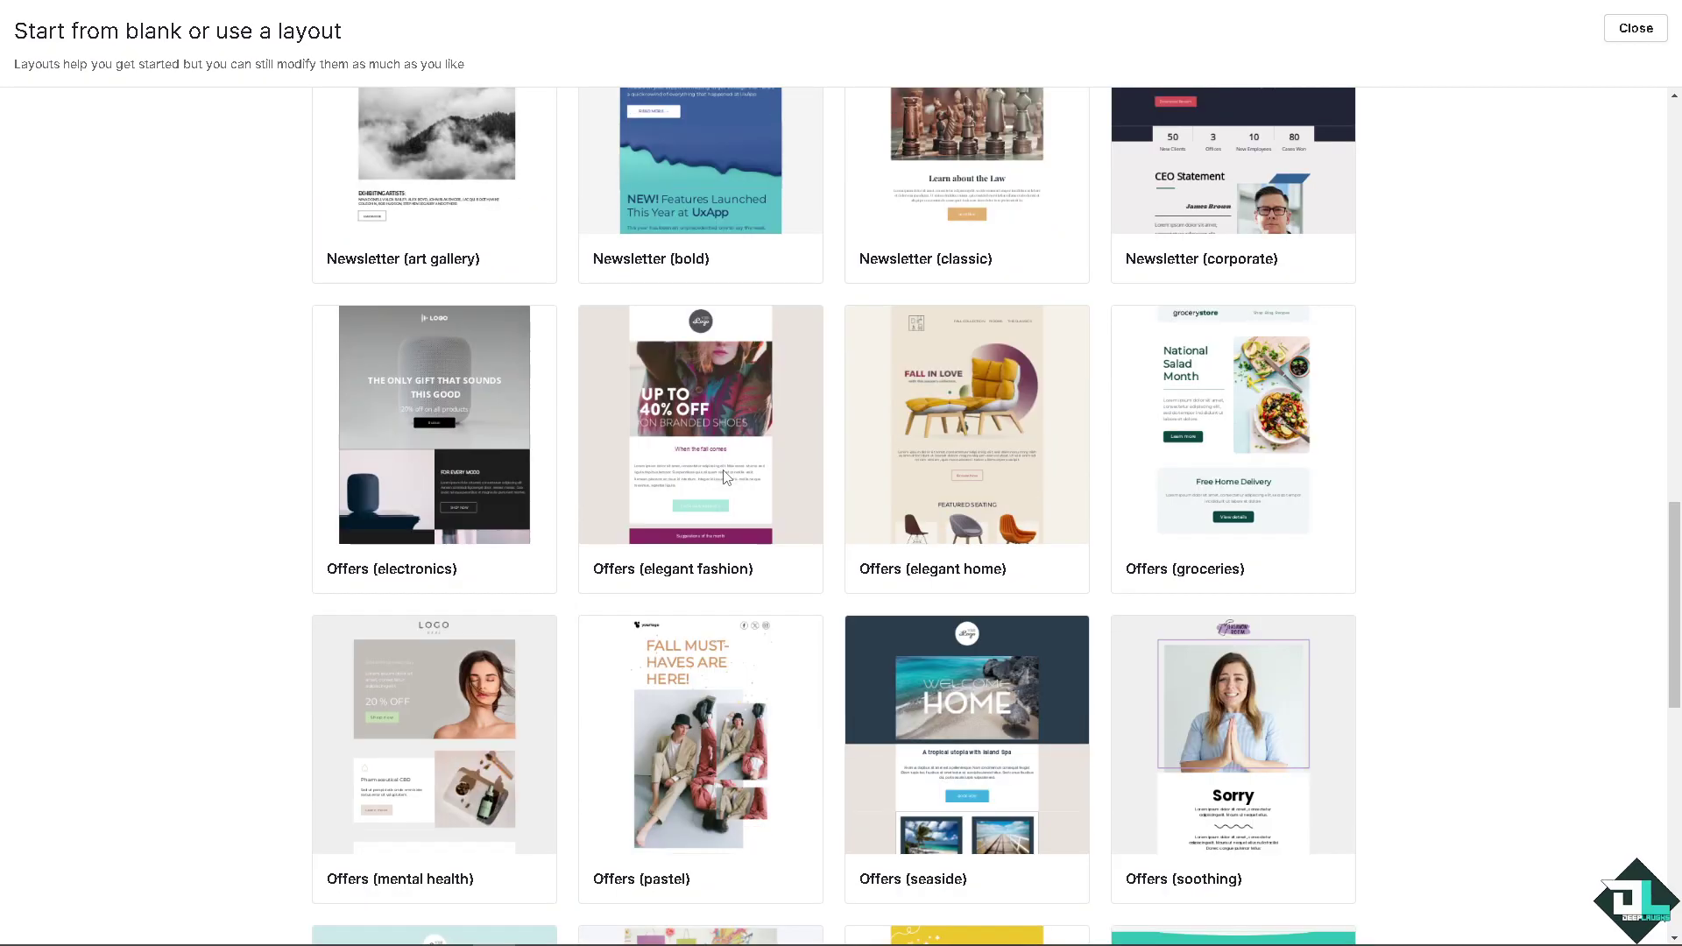
pyautogui.scroll(-9, 725, 477)
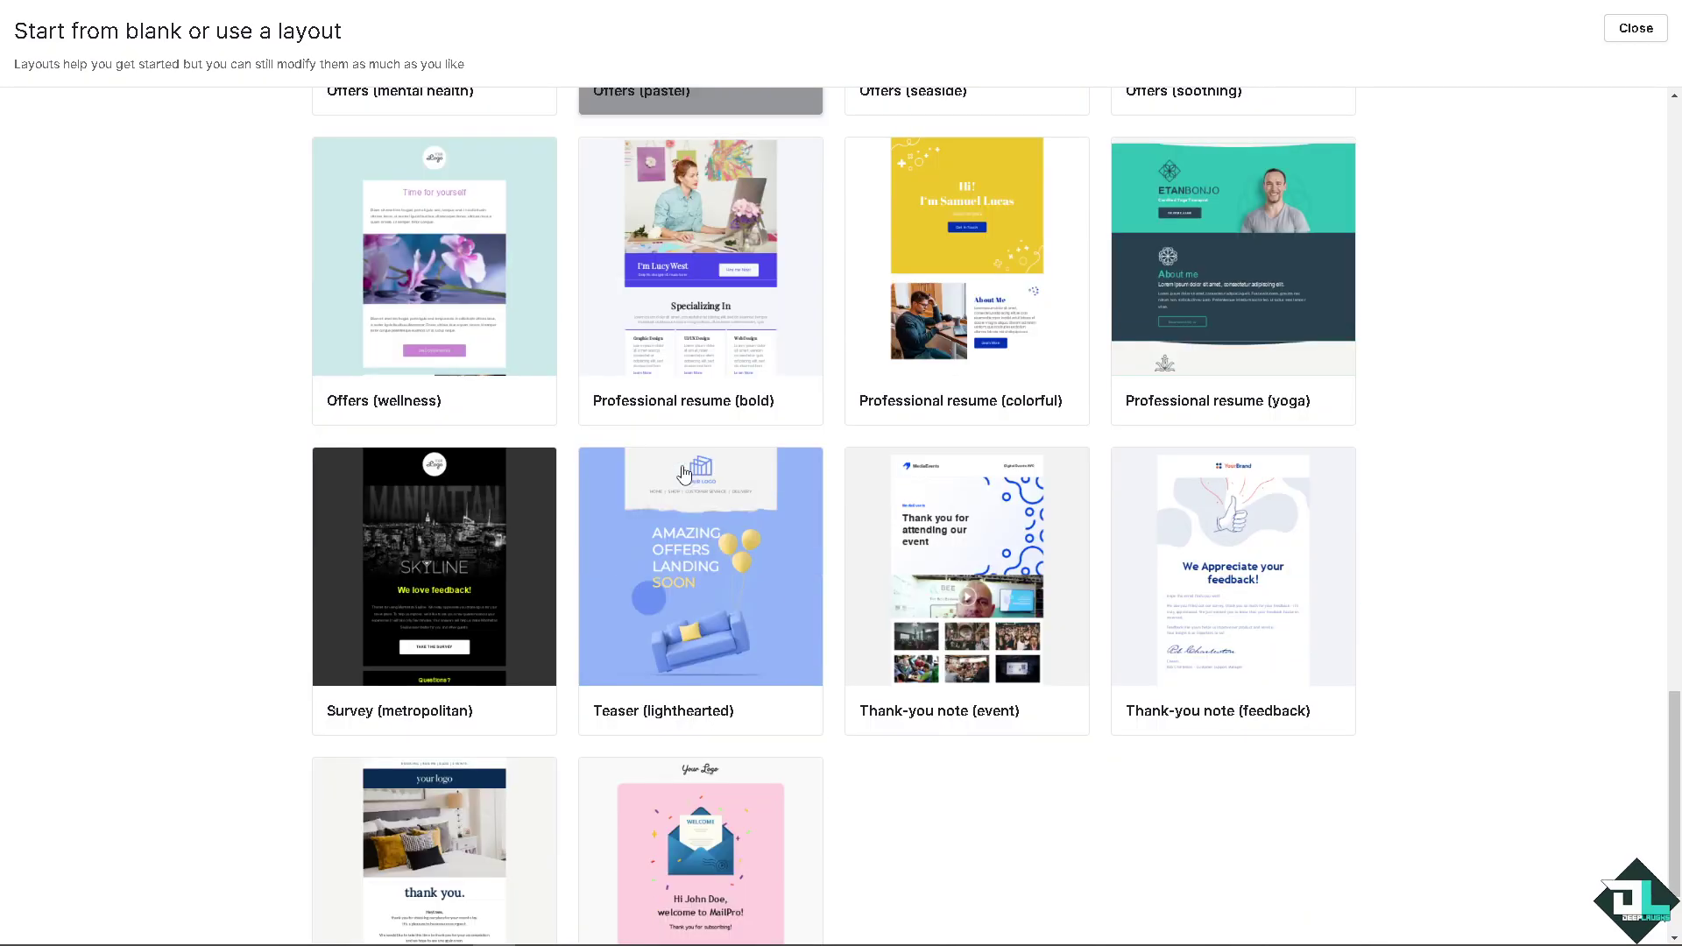
pyautogui.scroll(-2, 684, 474)
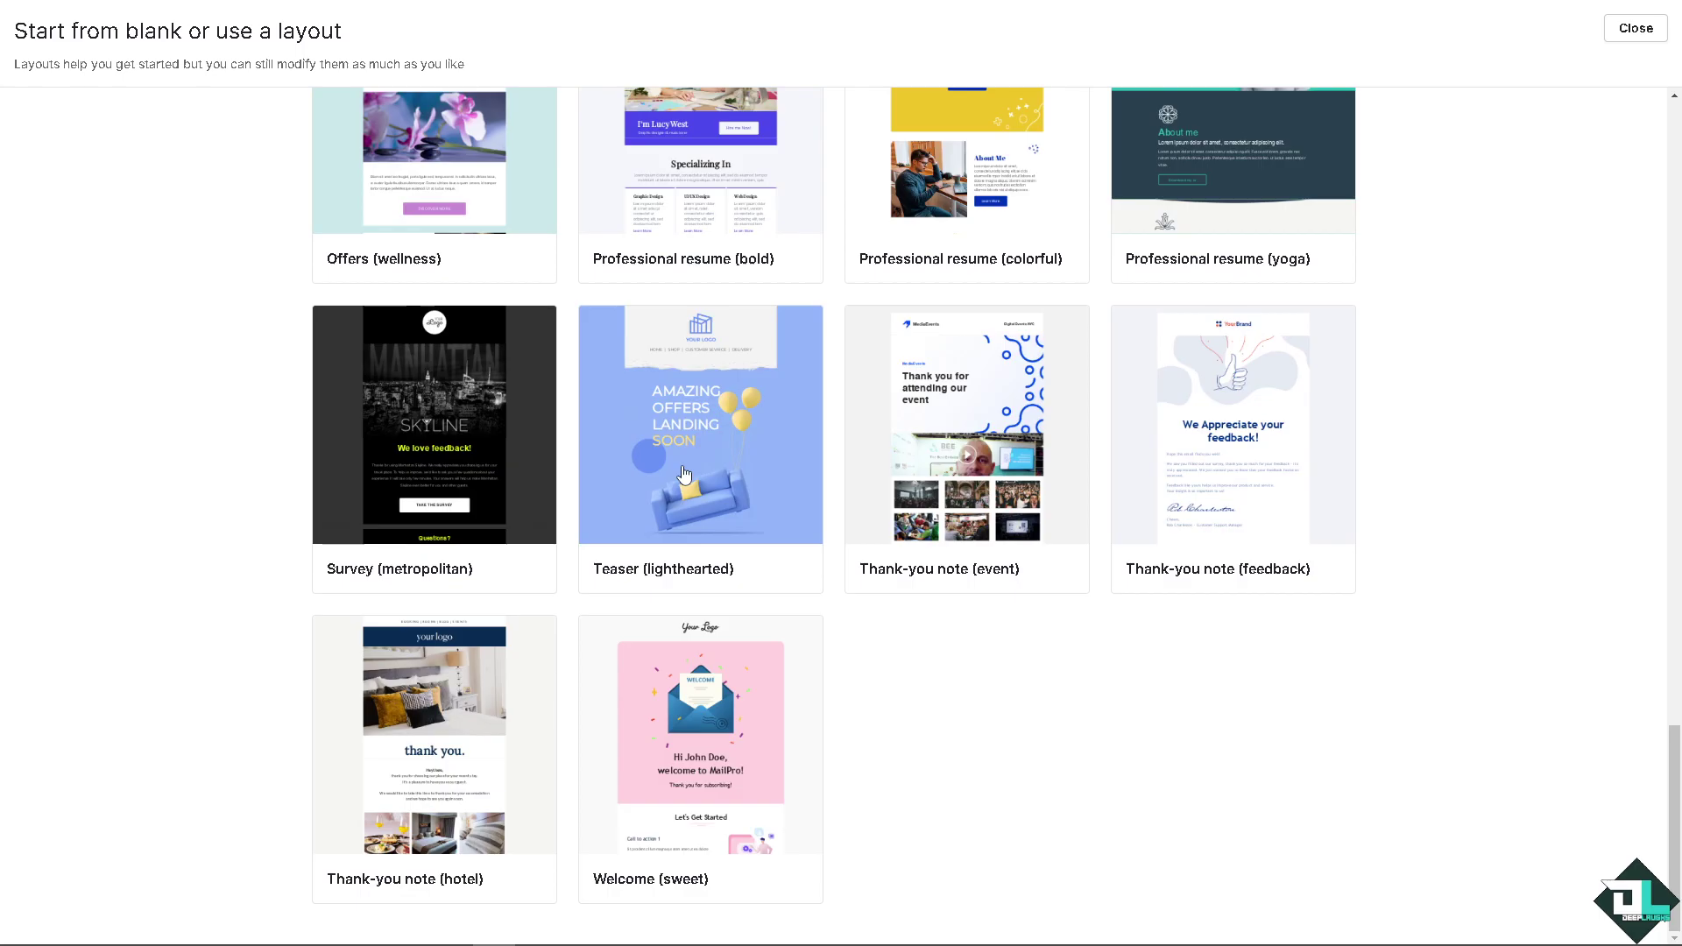
pyautogui.scroll(3, 684, 473)
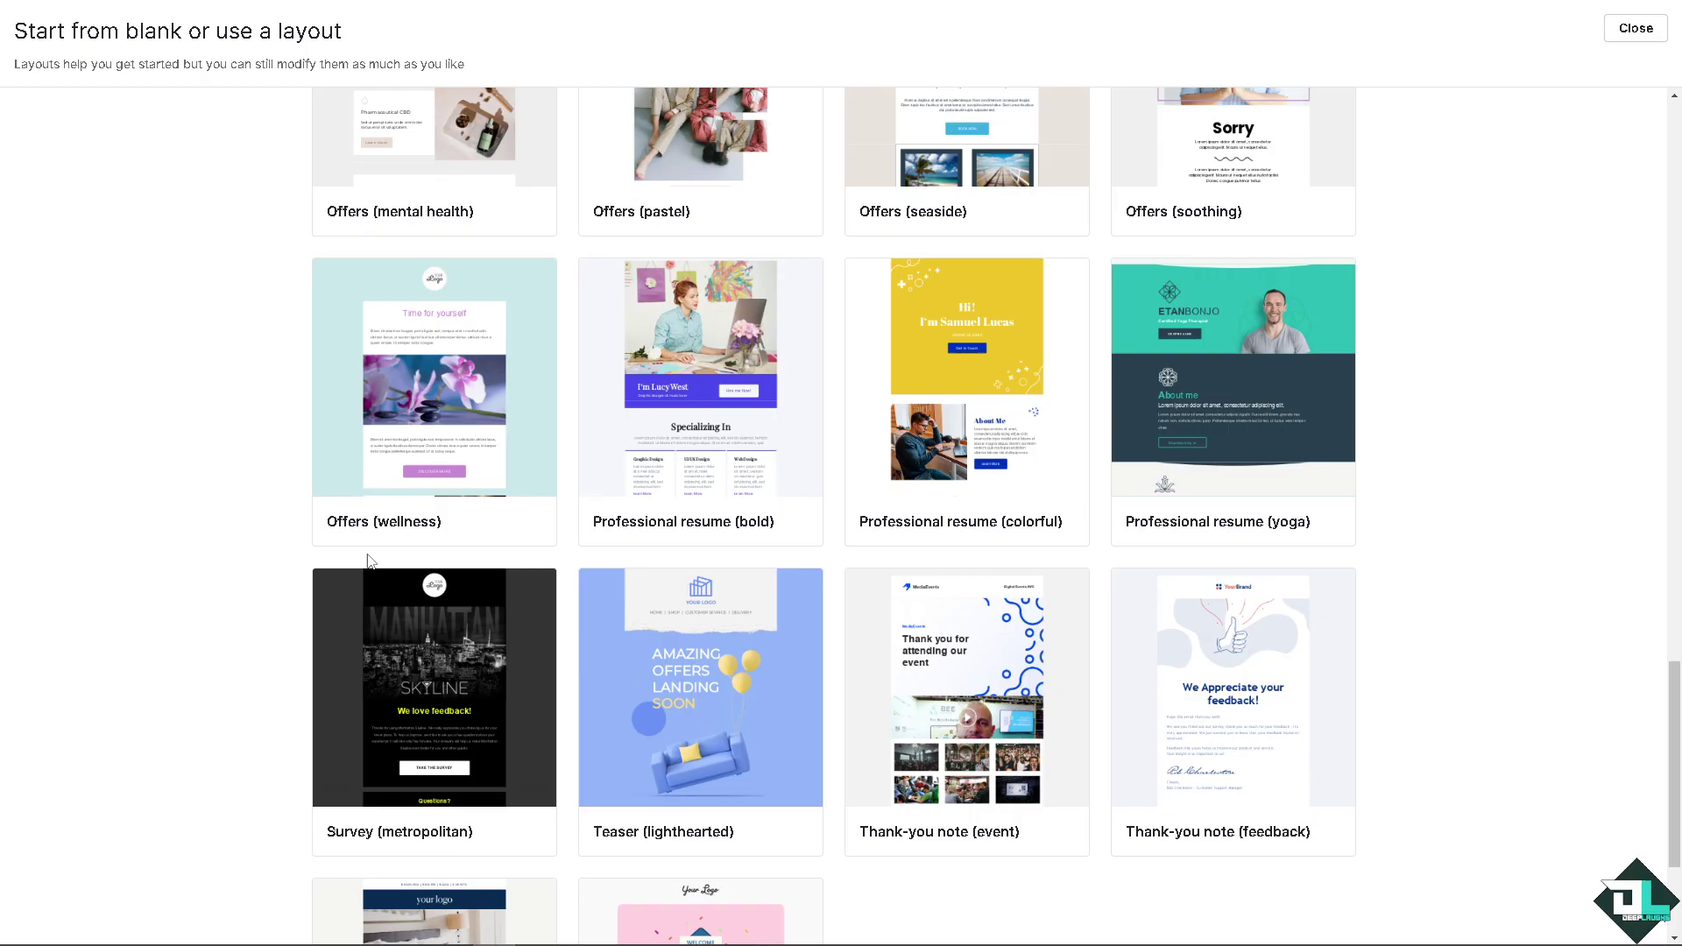
pyautogui.scroll(20, 701, 526)
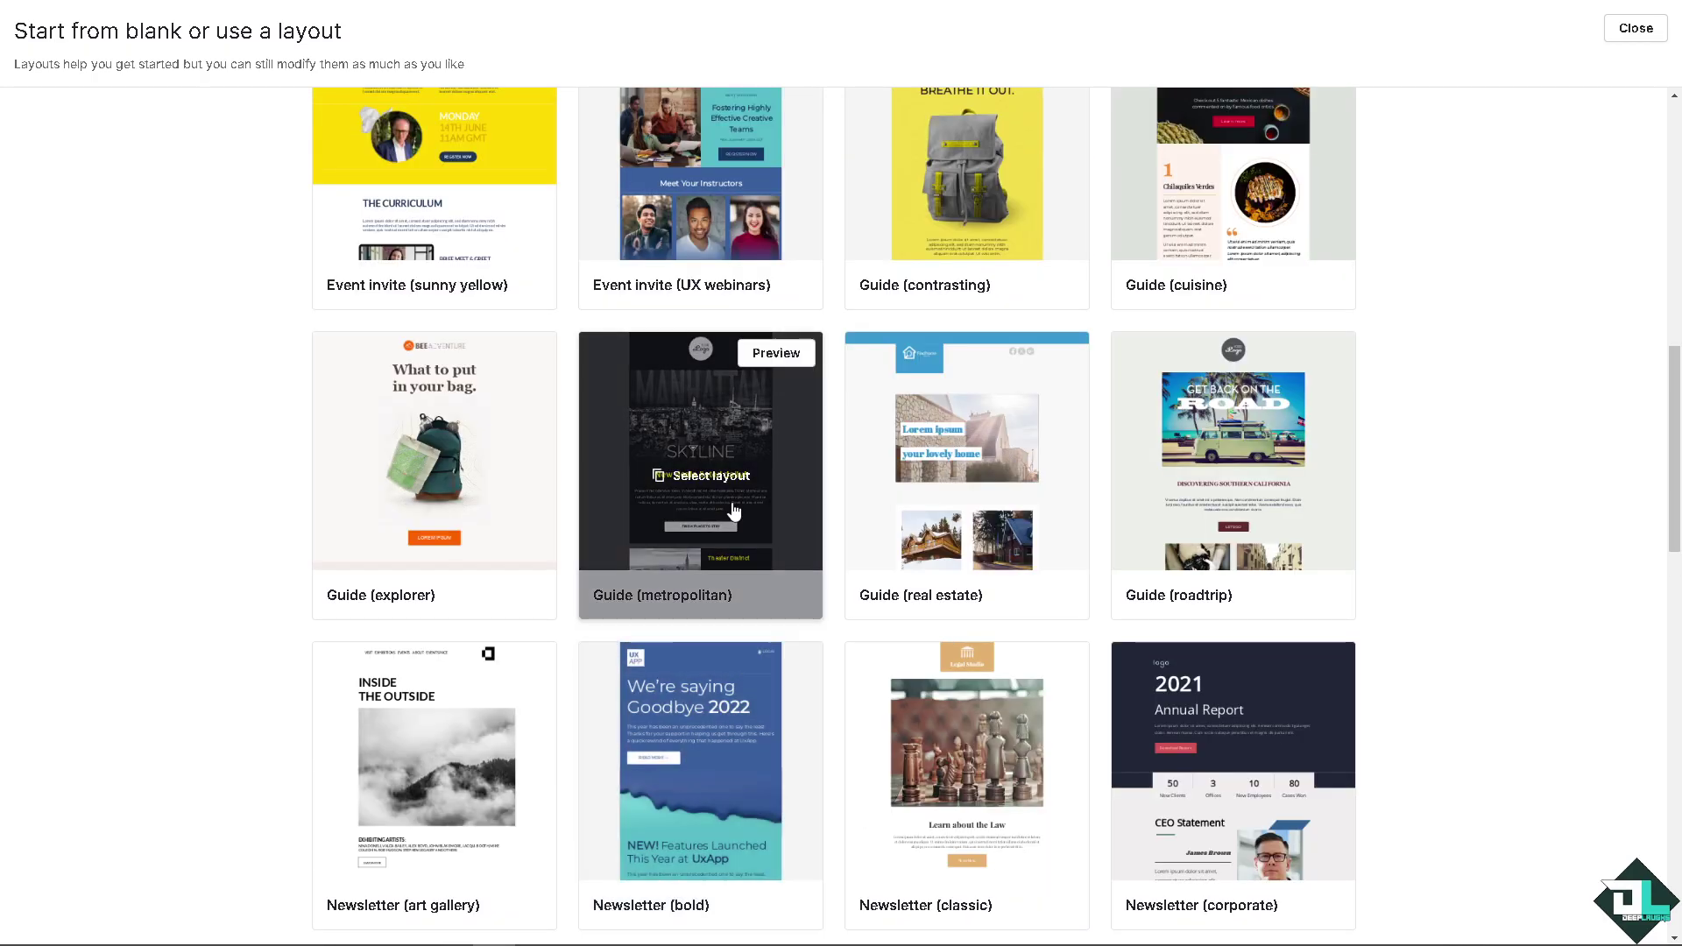
pyautogui.scroll(5, 815, 402)
pyautogui.scroll(2, 814, 351)
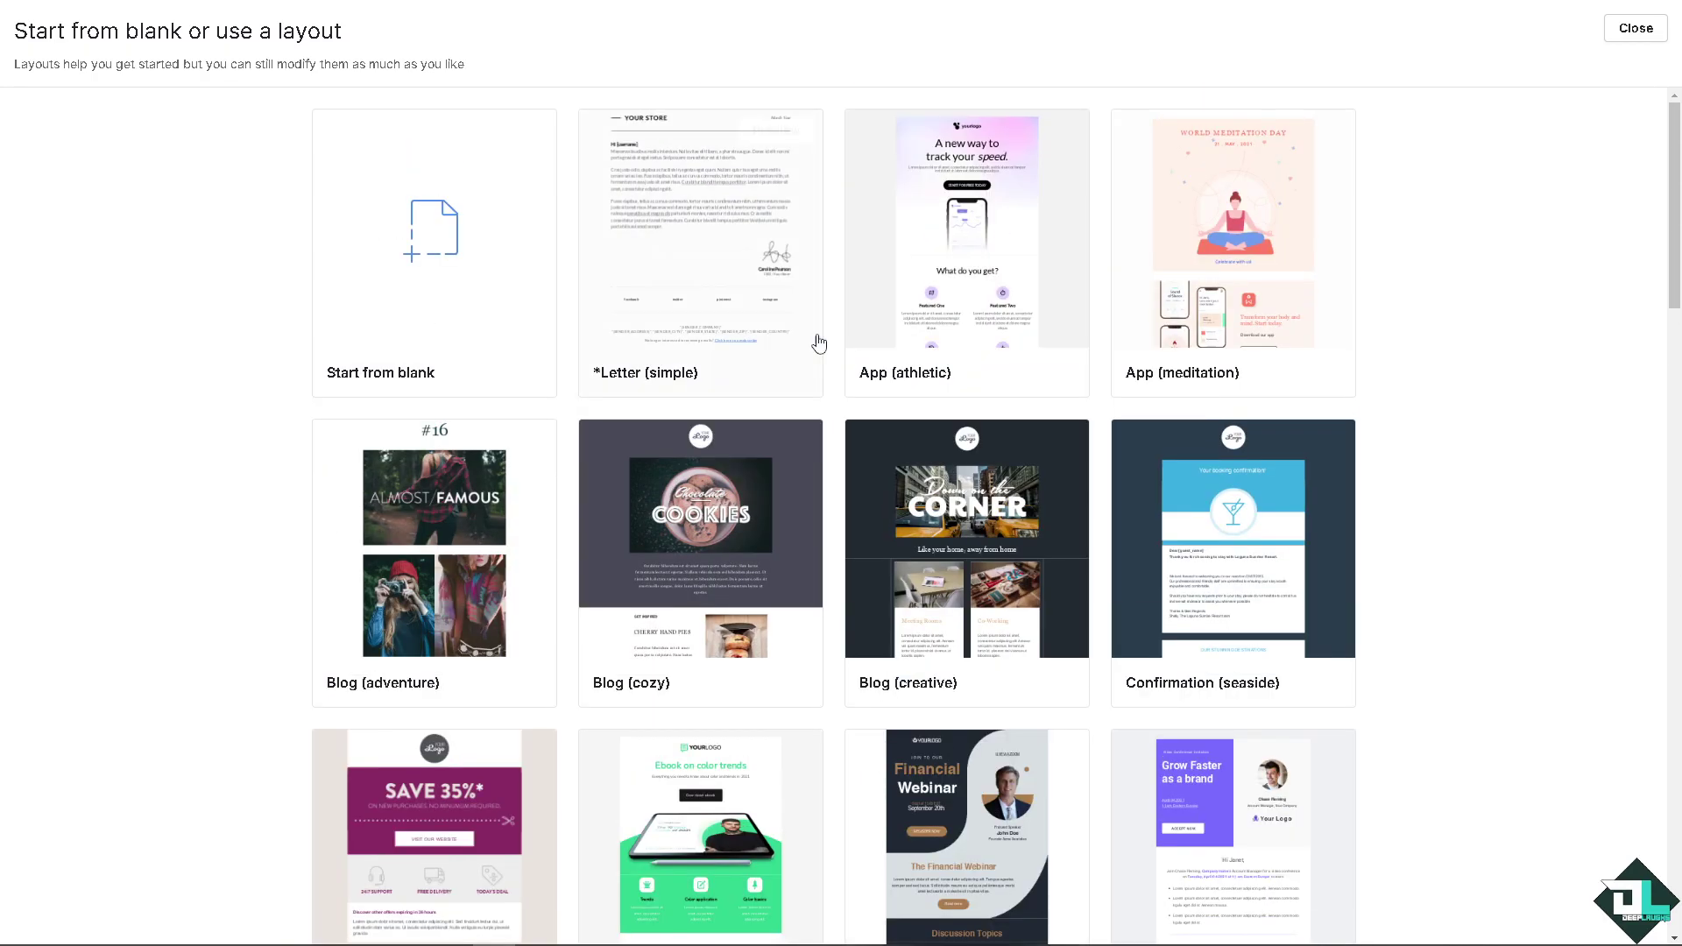
pyautogui.scroll(-1, 695, 594)
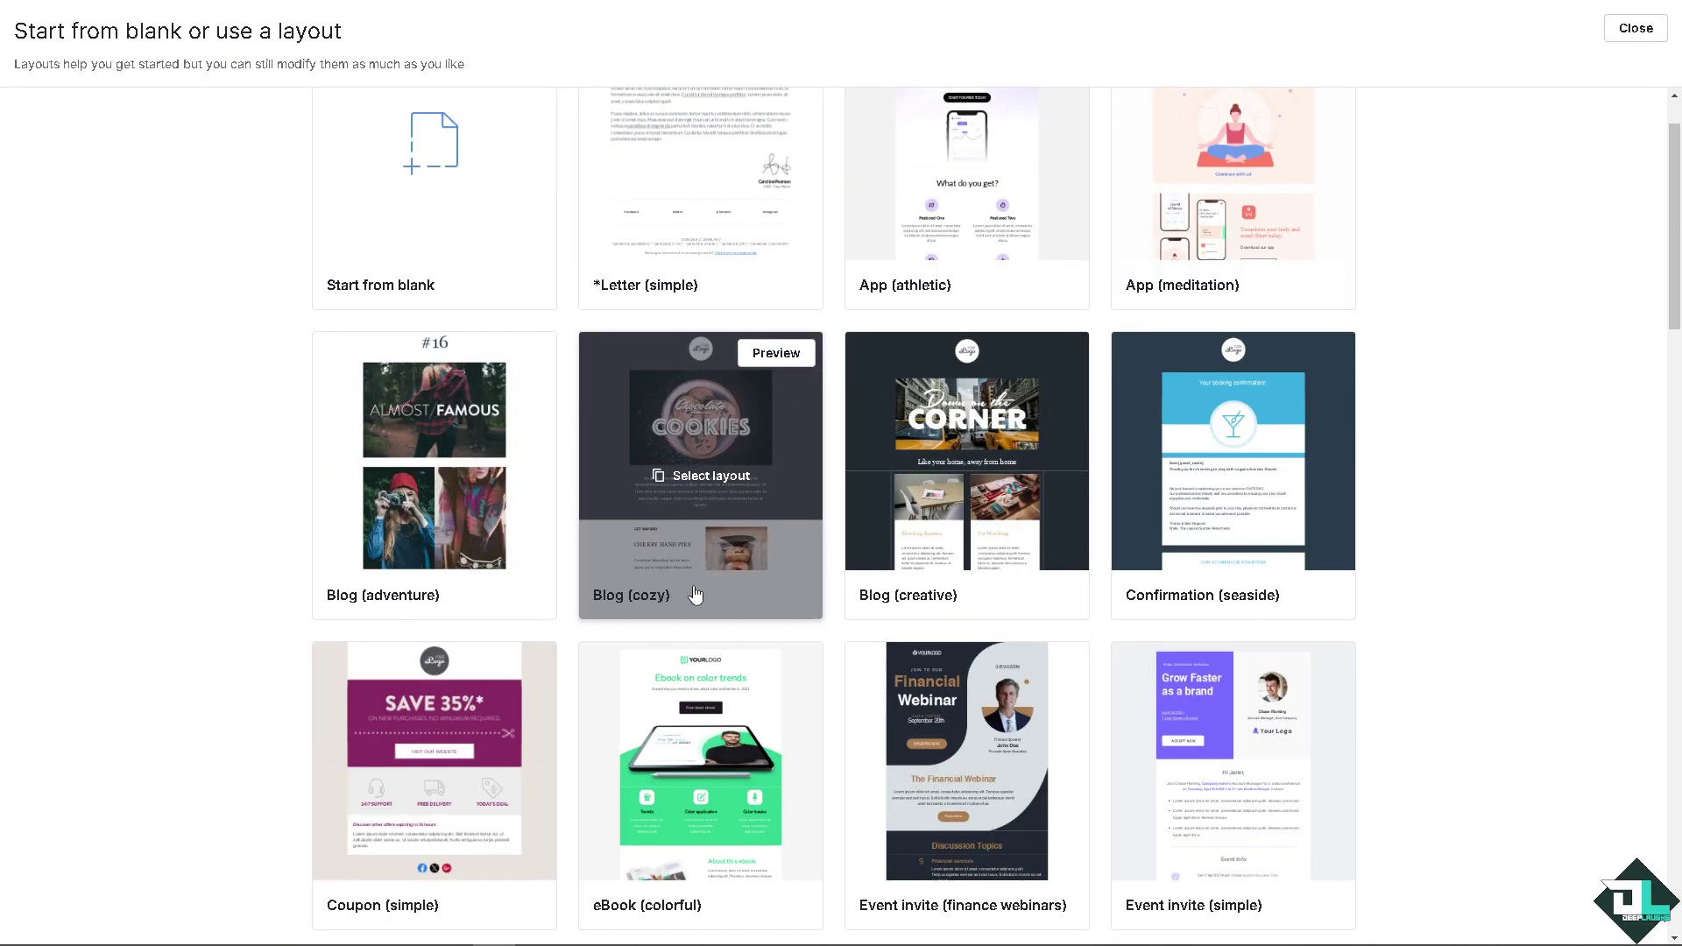
pyautogui.scroll(-5, 701, 570)
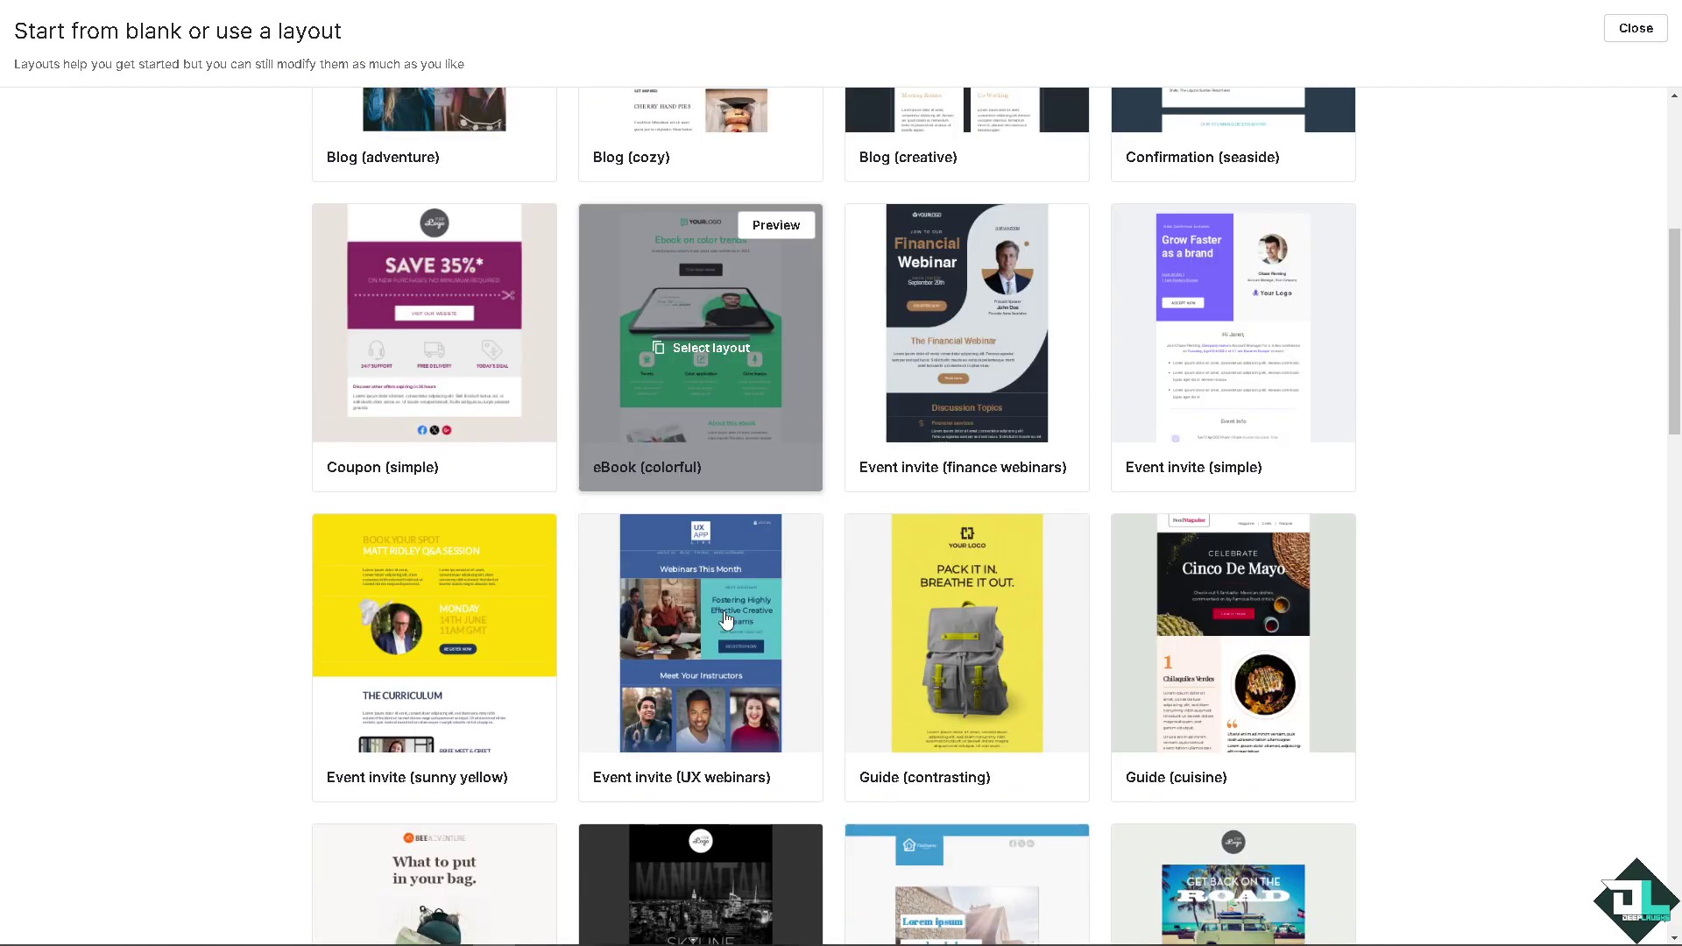
pyautogui.scroll(-2, 726, 619)
pyautogui.scroll(6, 692, 526)
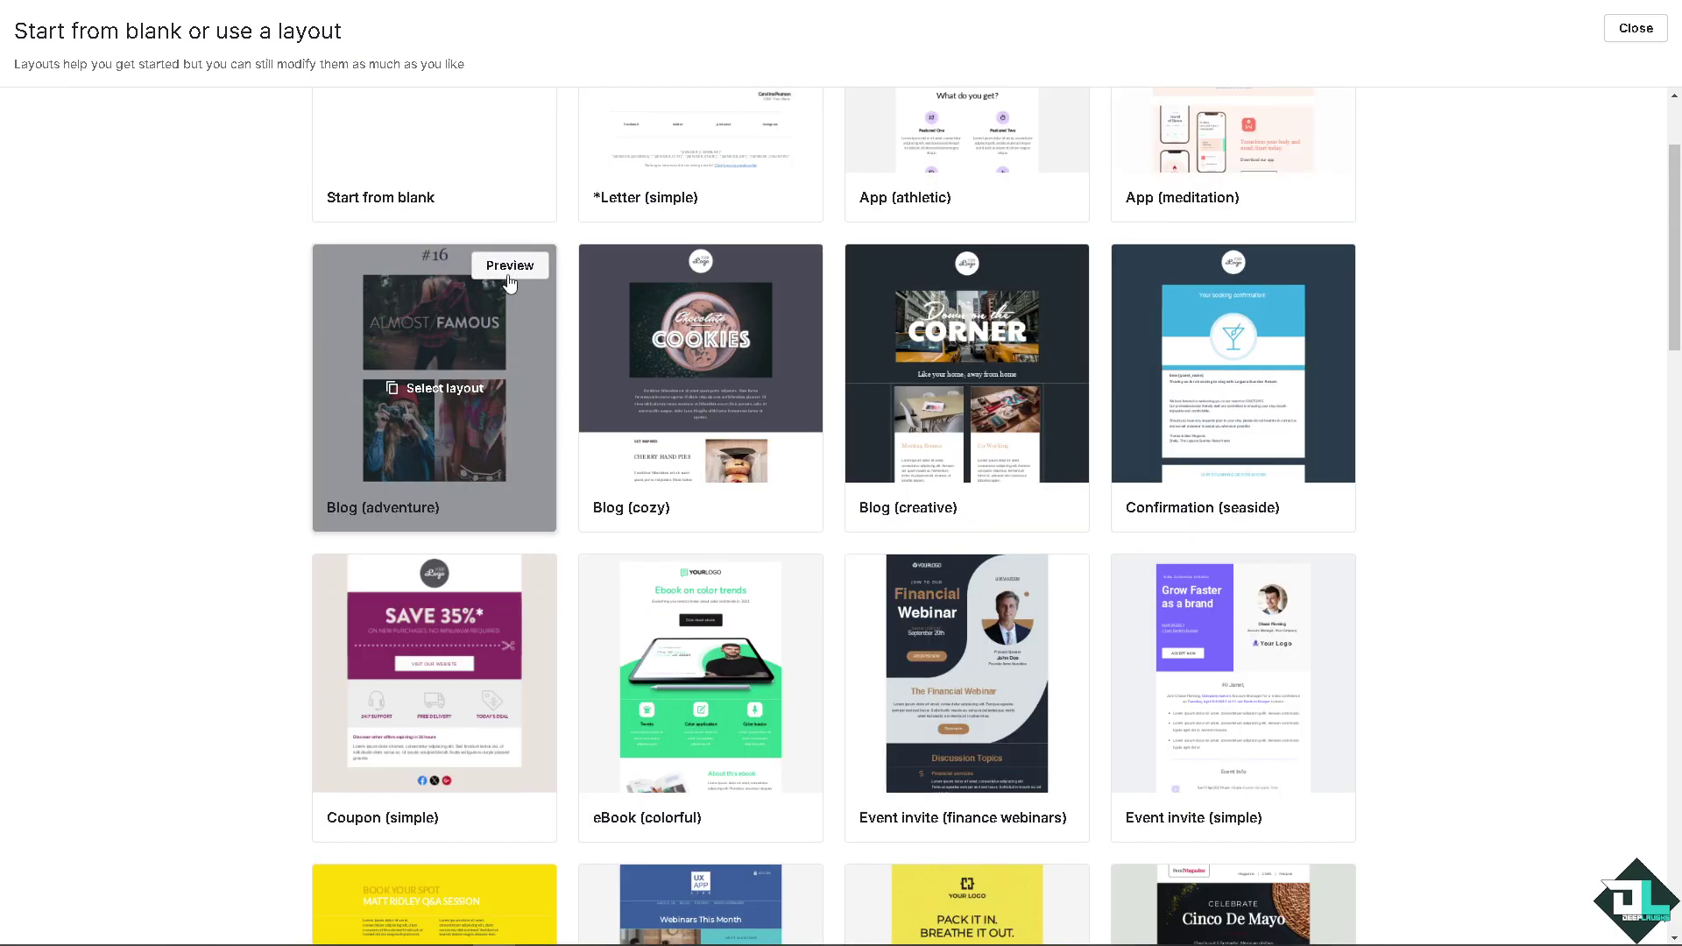
# Preview the Blog (adventure) layout full-page and check how it looks on mobile
pyautogui.click(509, 268)
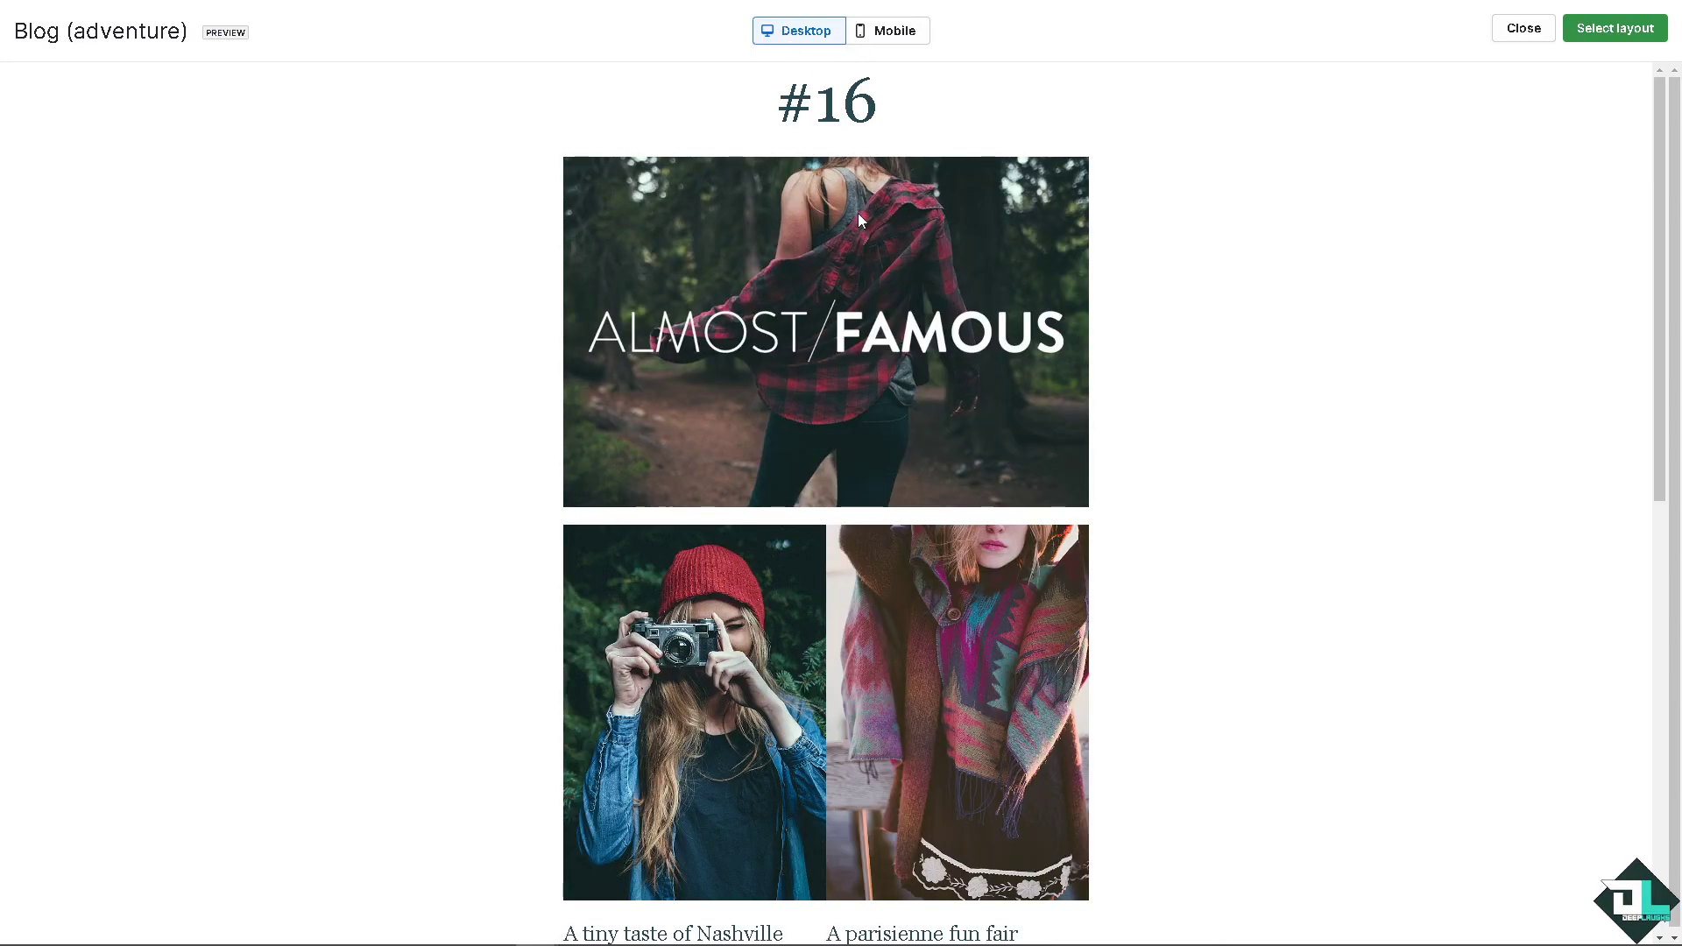
pyautogui.scroll(-3, 944, 256)
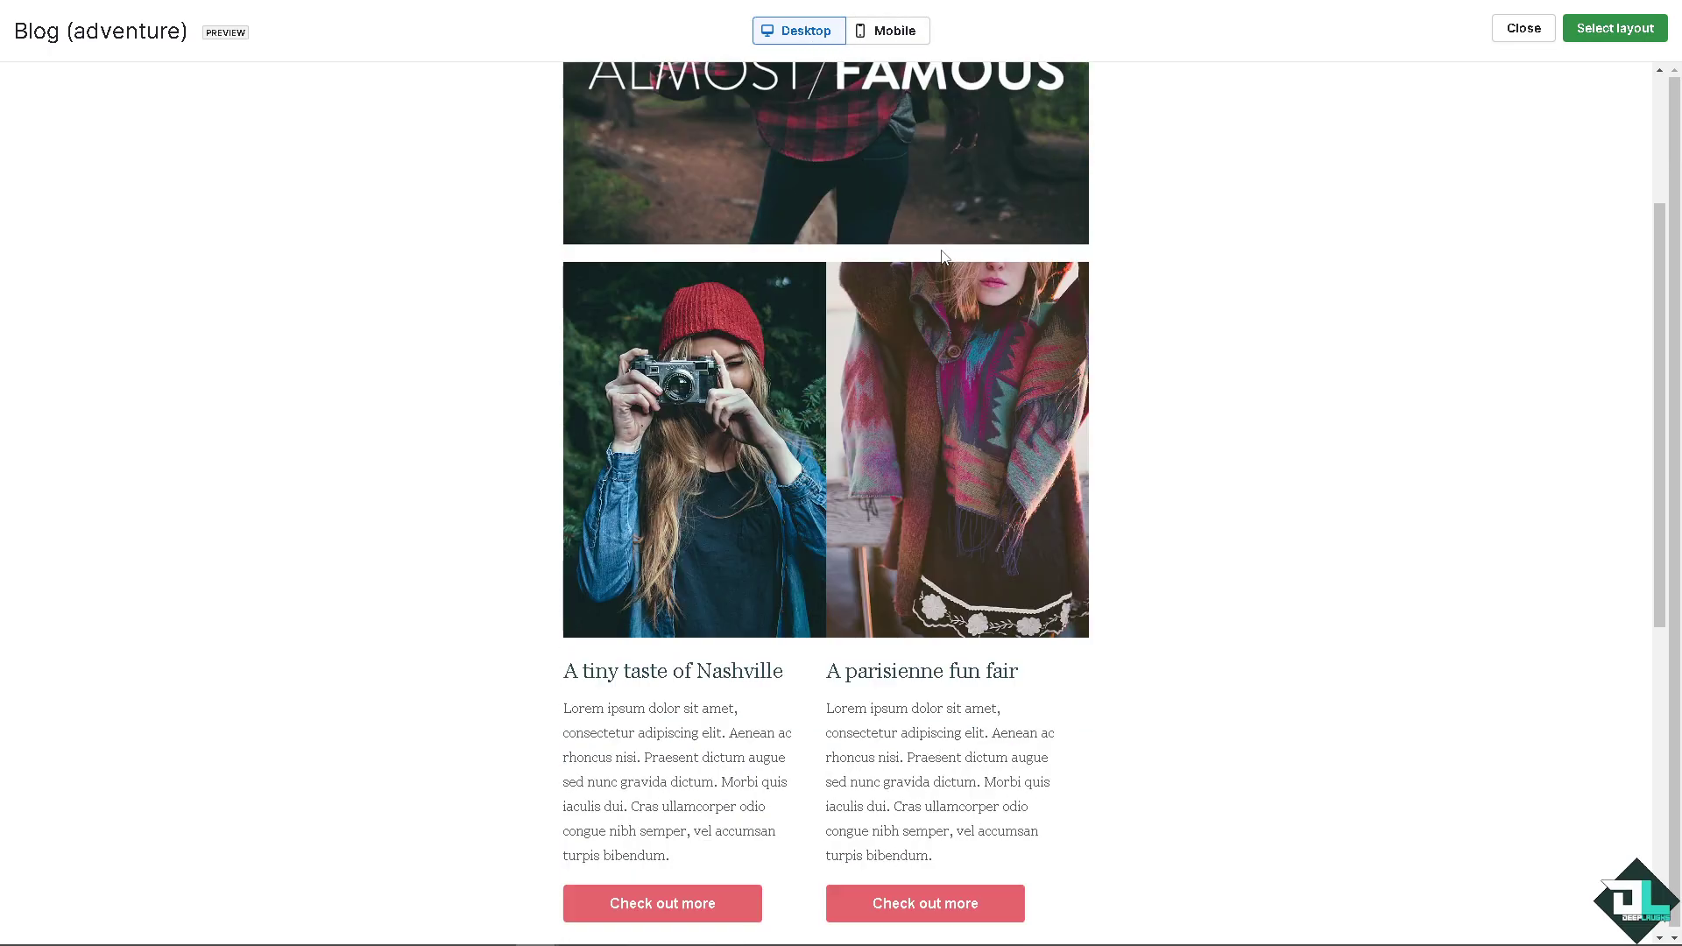
pyautogui.scroll(-7, 944, 256)
pyautogui.scroll(10, 934, 261)
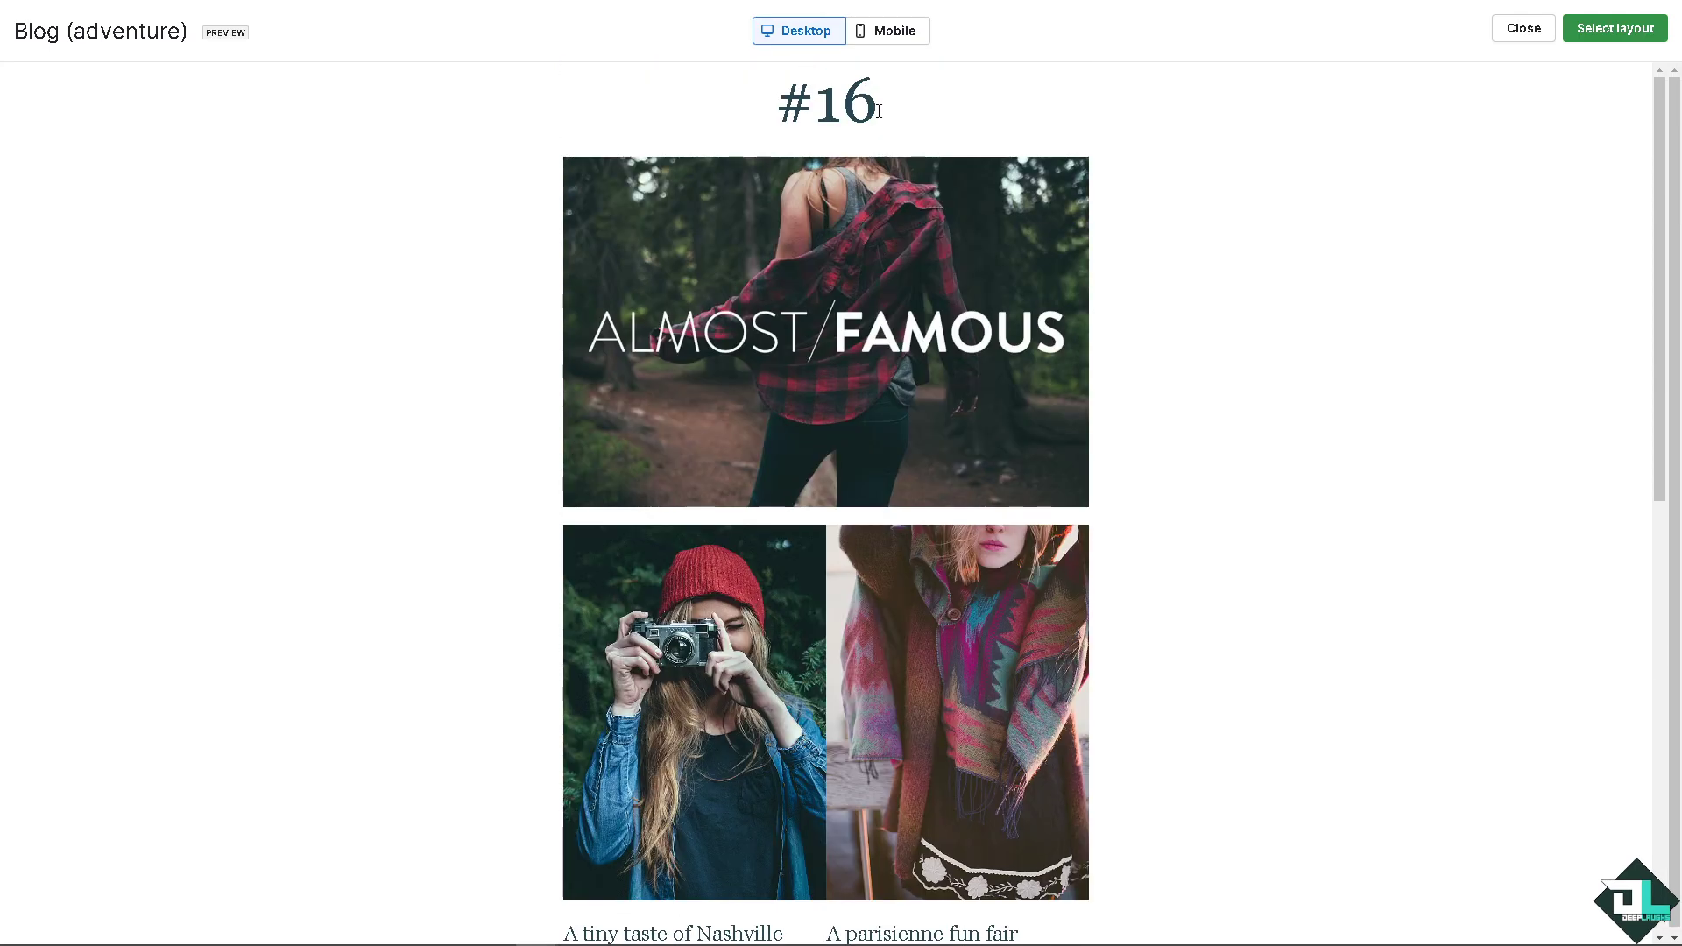
pyautogui.click(909, 33)
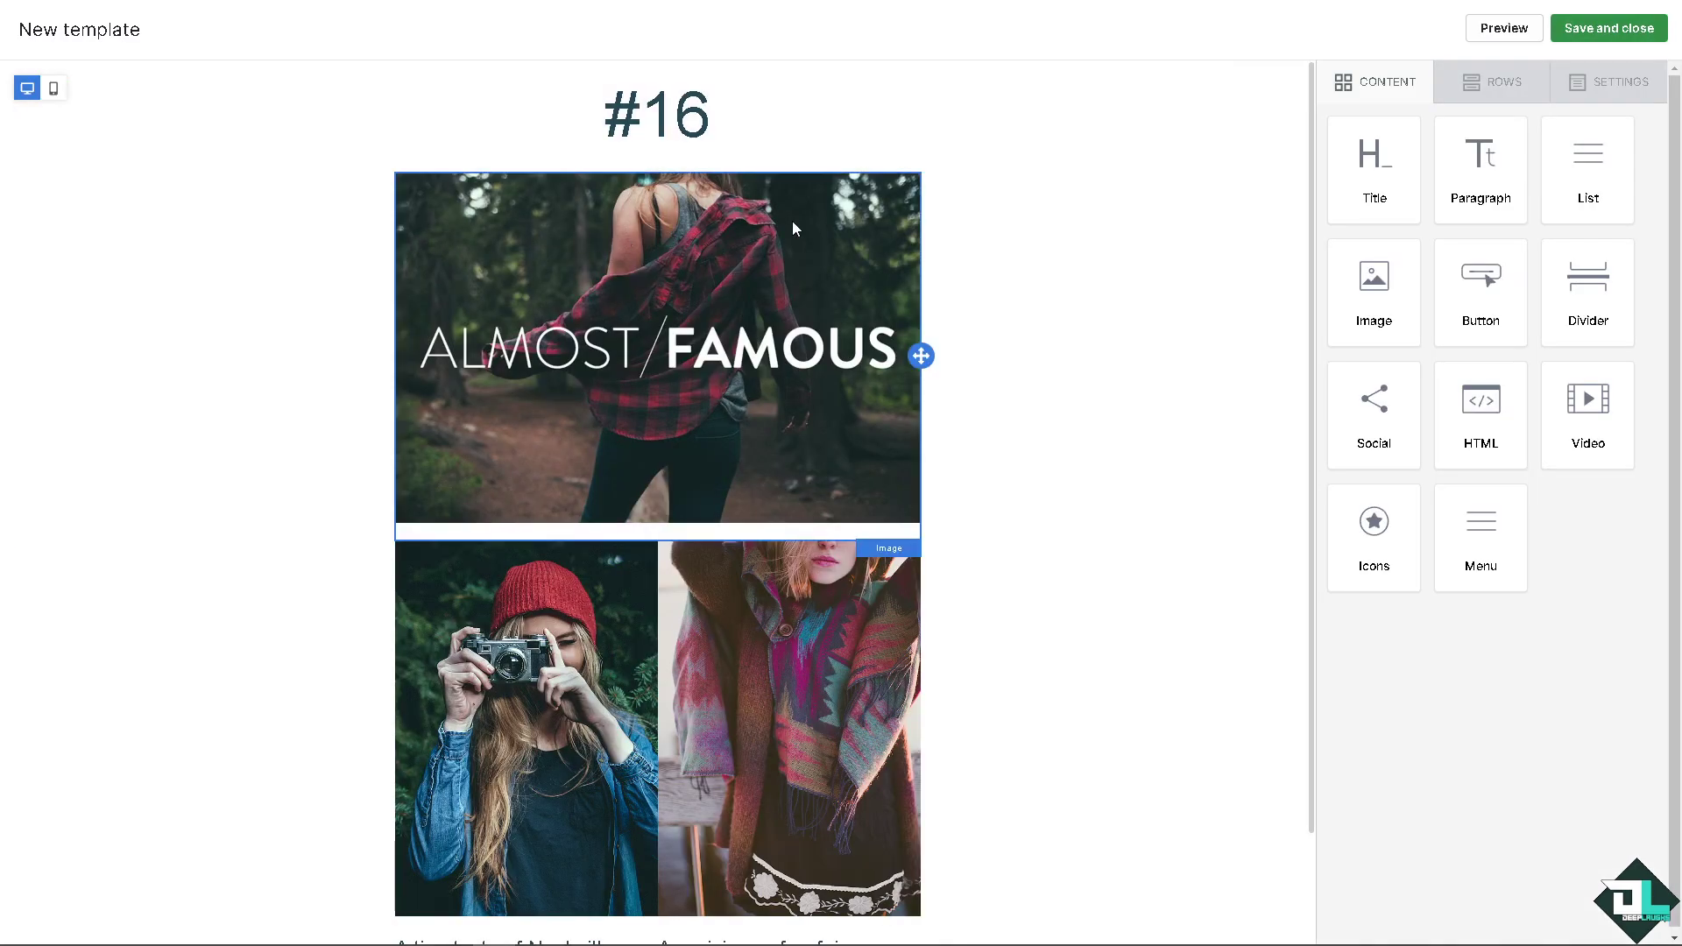
# Swap the '#16' header photo for the uploaded Pipedrive 'How to Create Email Templates' image
pyautogui.click(683, 278)
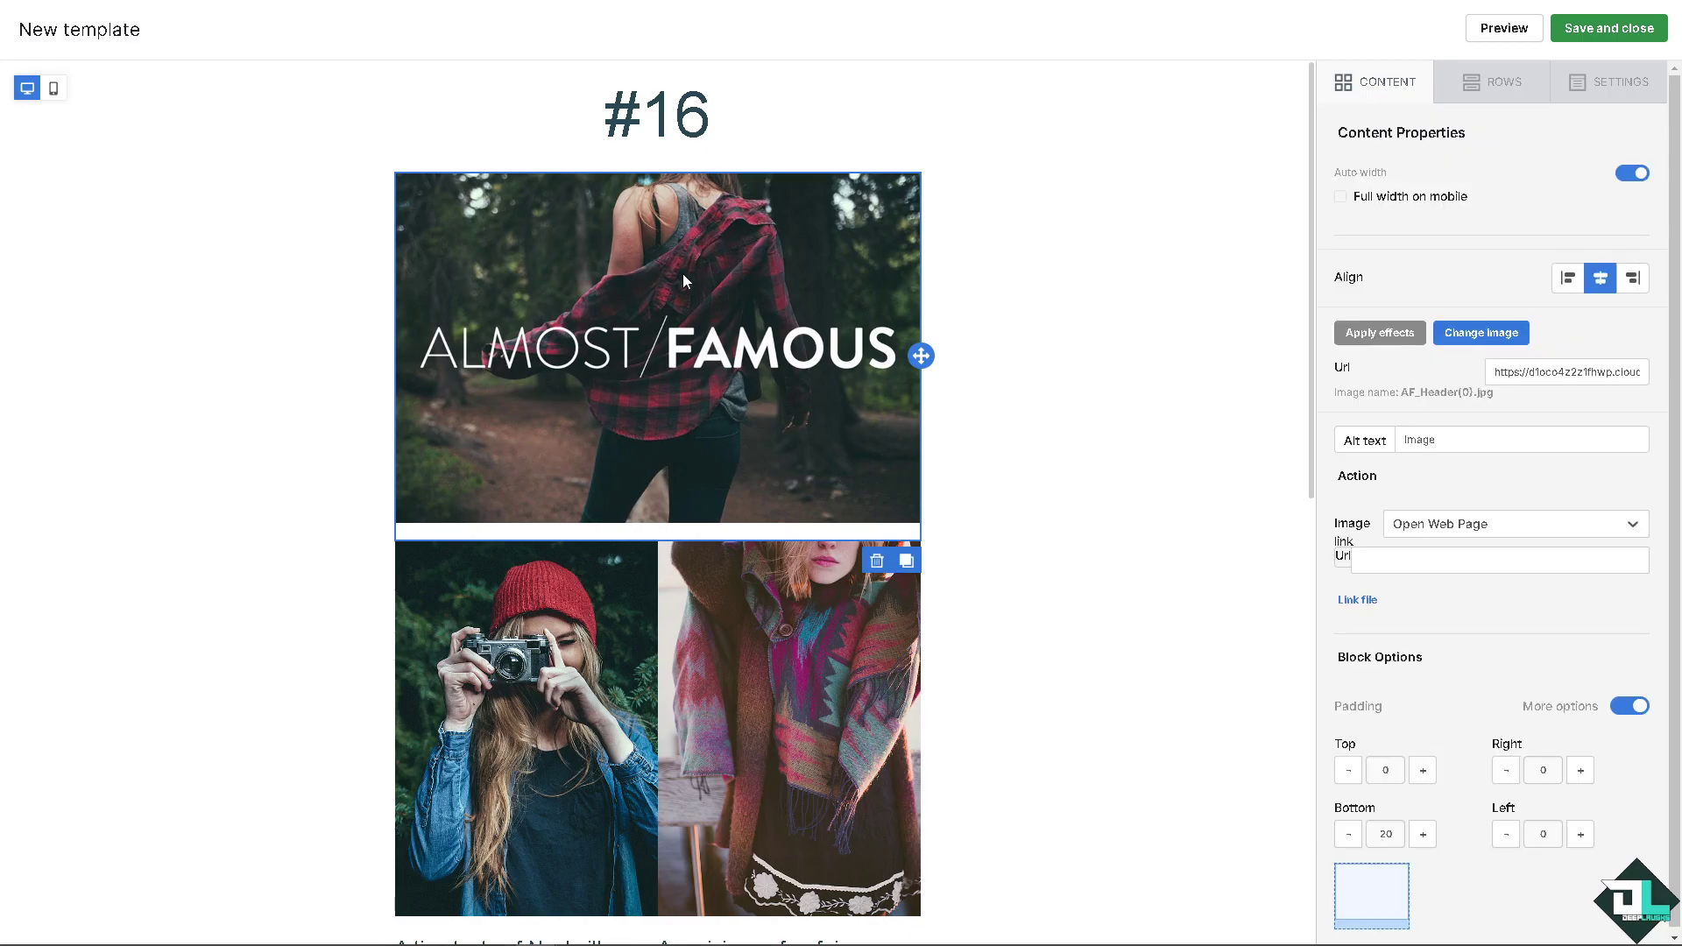
pyautogui.click(531, 648)
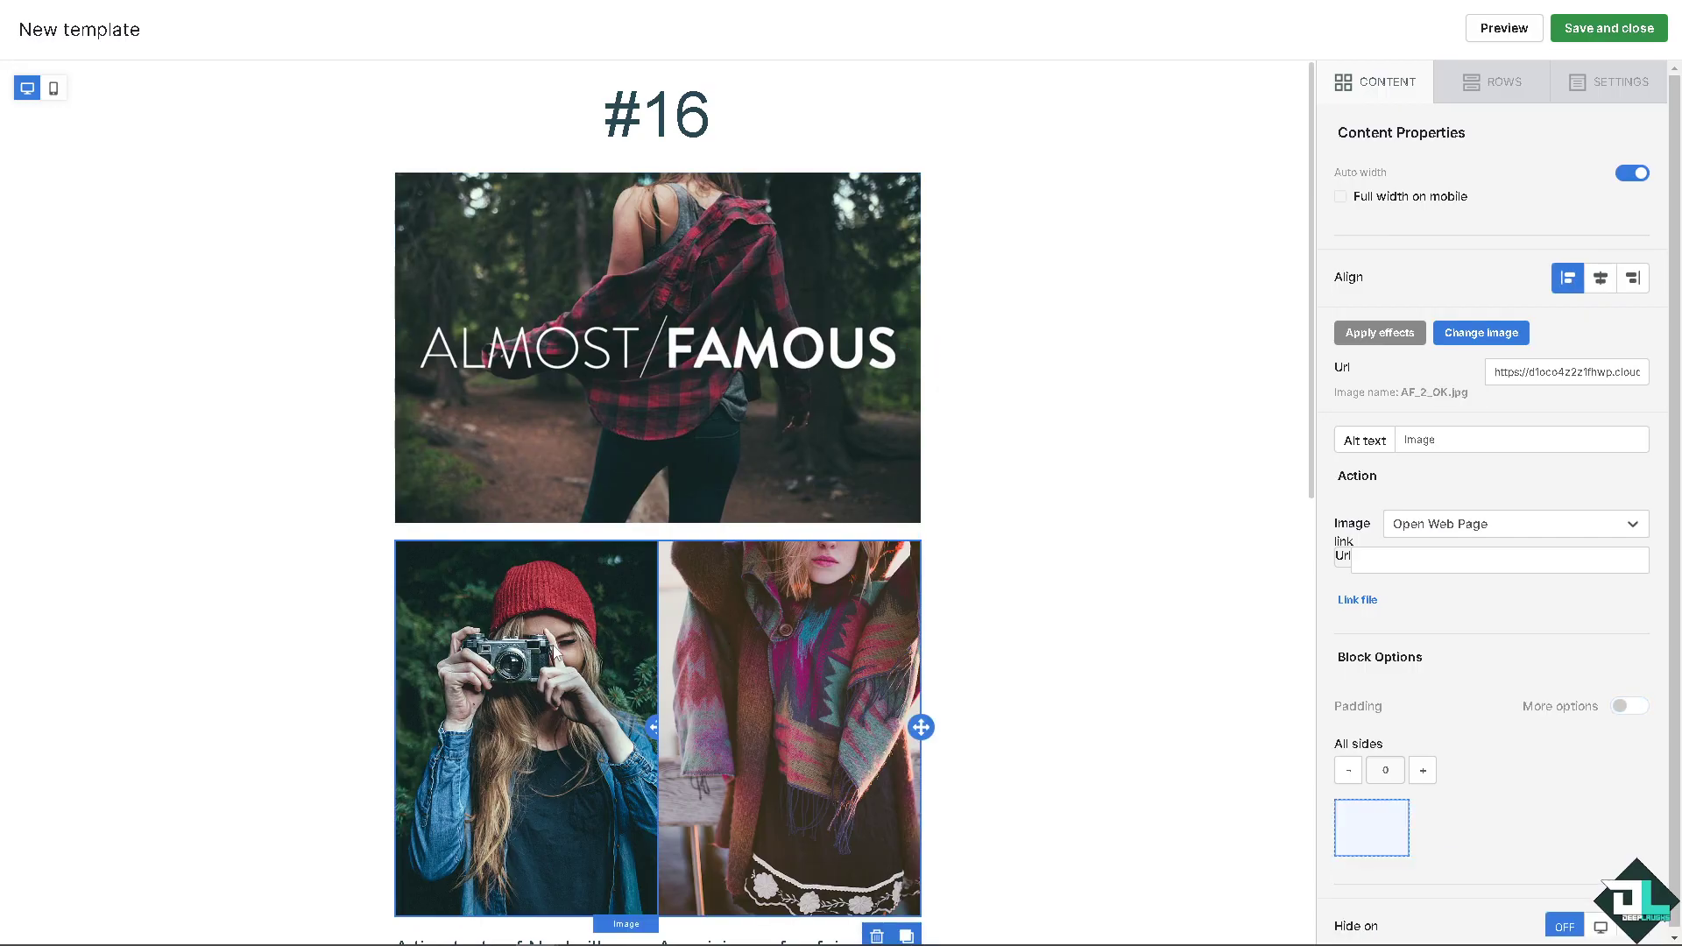
pyautogui.click(736, 385)
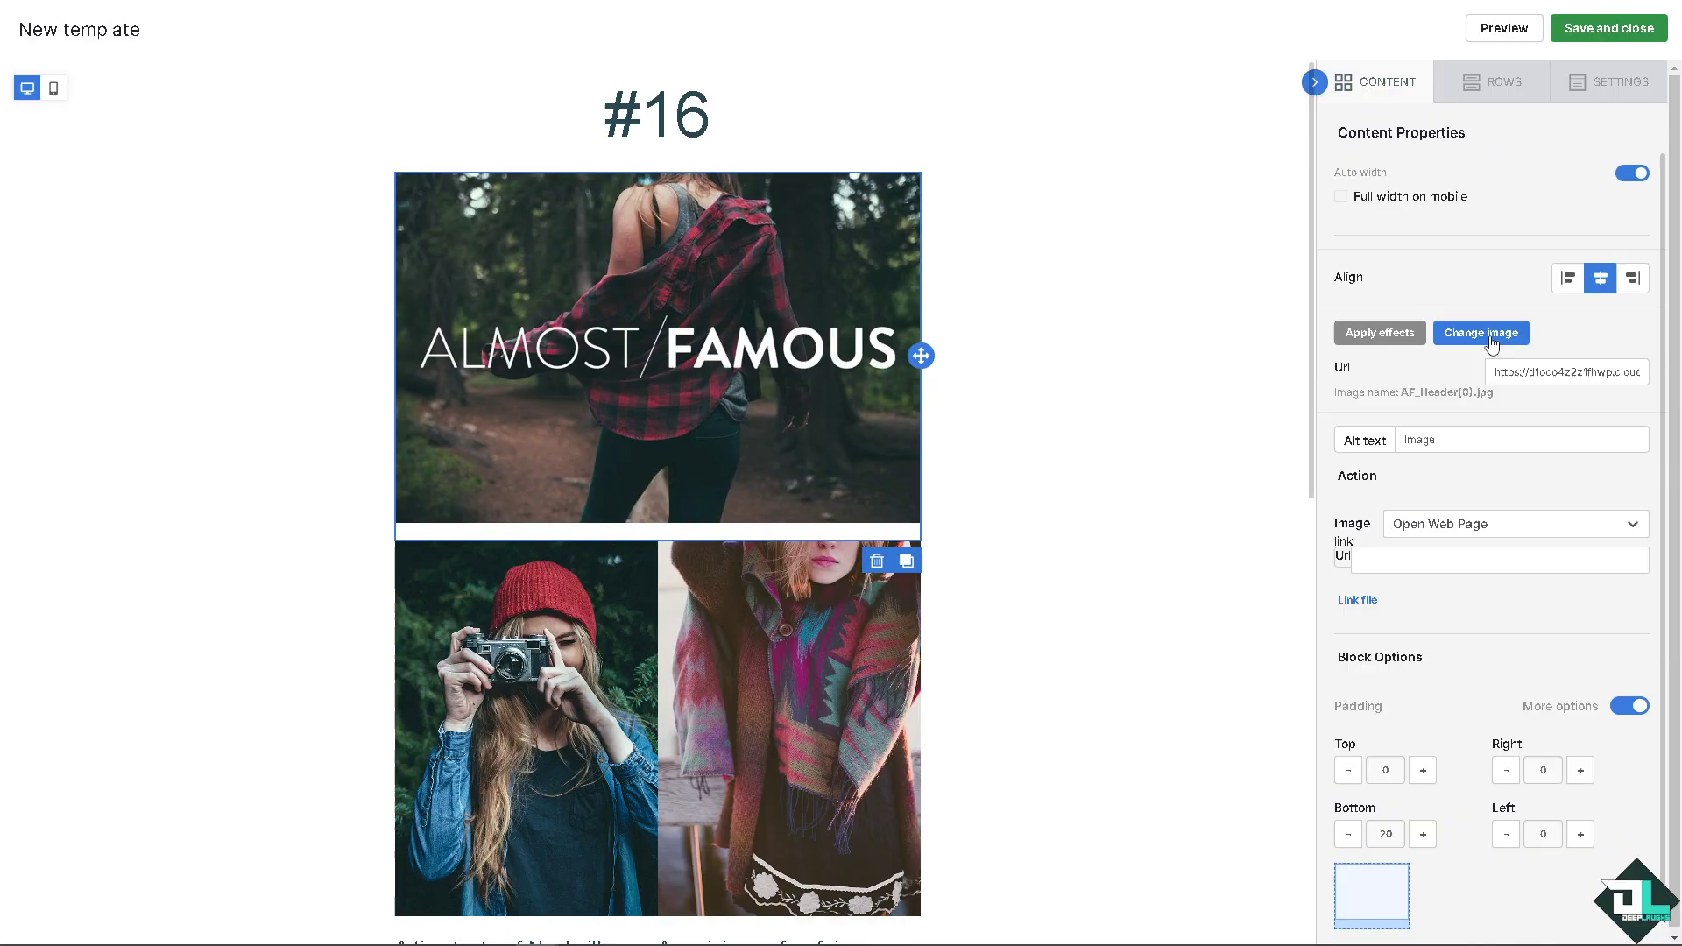
pyautogui.click(1496, 334)
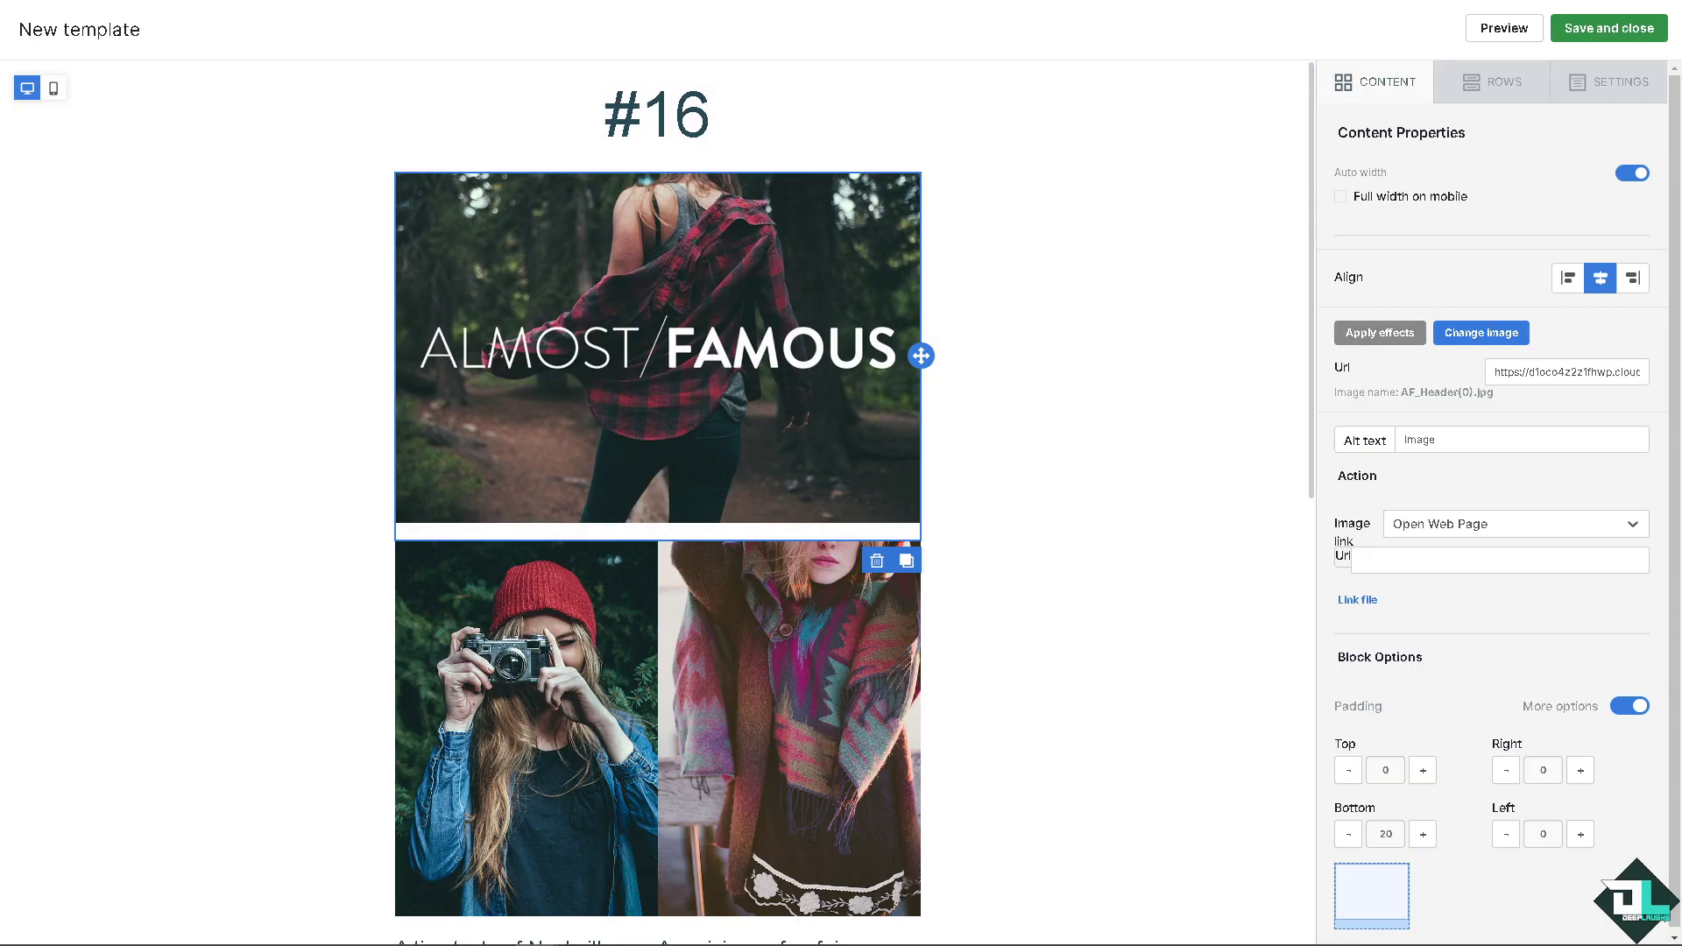
pyautogui.click(1496, 334)
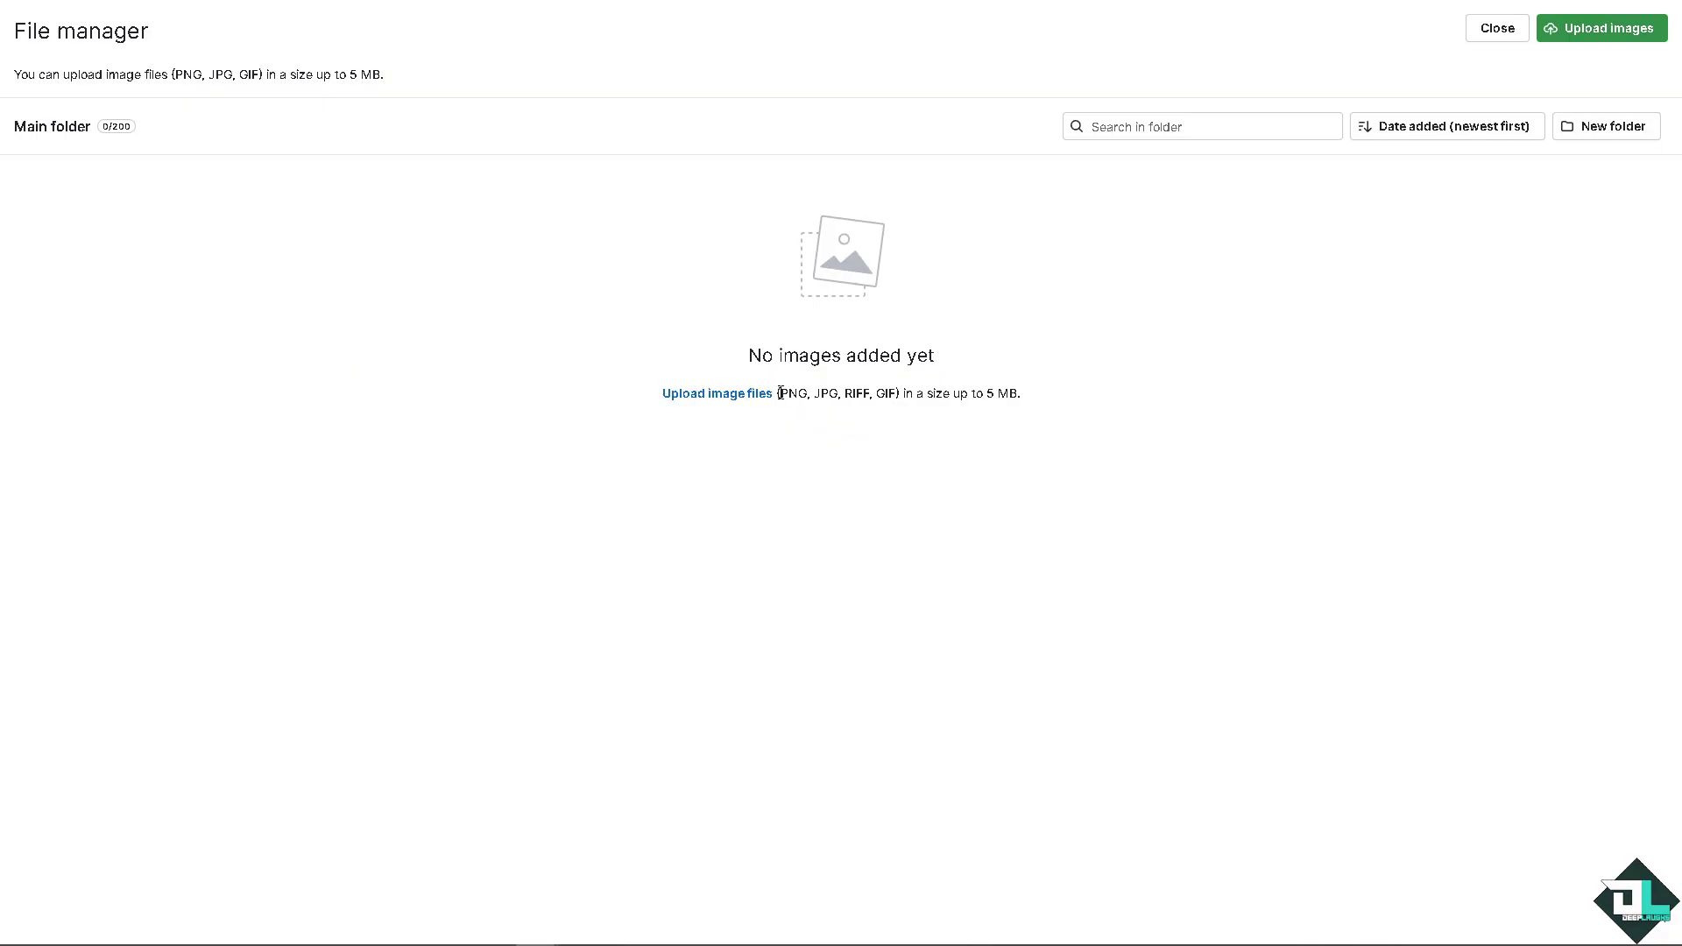
pyautogui.moveTo(780, 394); pyautogui.dragTo(808, 394)
pyautogui.moveTo(543, 298)
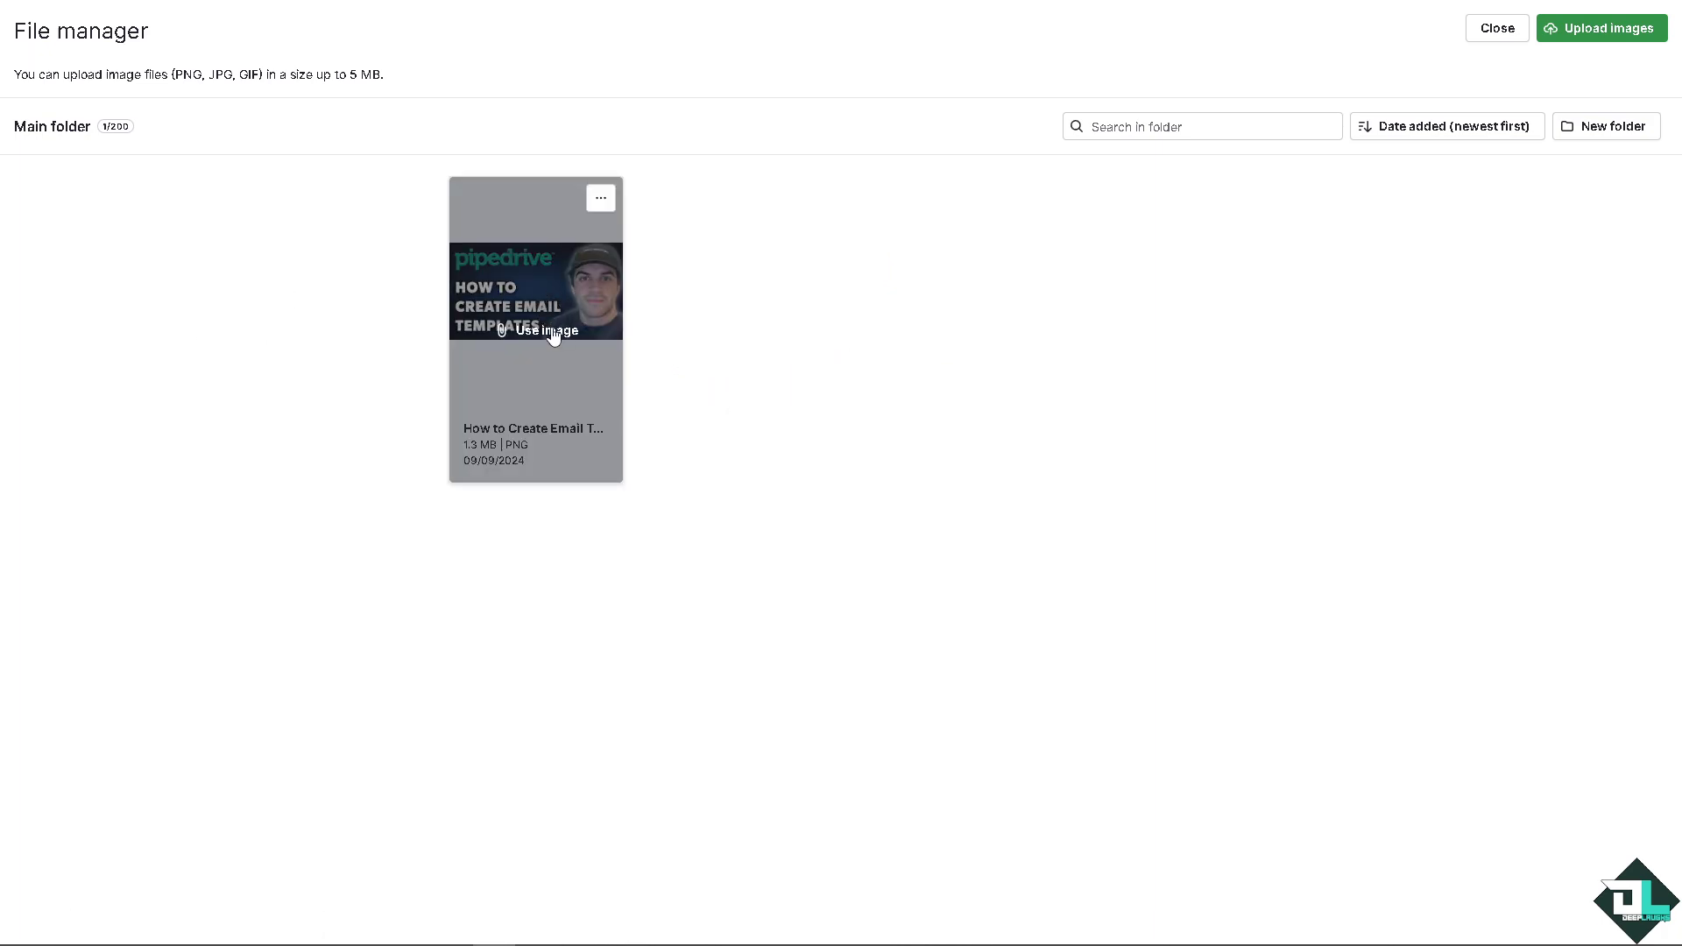
pyautogui.click(546, 330)
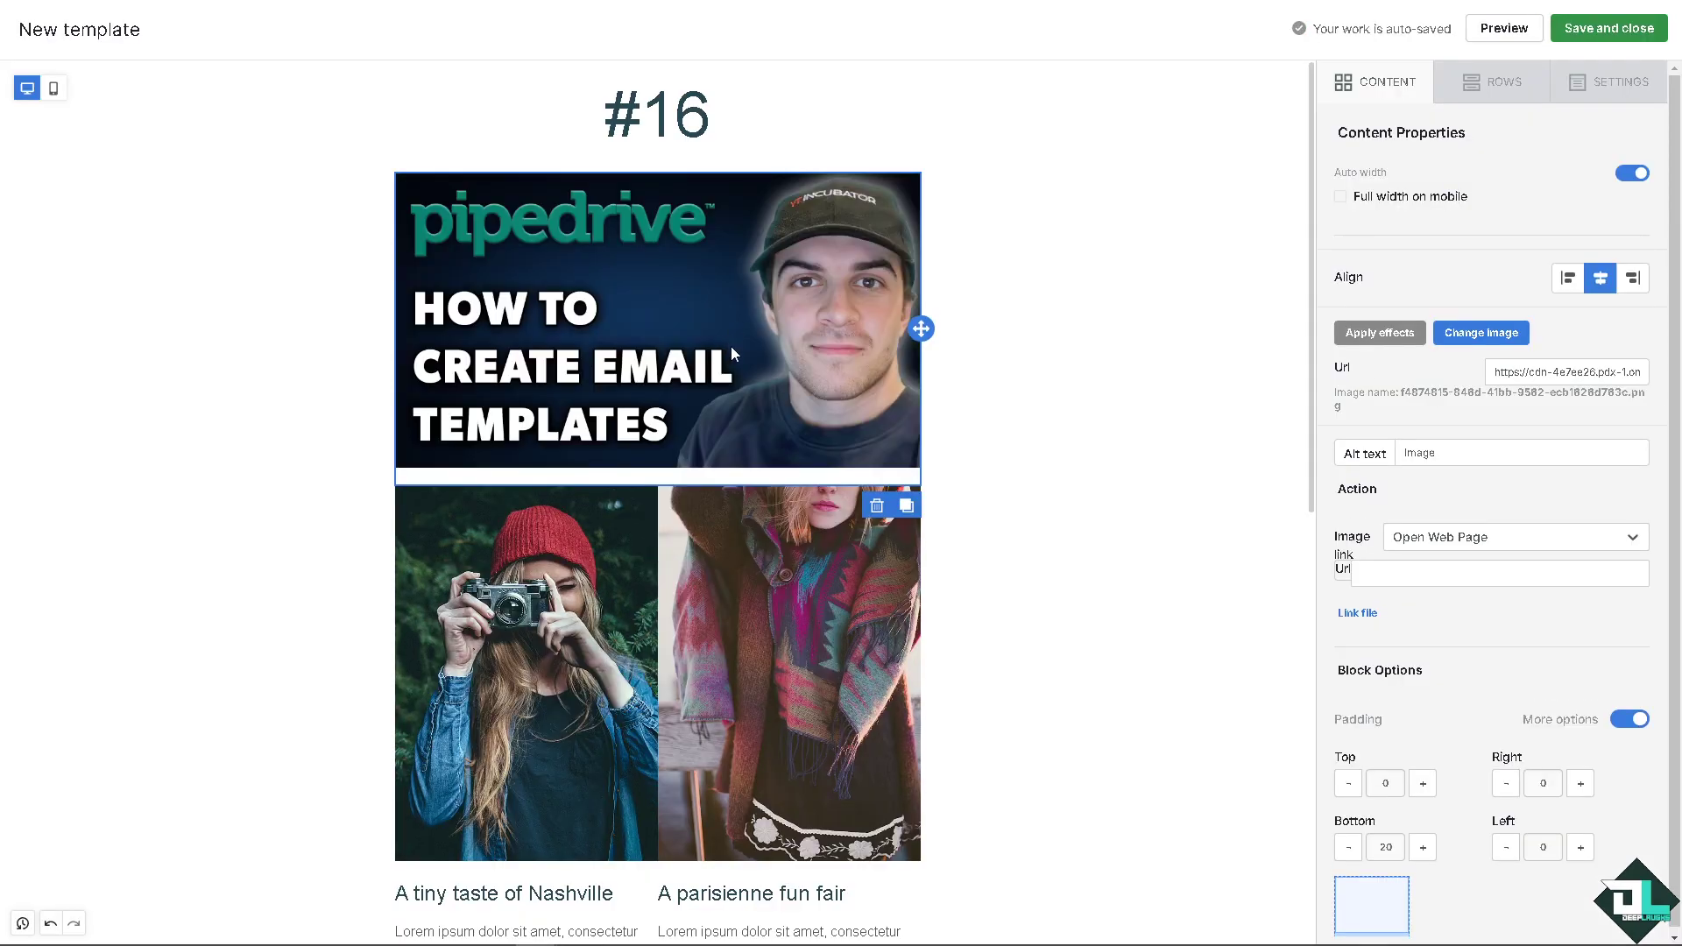
pyautogui.click(578, 576)
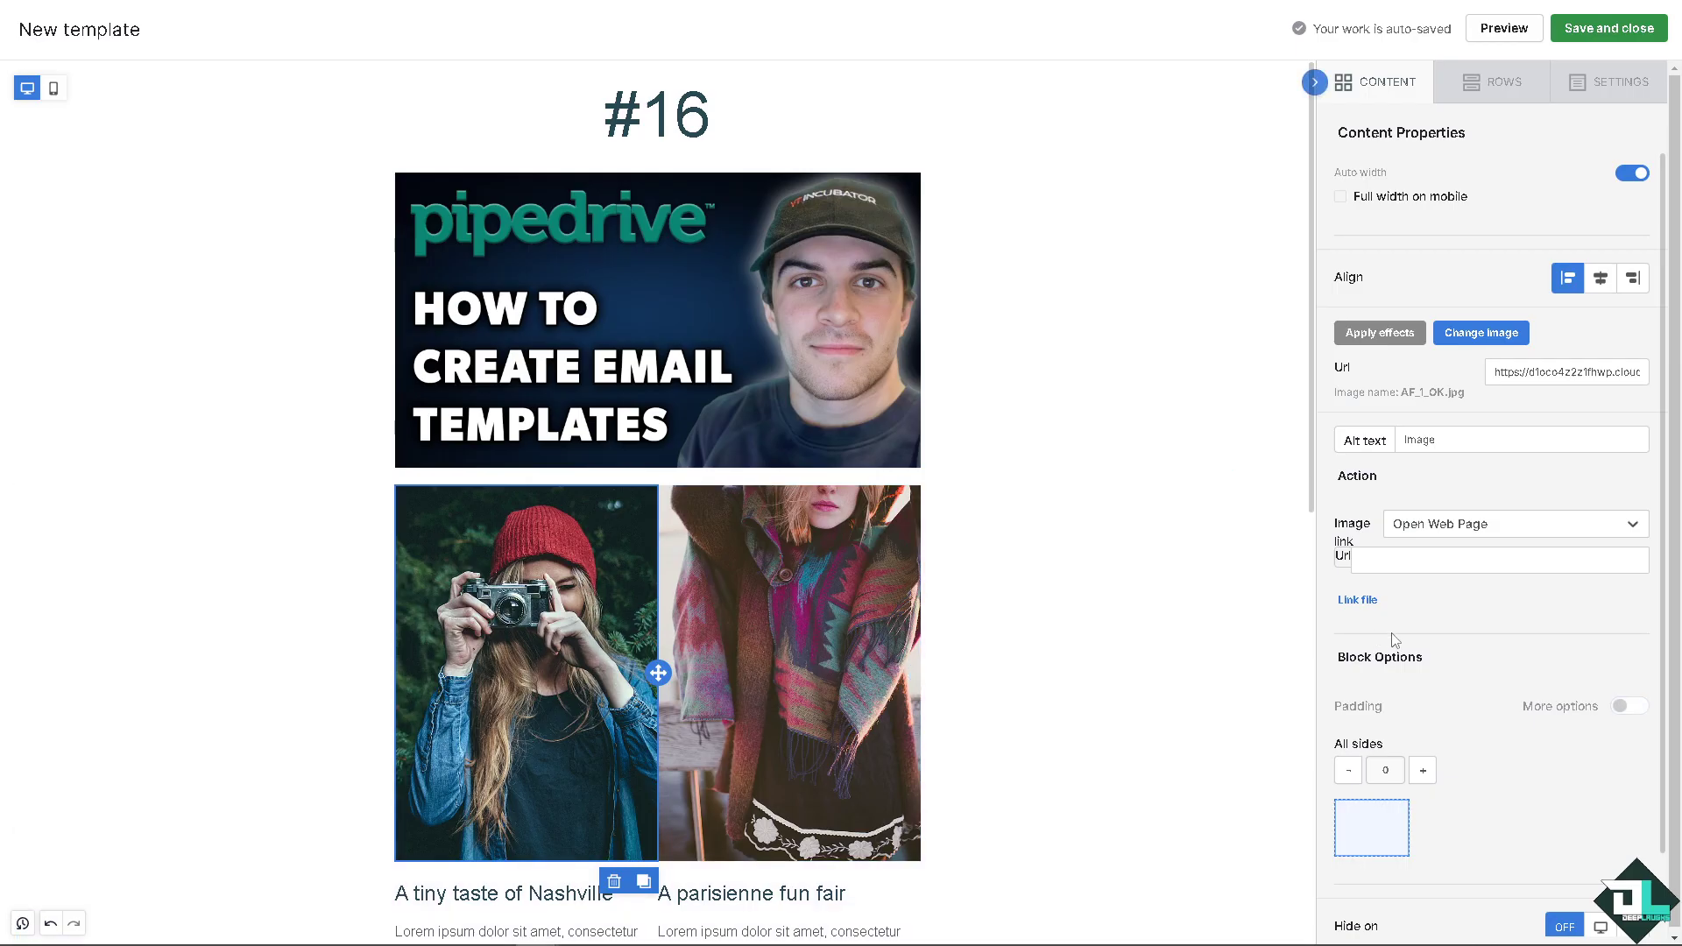
# Put the DL TN logo in the left column and the unnamed logo in the right column
pyautogui.click(1506, 340)
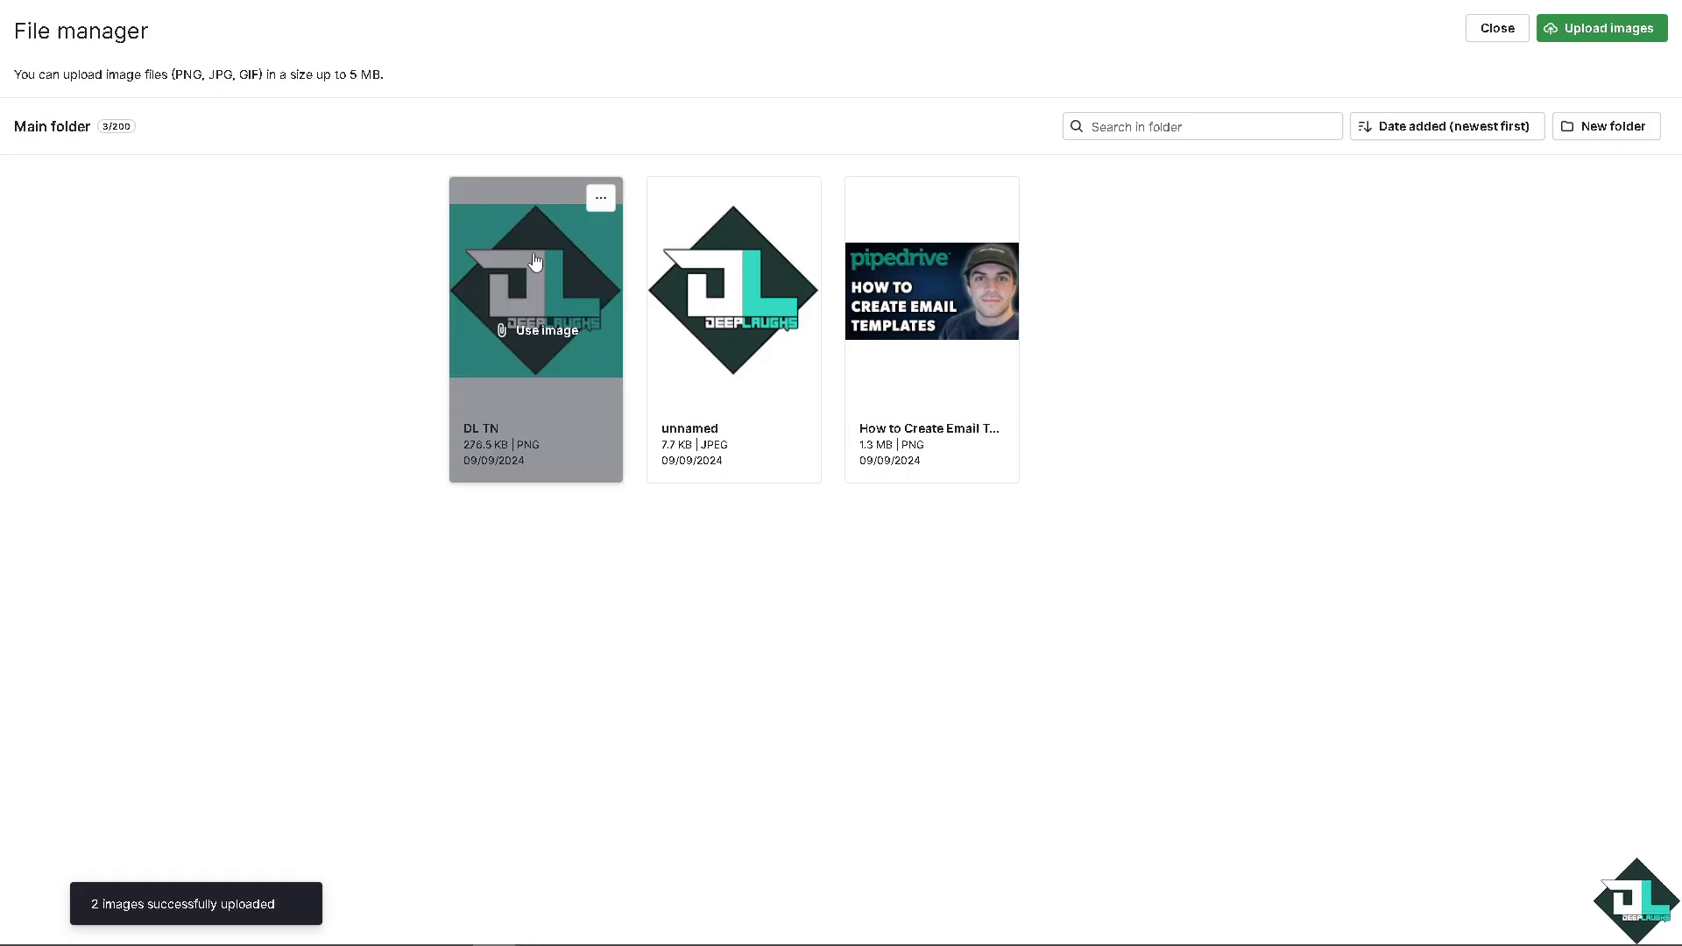
pyautogui.click(534, 262)
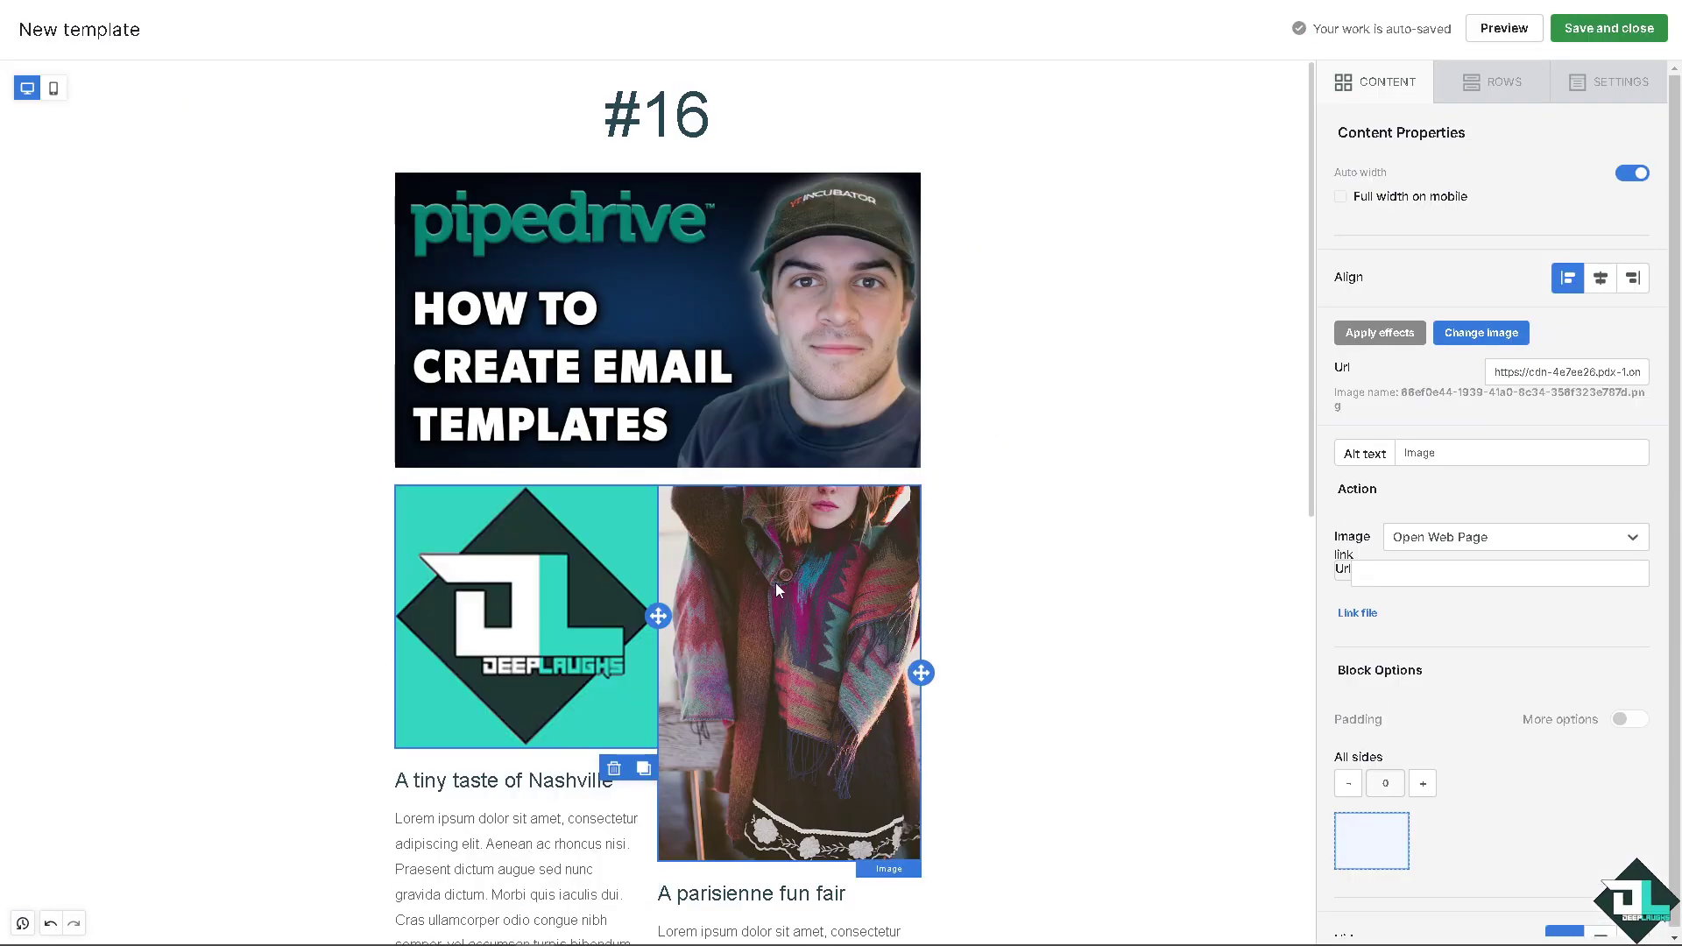
pyautogui.click(1489, 335)
pyautogui.click(752, 272)
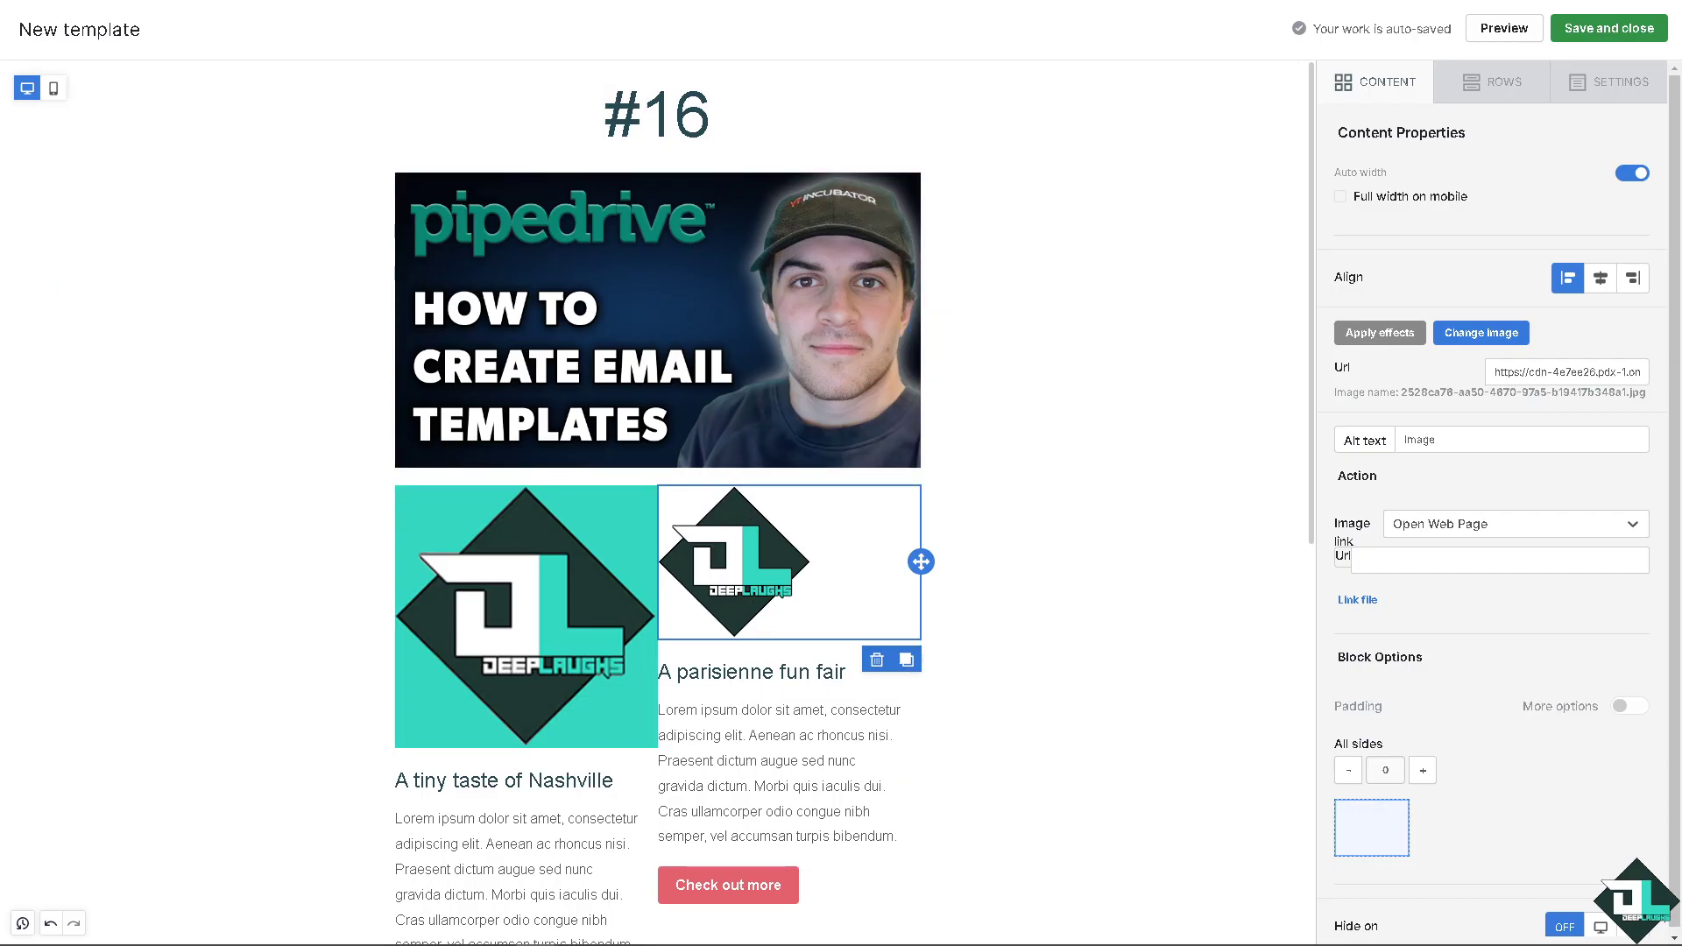
pyautogui.click(89, 29)
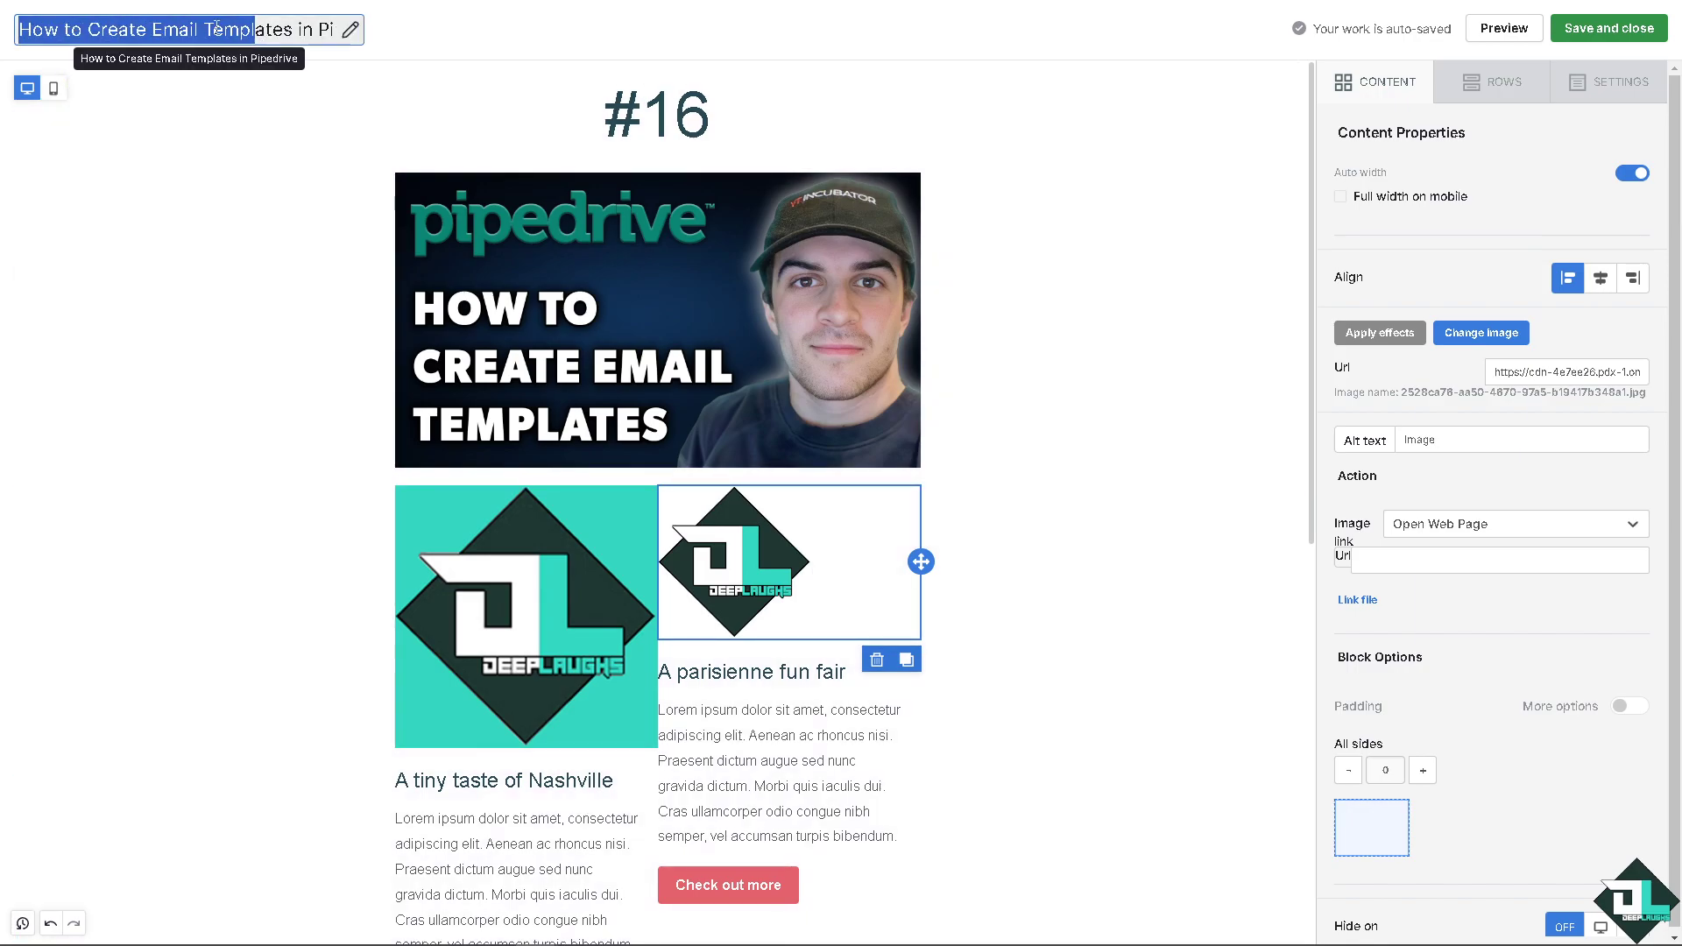
# Retitle the template 'DeepLaugh Template', then check it in Mobile view and return to Desktop
pyautogui.hotkey('ctrl', 'a')
pyautogui.press('BackSpace')
pyautogui.write('DeepLua')
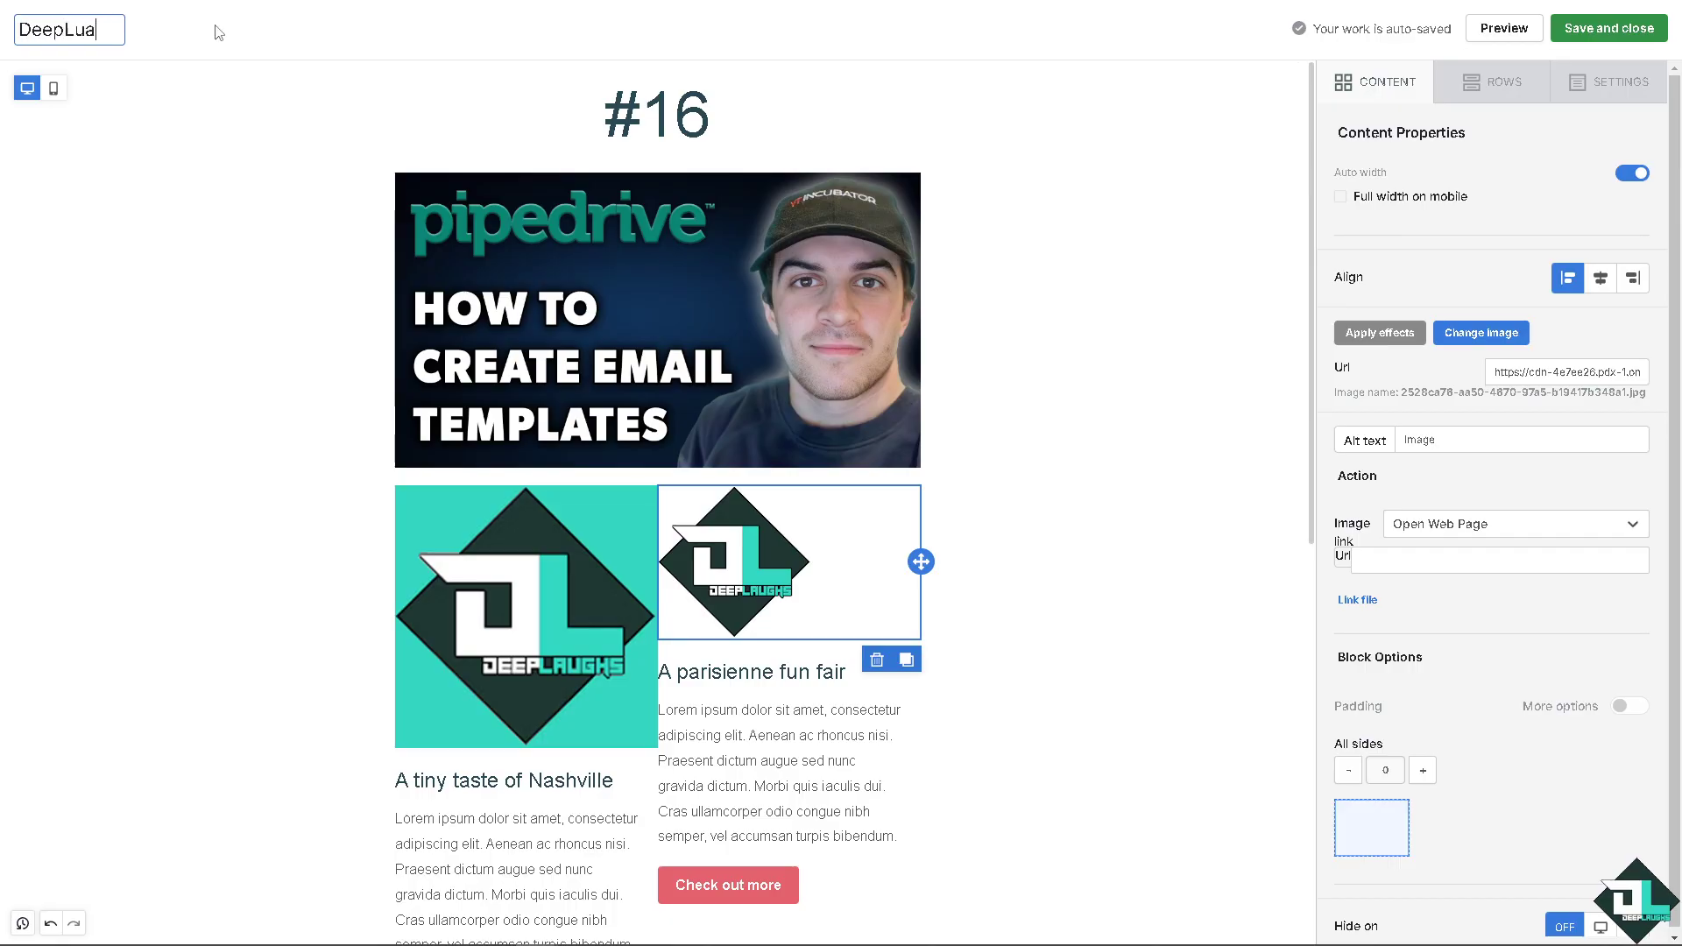
pyautogui.press('BackSpace')
pyautogui.press('BackSpace')
pyautogui.write('augh Template')
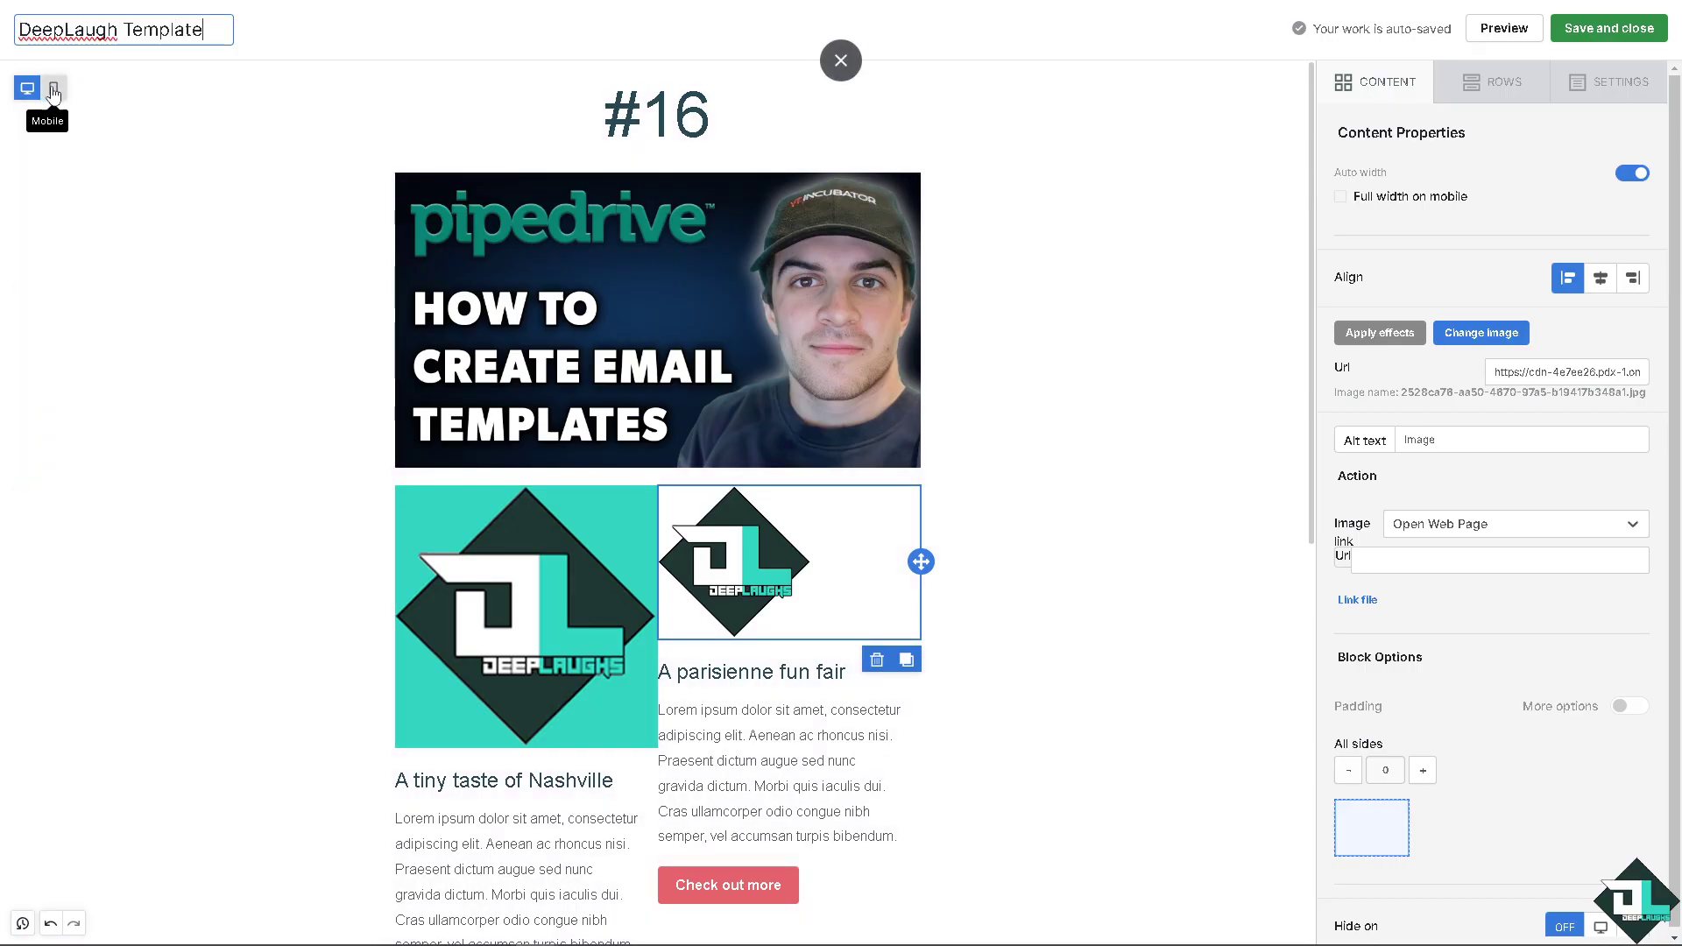
pyautogui.click(54, 96)
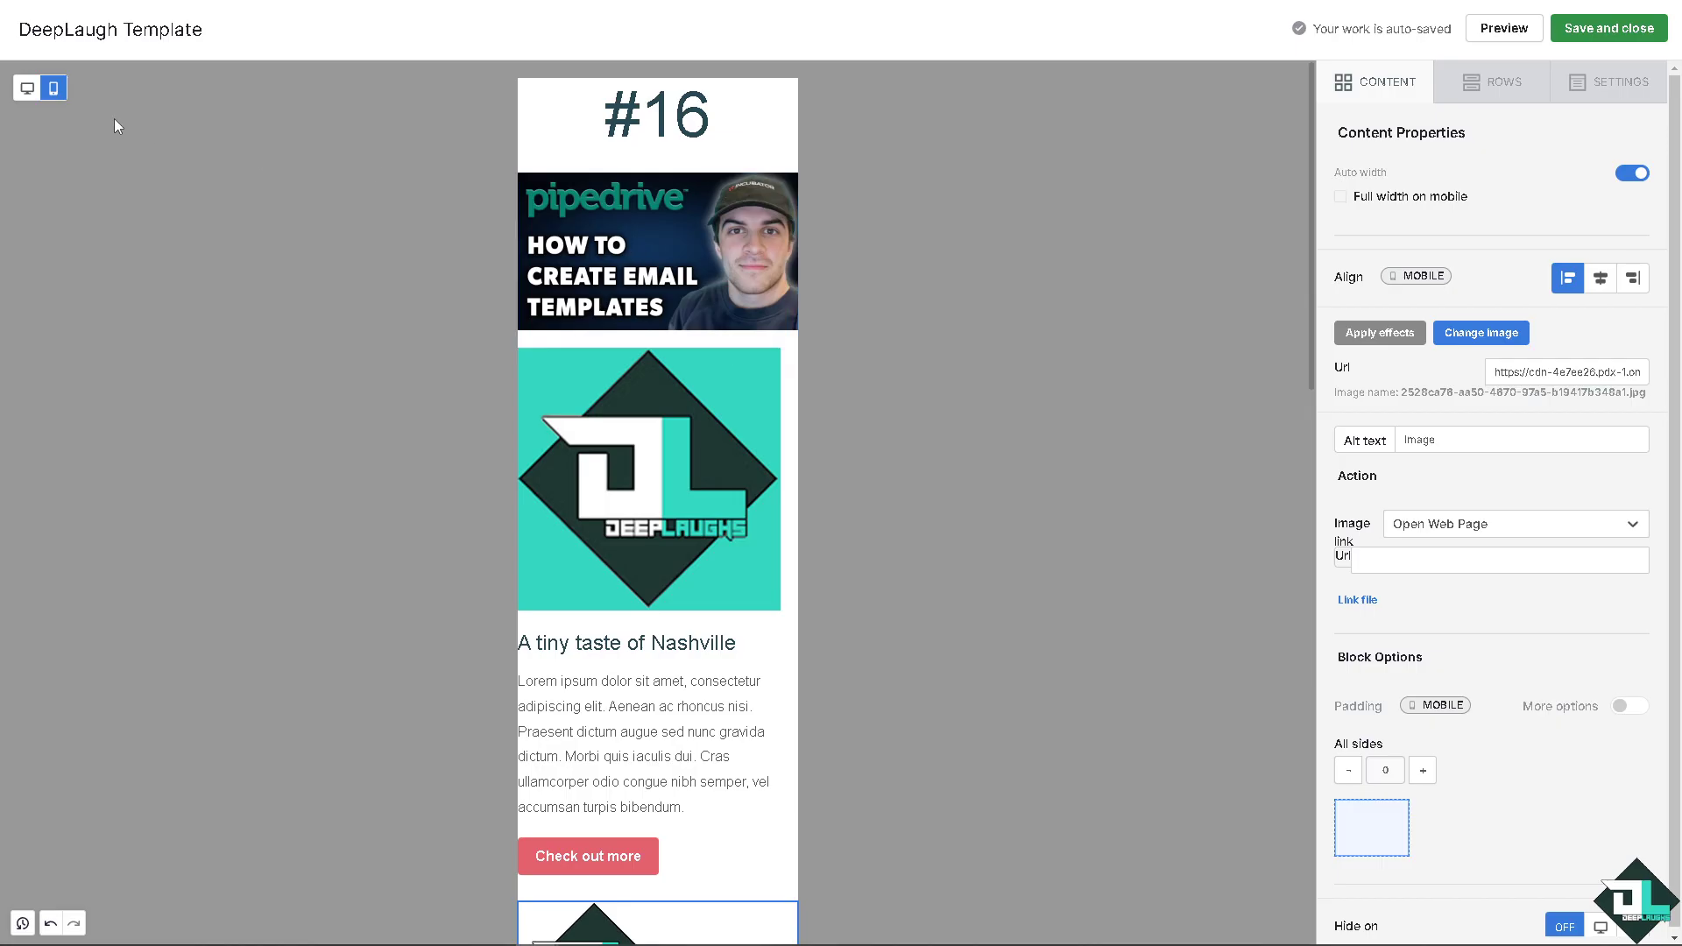
pyautogui.click(27, 87)
# Replace the paragraph under 'A parisienne fun fair' with the pasted video title
pyautogui.scroll(-3, 858, 655)
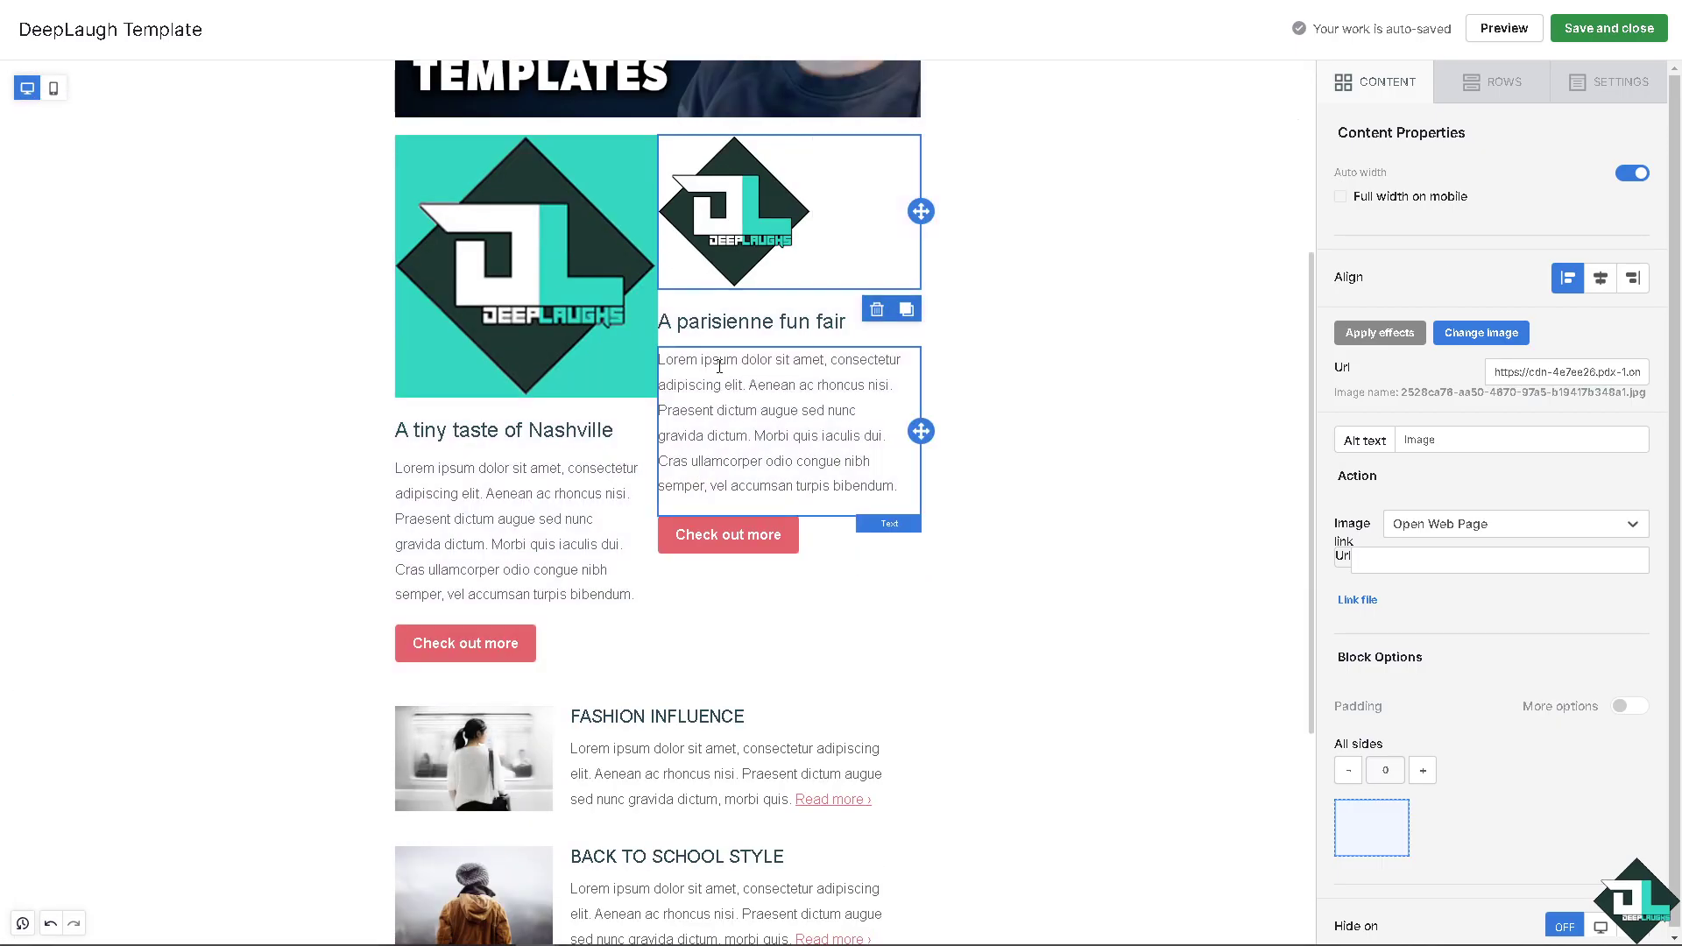
pyautogui.click(752, 379)
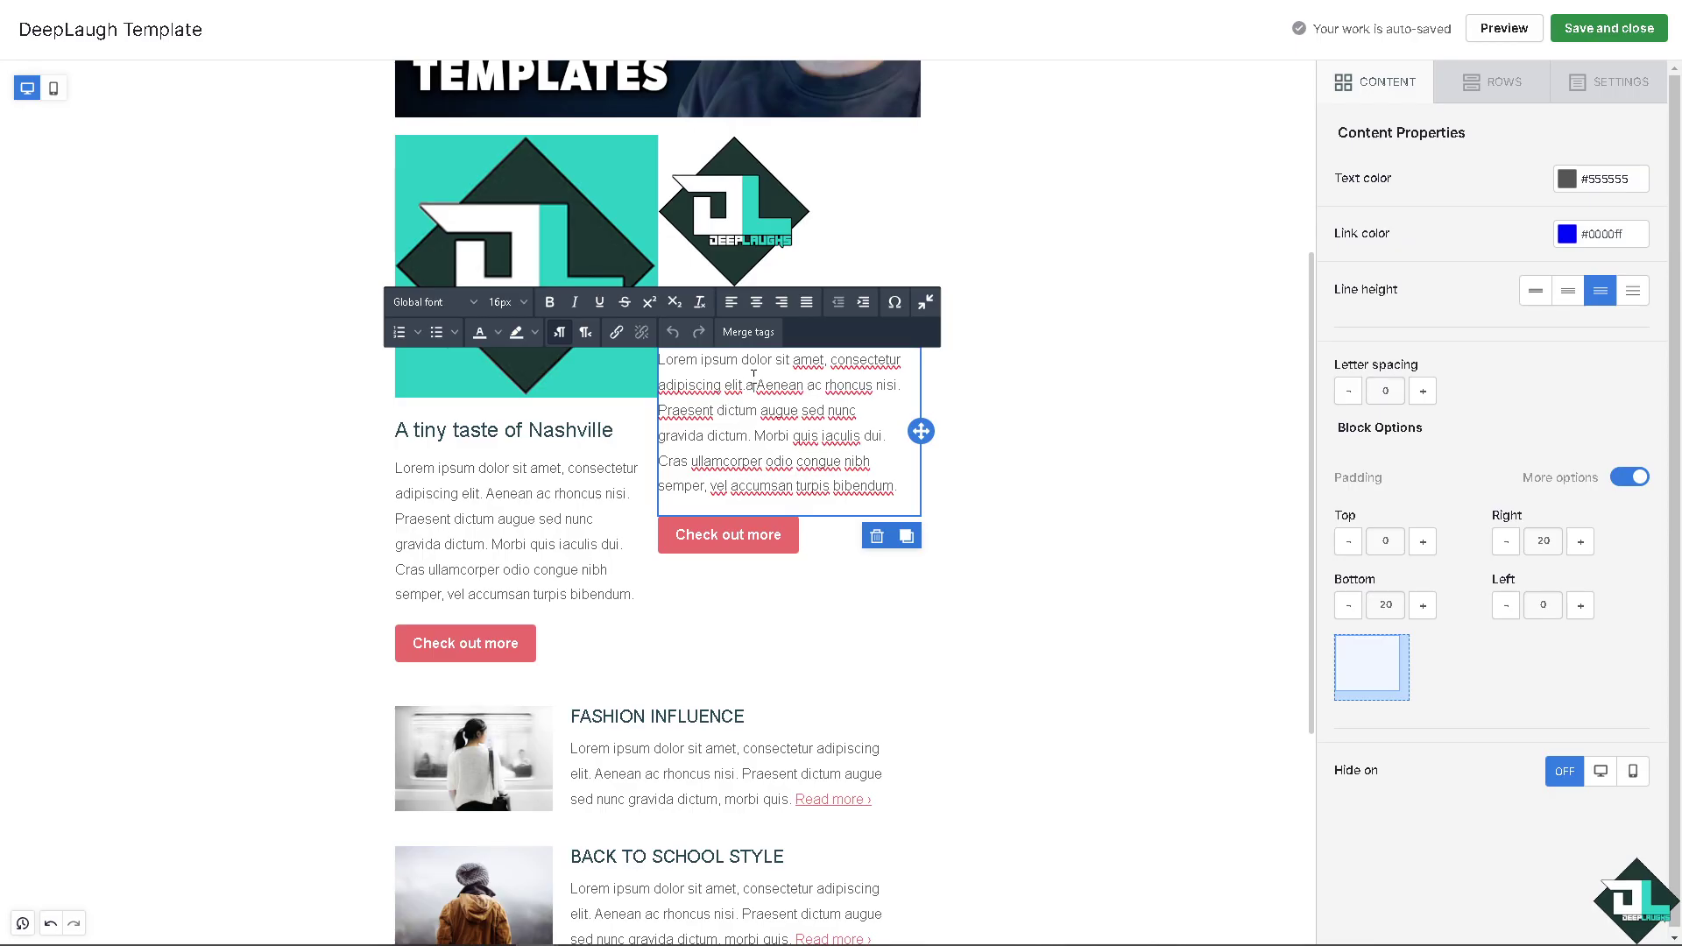
pyautogui.hotkey('ctrl', 'a')
pyautogui.write('How to Create Email Templates in Pipedrive')
# Replace the Nashville Lorem paragraph with the guides and tutorials description in Arial font
pyautogui.click(509, 475)
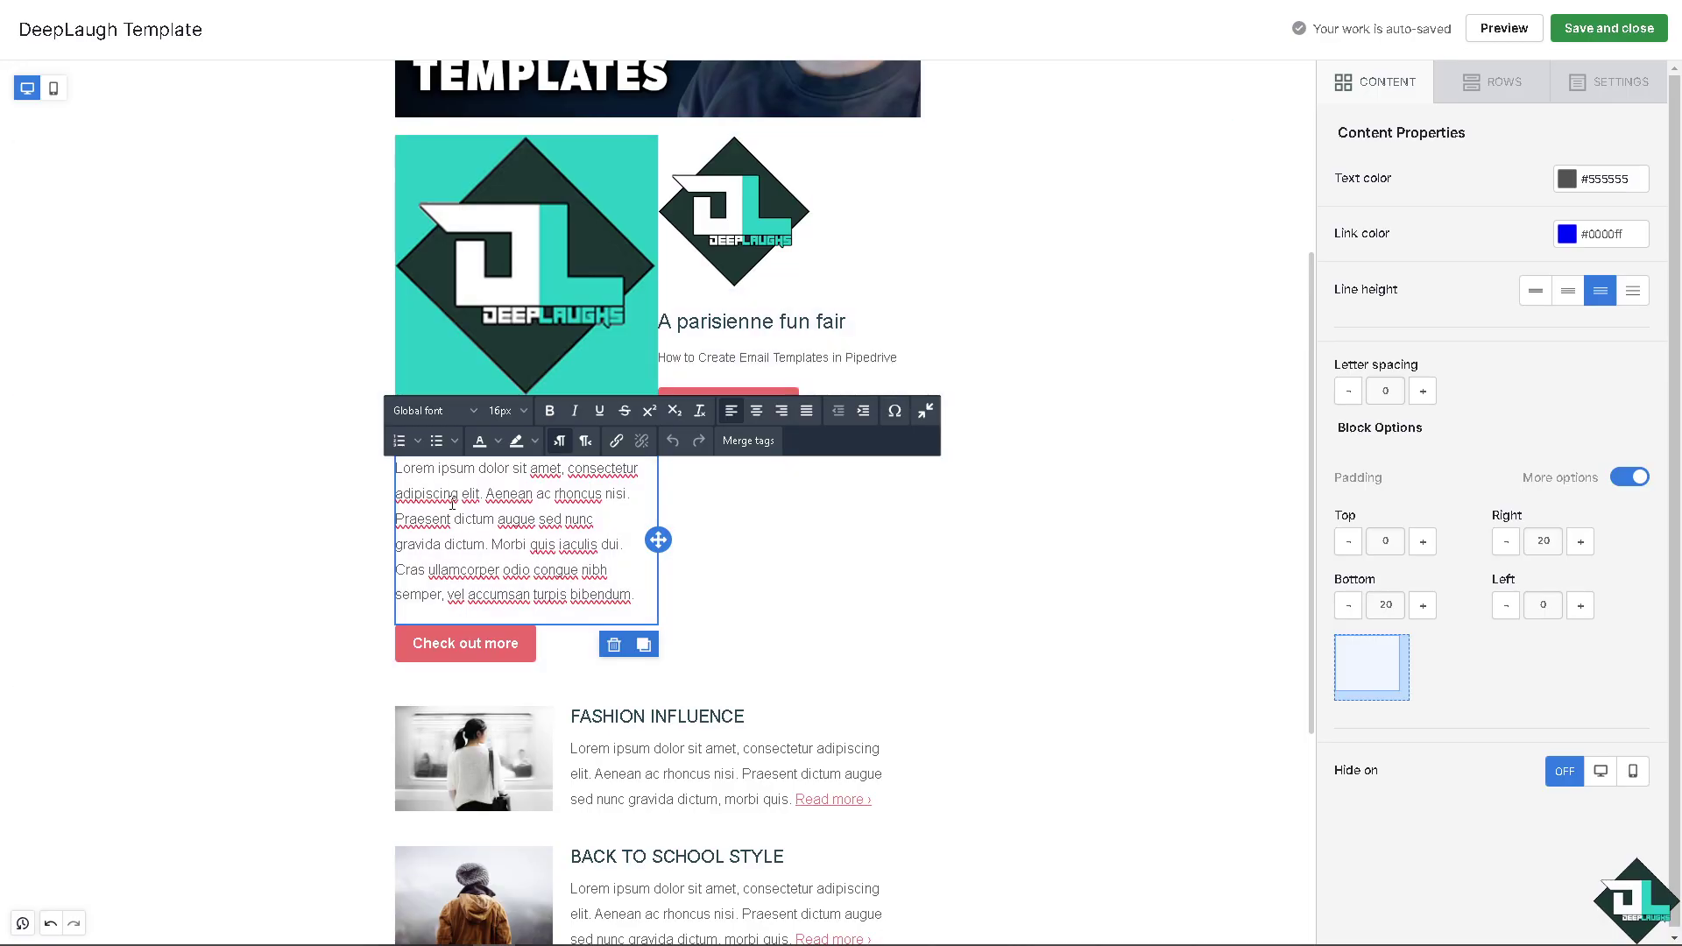
pyautogui.hotkey('ctrl', 'a')
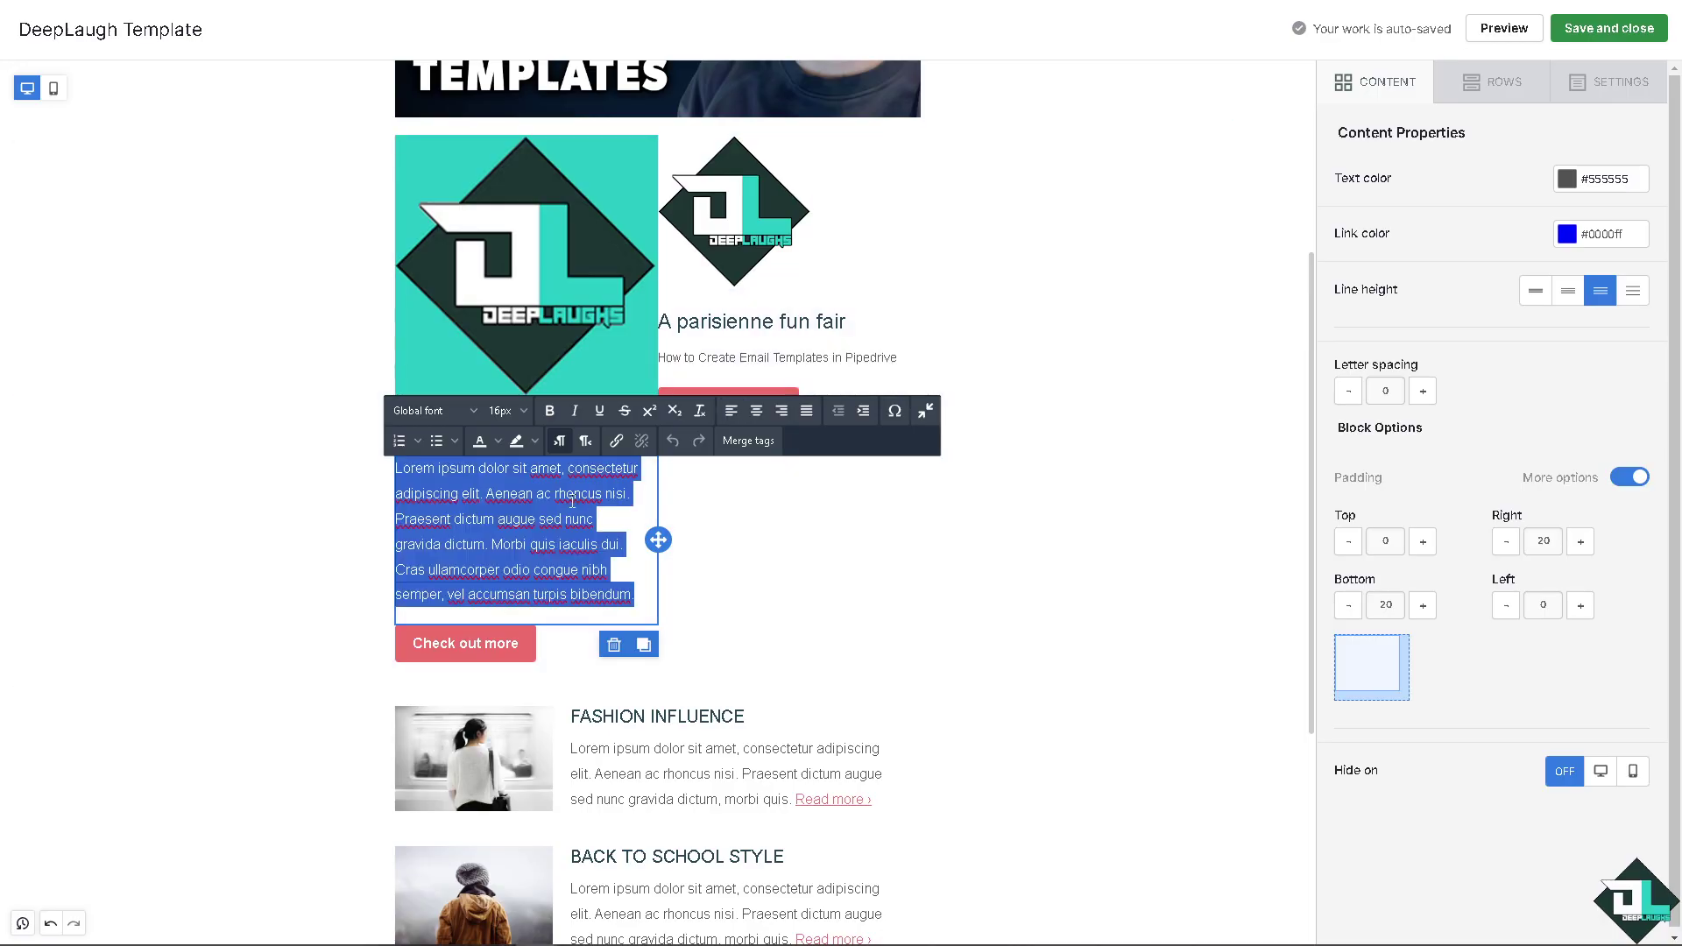
pyautogui.write('We create easy to follow guides, tutorials and walkthroughs to help you solve your problems quickly.')
pyautogui.moveTo(584, 514); pyautogui.dragTo(382, 466)
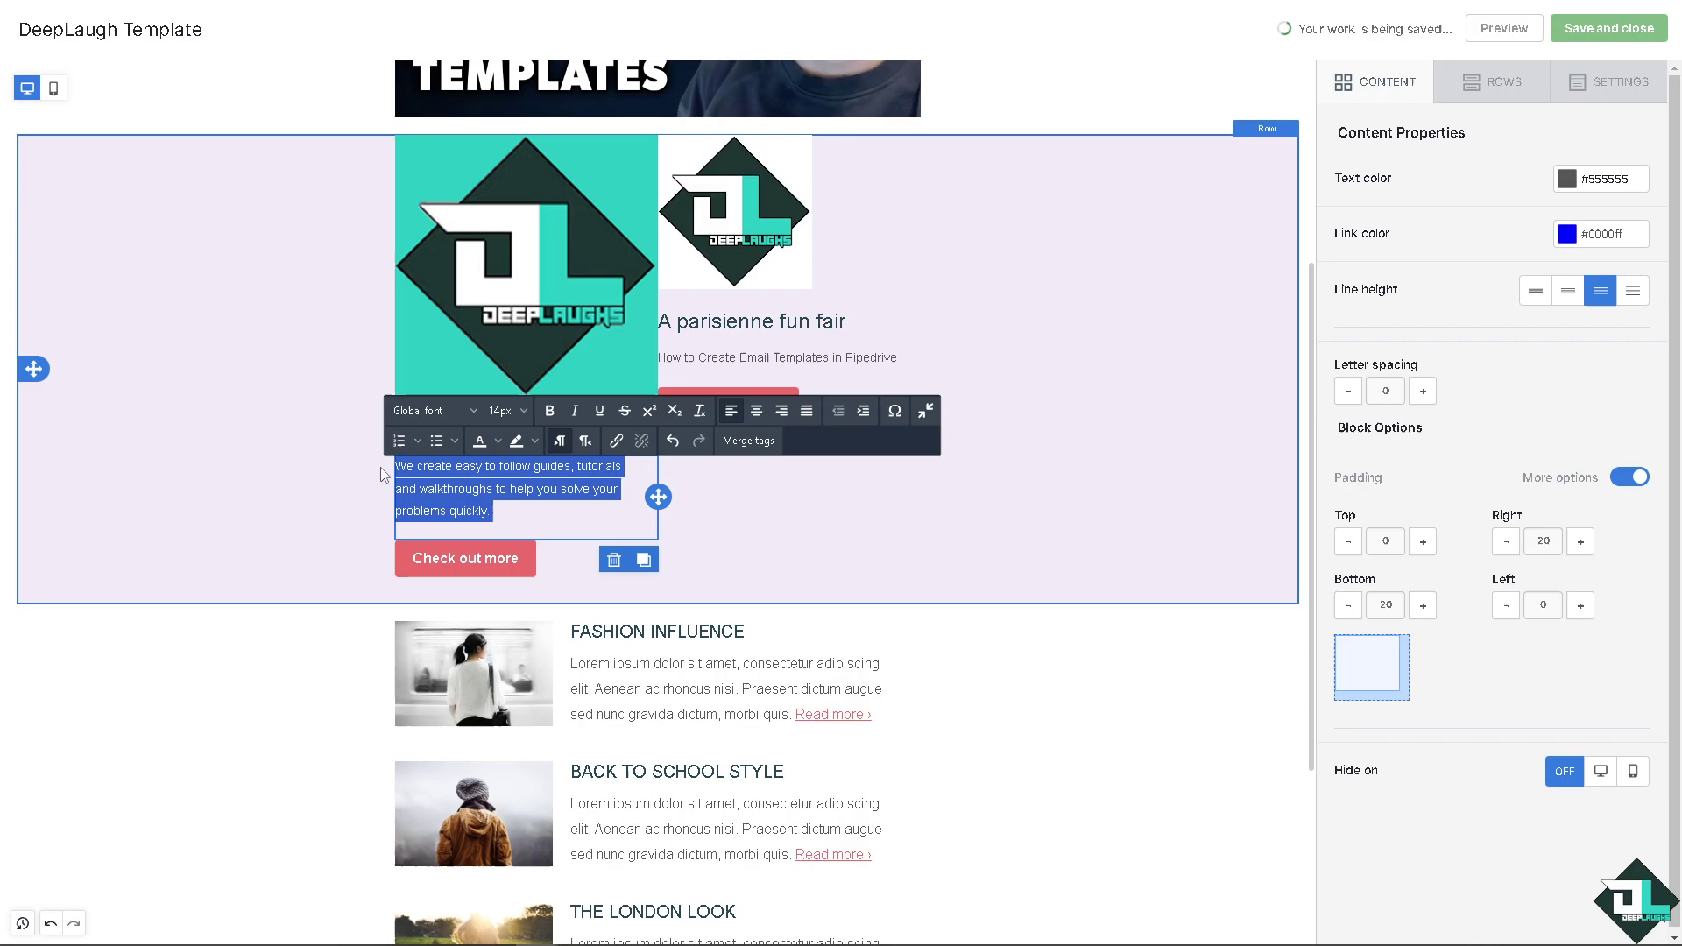
pyautogui.click(434, 411)
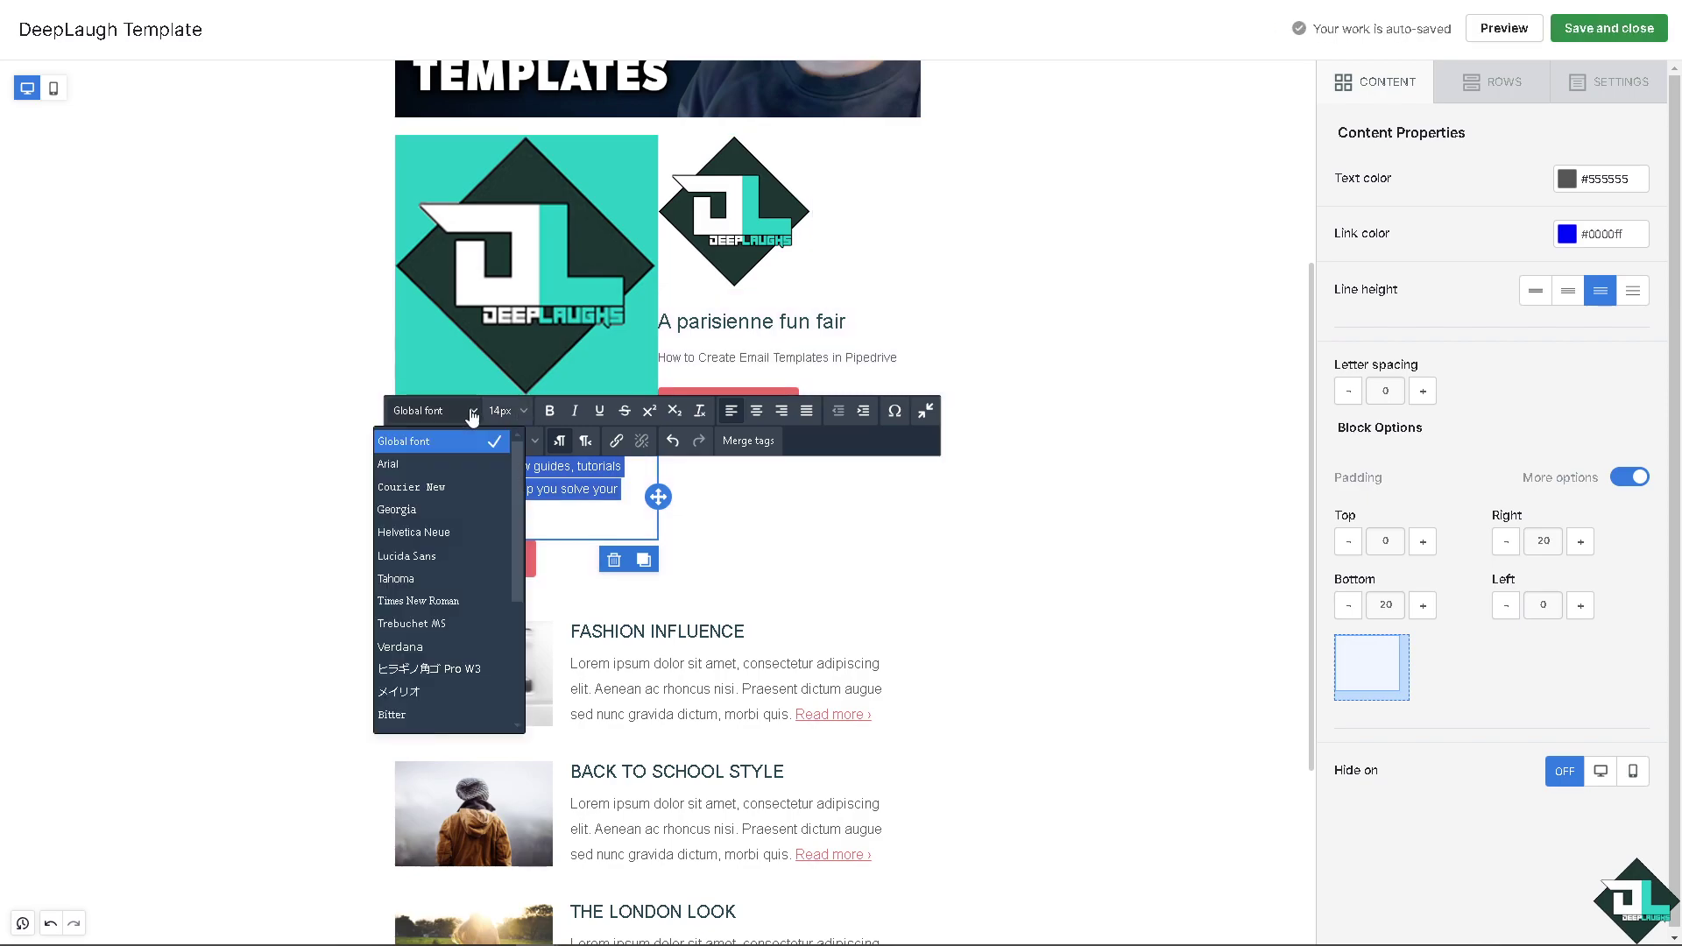
pyautogui.click(426, 466)
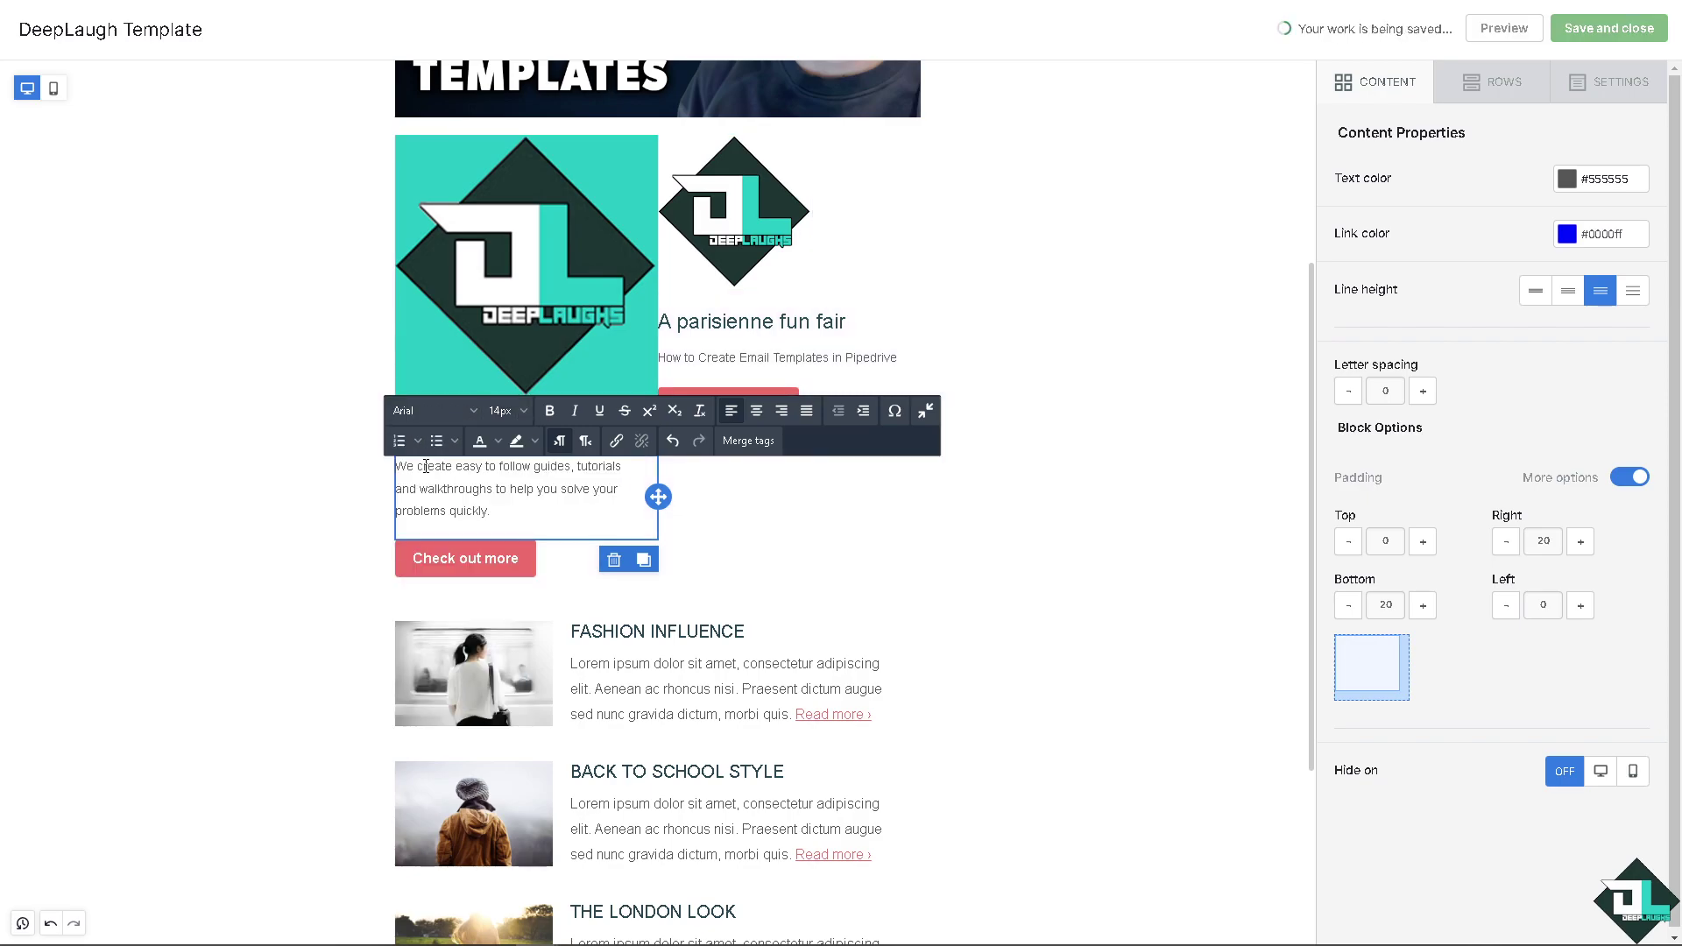
# Make the video title text bold and underlined
pyautogui.click(771, 358)
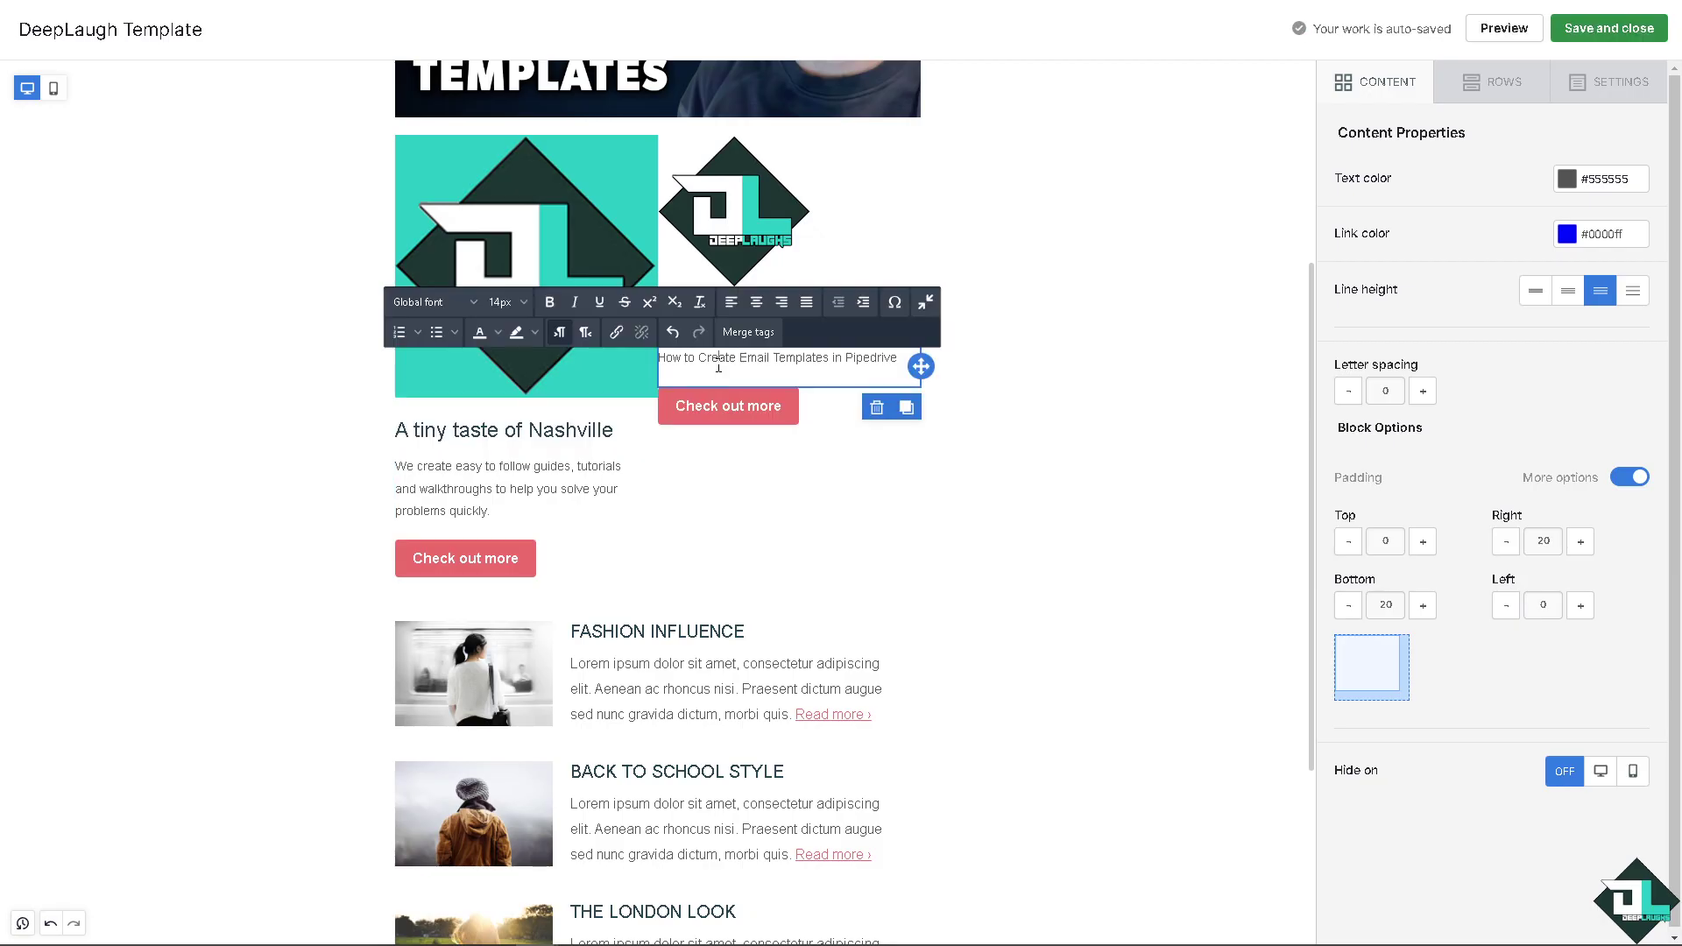
pyautogui.moveTo(895, 358); pyautogui.dragTo(541, 313)
pyautogui.click(550, 303)
pyautogui.click(599, 303)
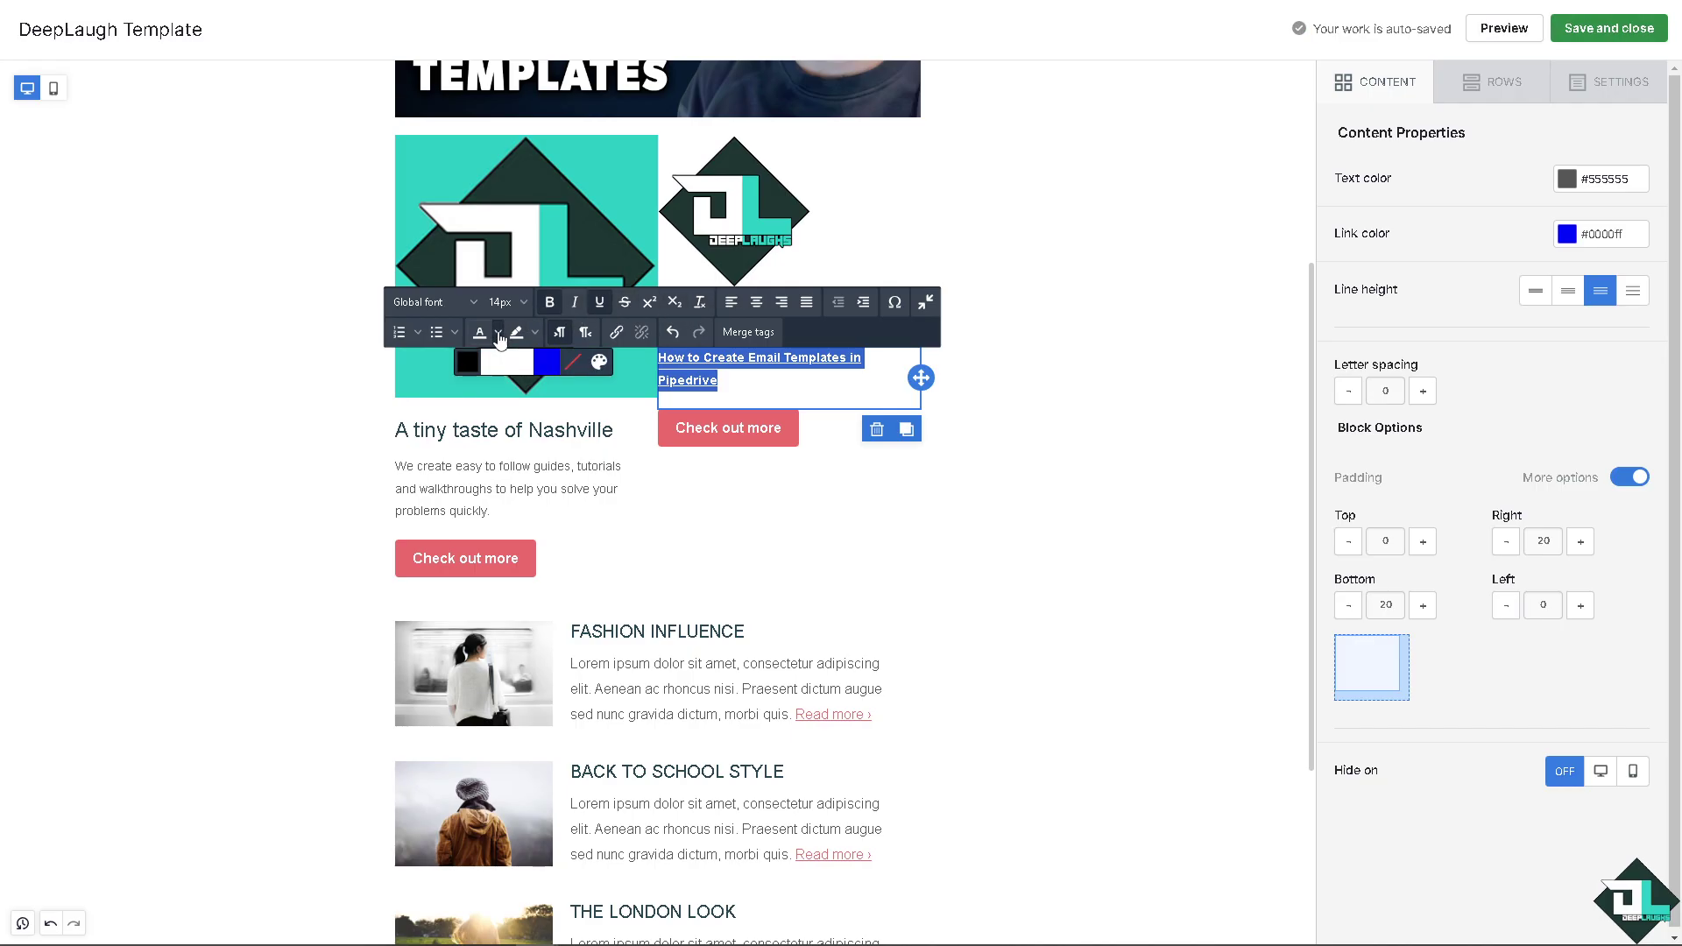
pyautogui.click(750, 375)
pyautogui.hotkey('ctrl', 'a')
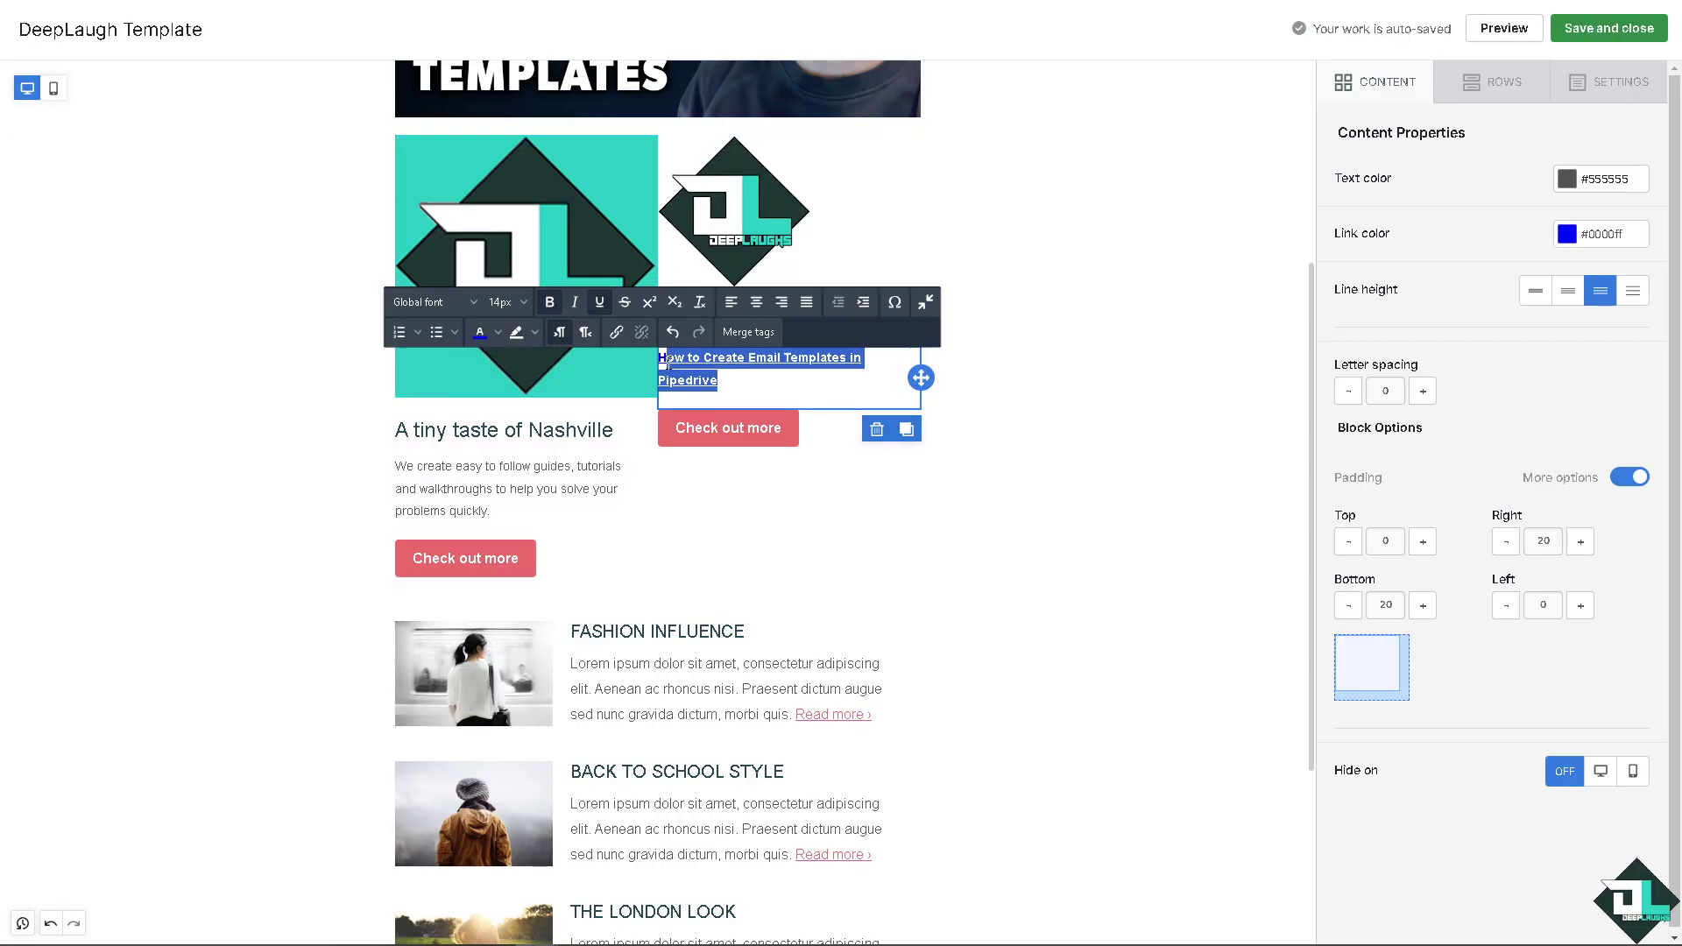
# Rename the 'A tiny taste of Nashville' heading to DeepLaughs and bold its description paragraph
pyautogui.click(517, 430)
pyautogui.hotkey('ctrl', 'a')
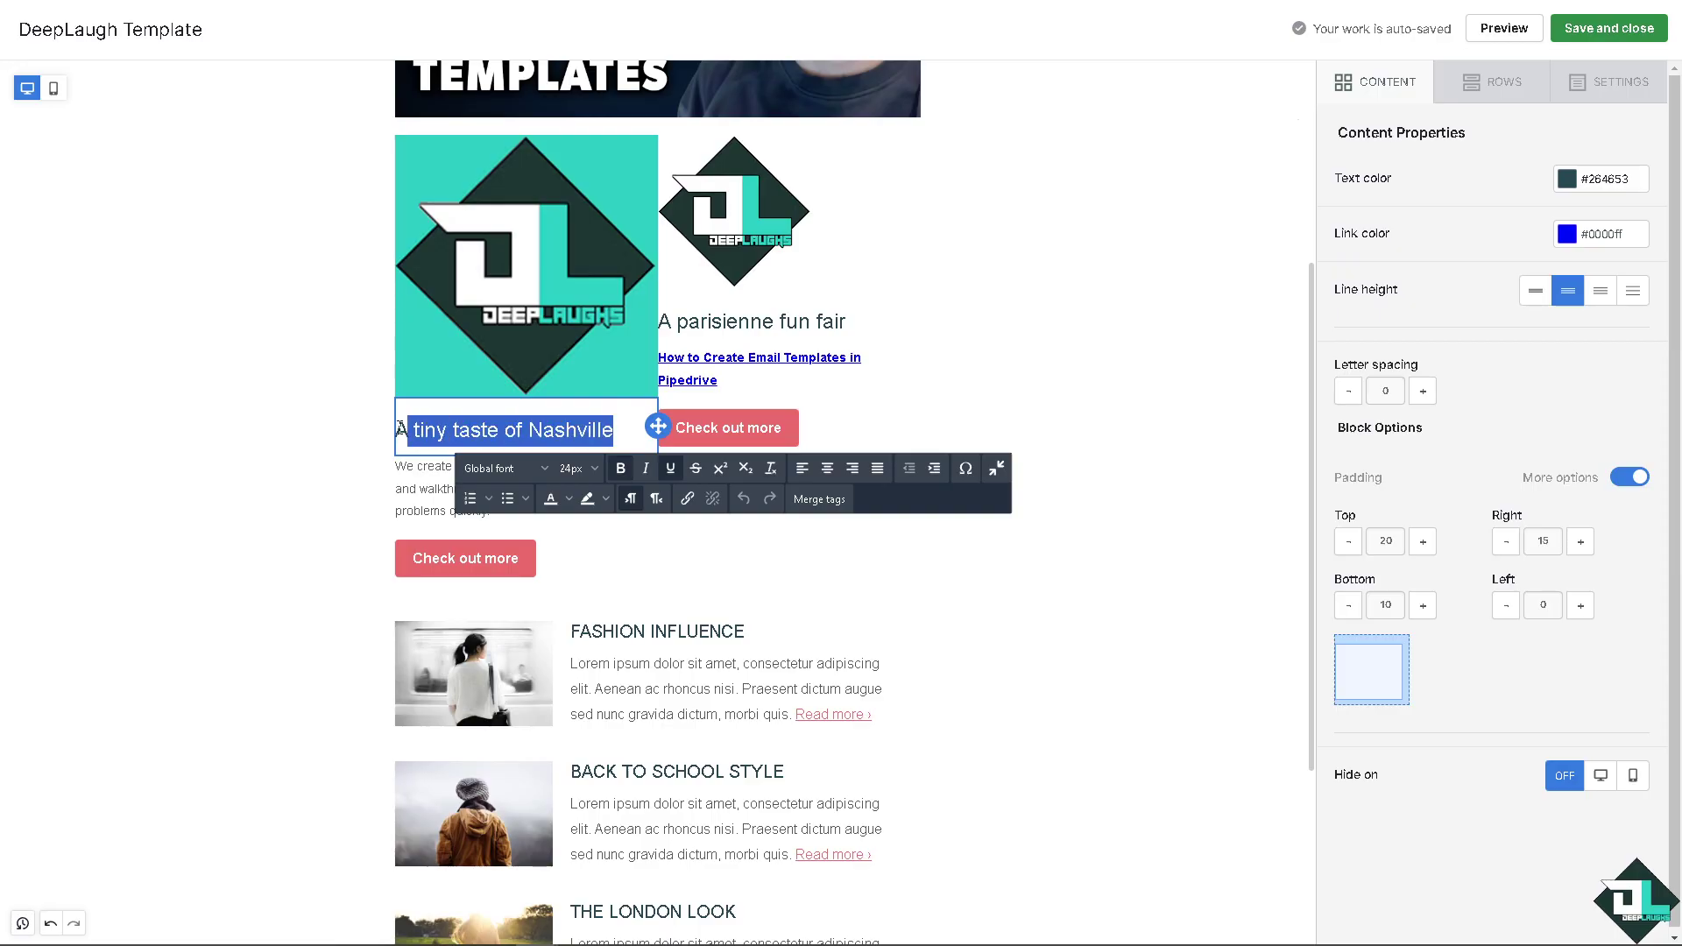
pyautogui.write('DeepLaughs')
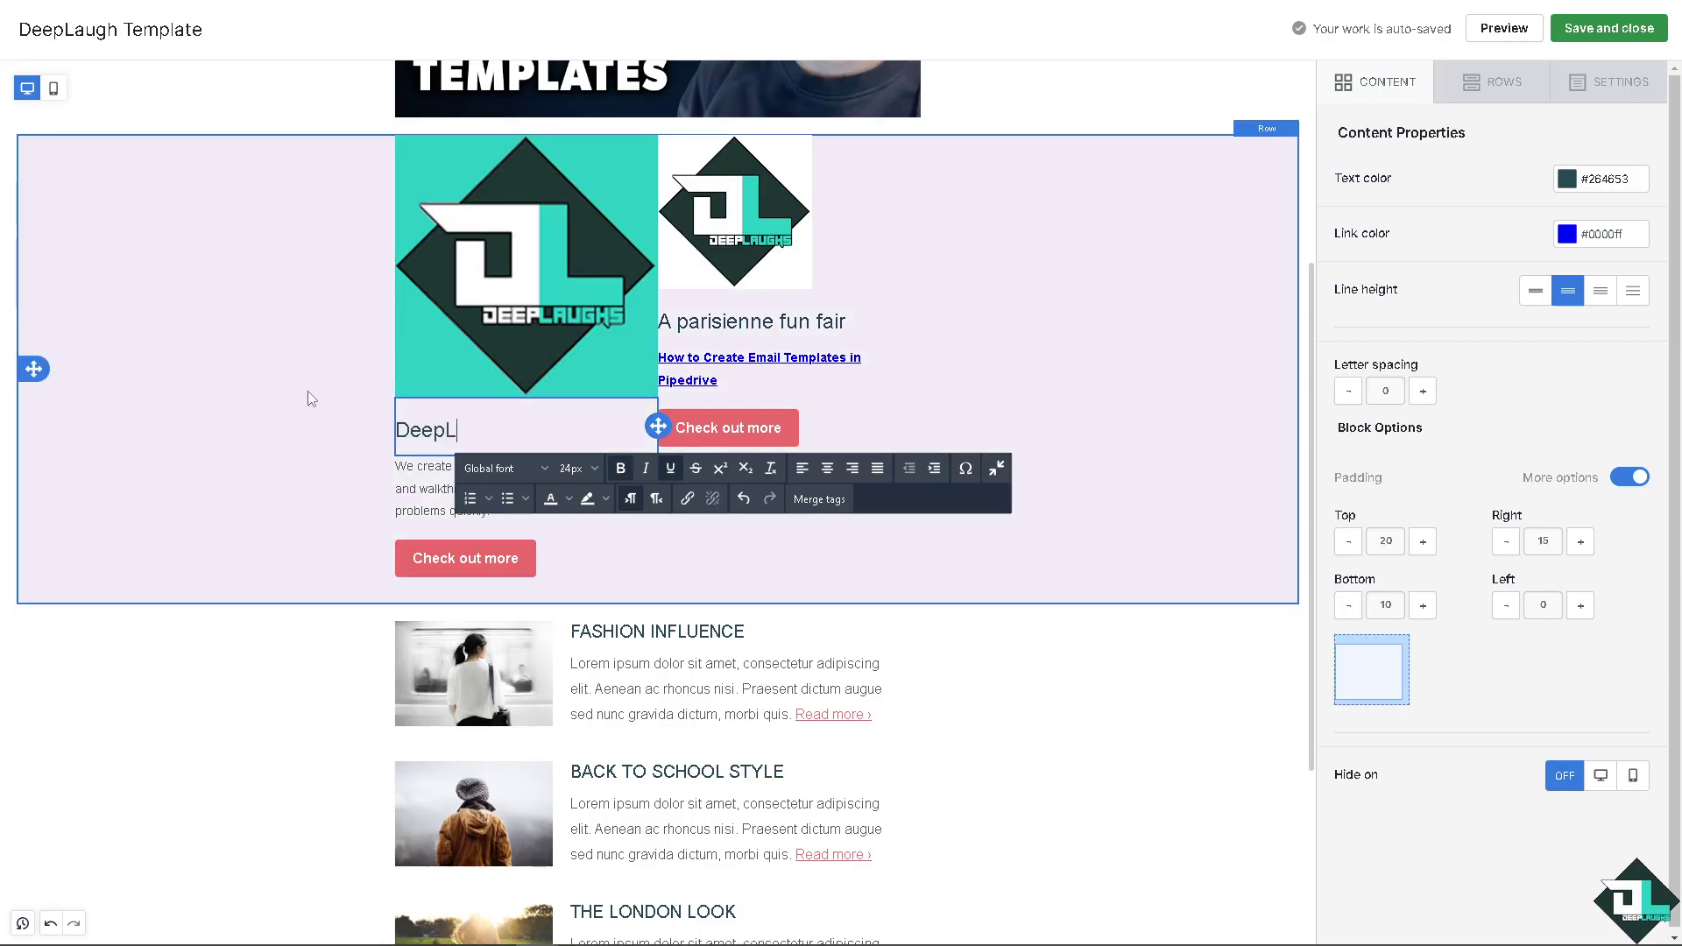
pyautogui.click(491, 515)
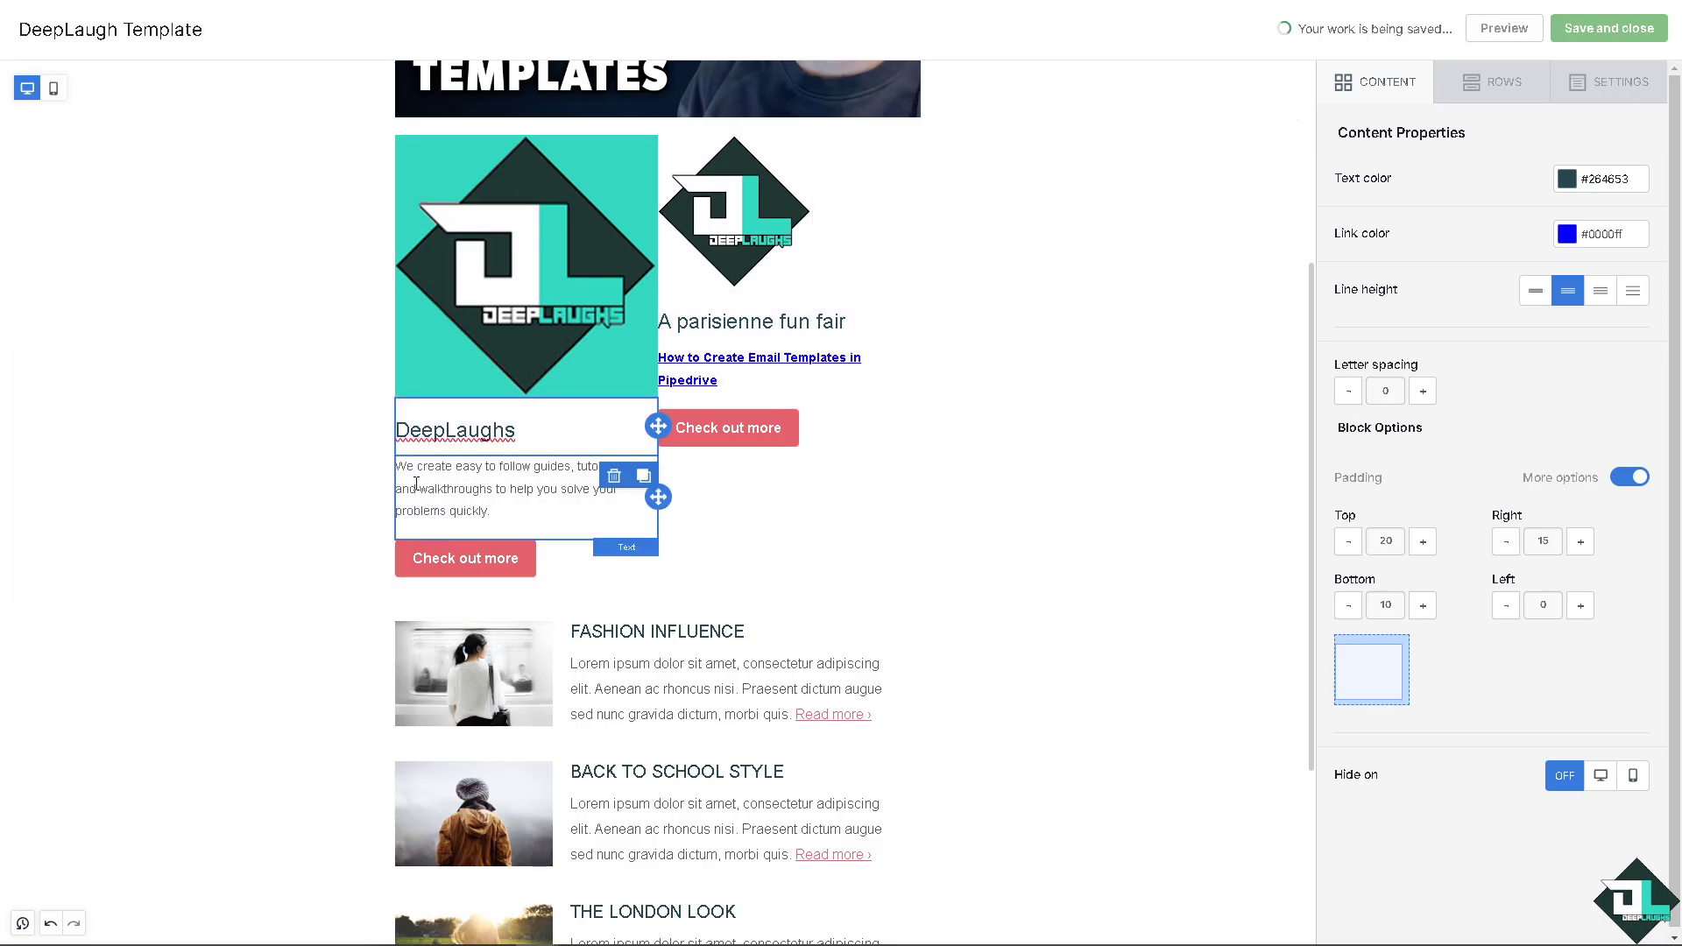
pyautogui.hotkey('ctrl', 'a')
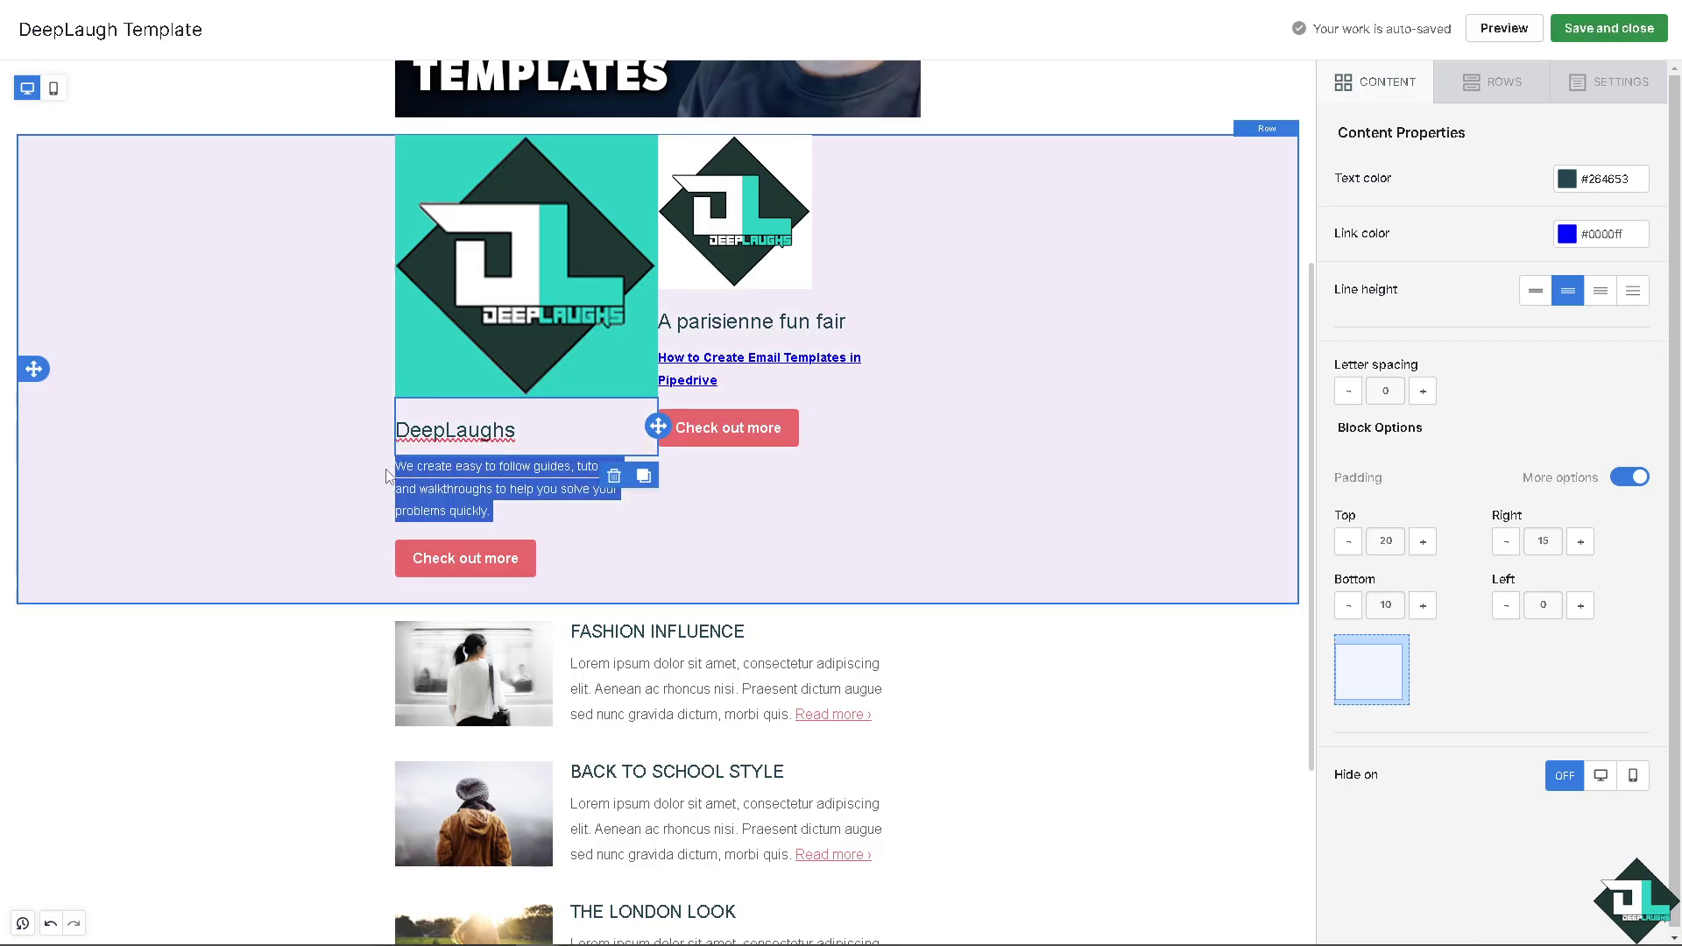
pyautogui.hotkey('ctrl', 'b')
# Delete the FASHION INFLUENCE article row so BACK TO SCHOOL STYLE follows the DeepLaughs columns
pyautogui.click(893, 527)
pyautogui.scroll(-2, 893, 528)
pyautogui.scroll(1, 821, 537)
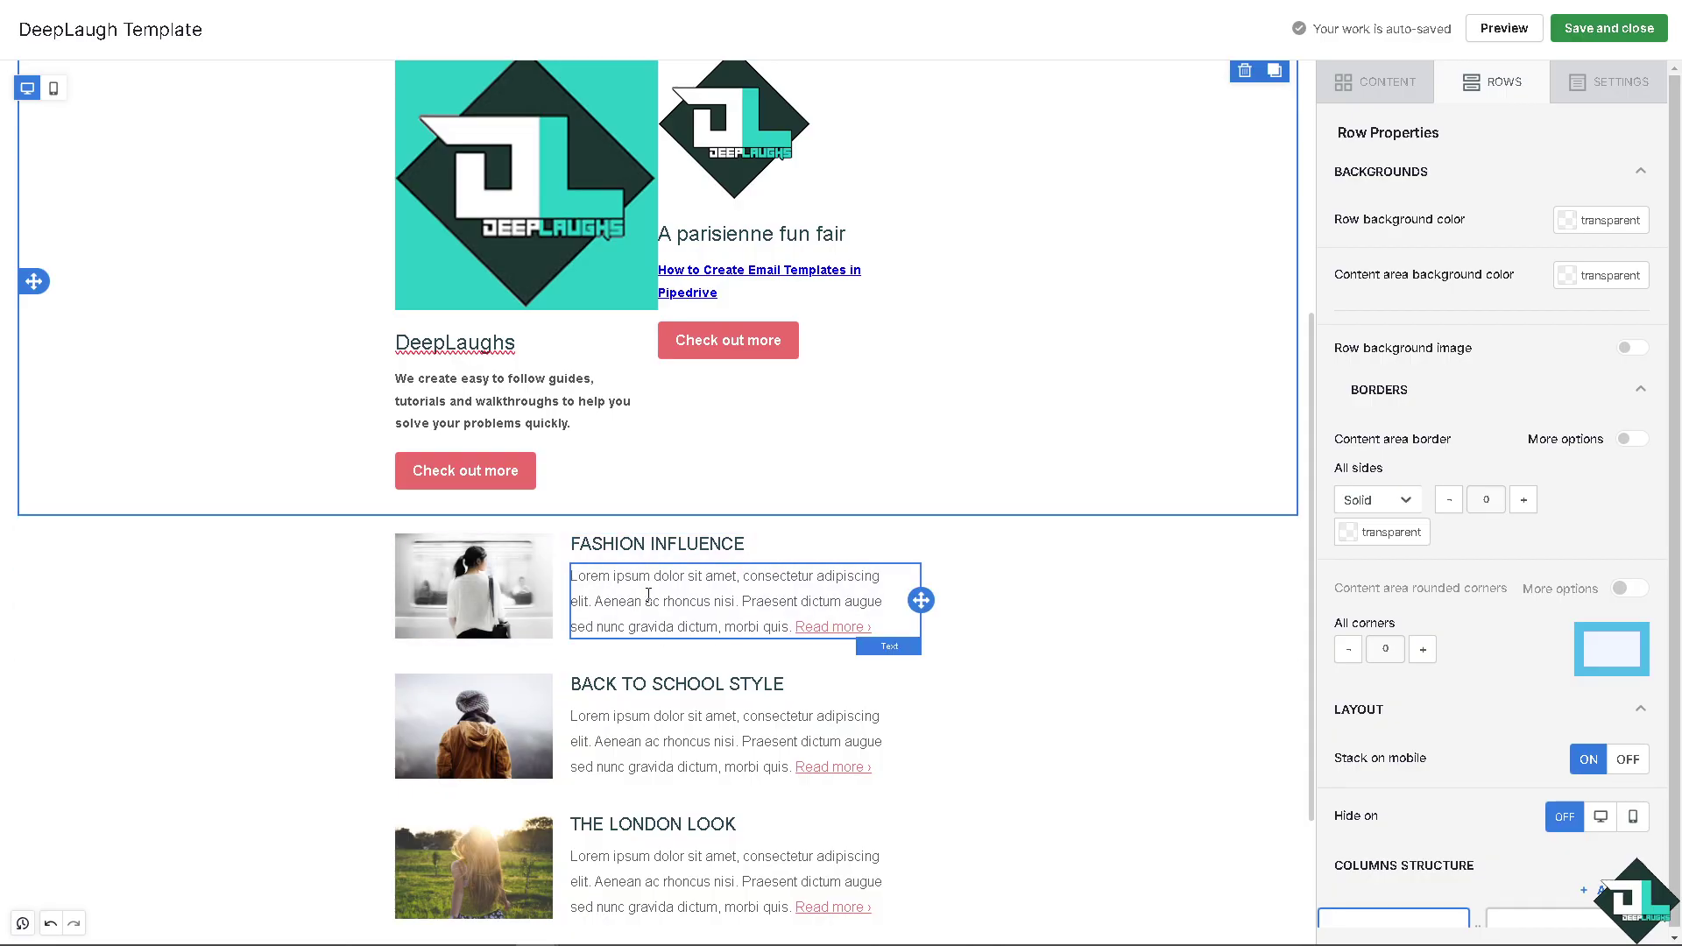
pyautogui.rightClick(698, 594)
pyautogui.press('Escape')
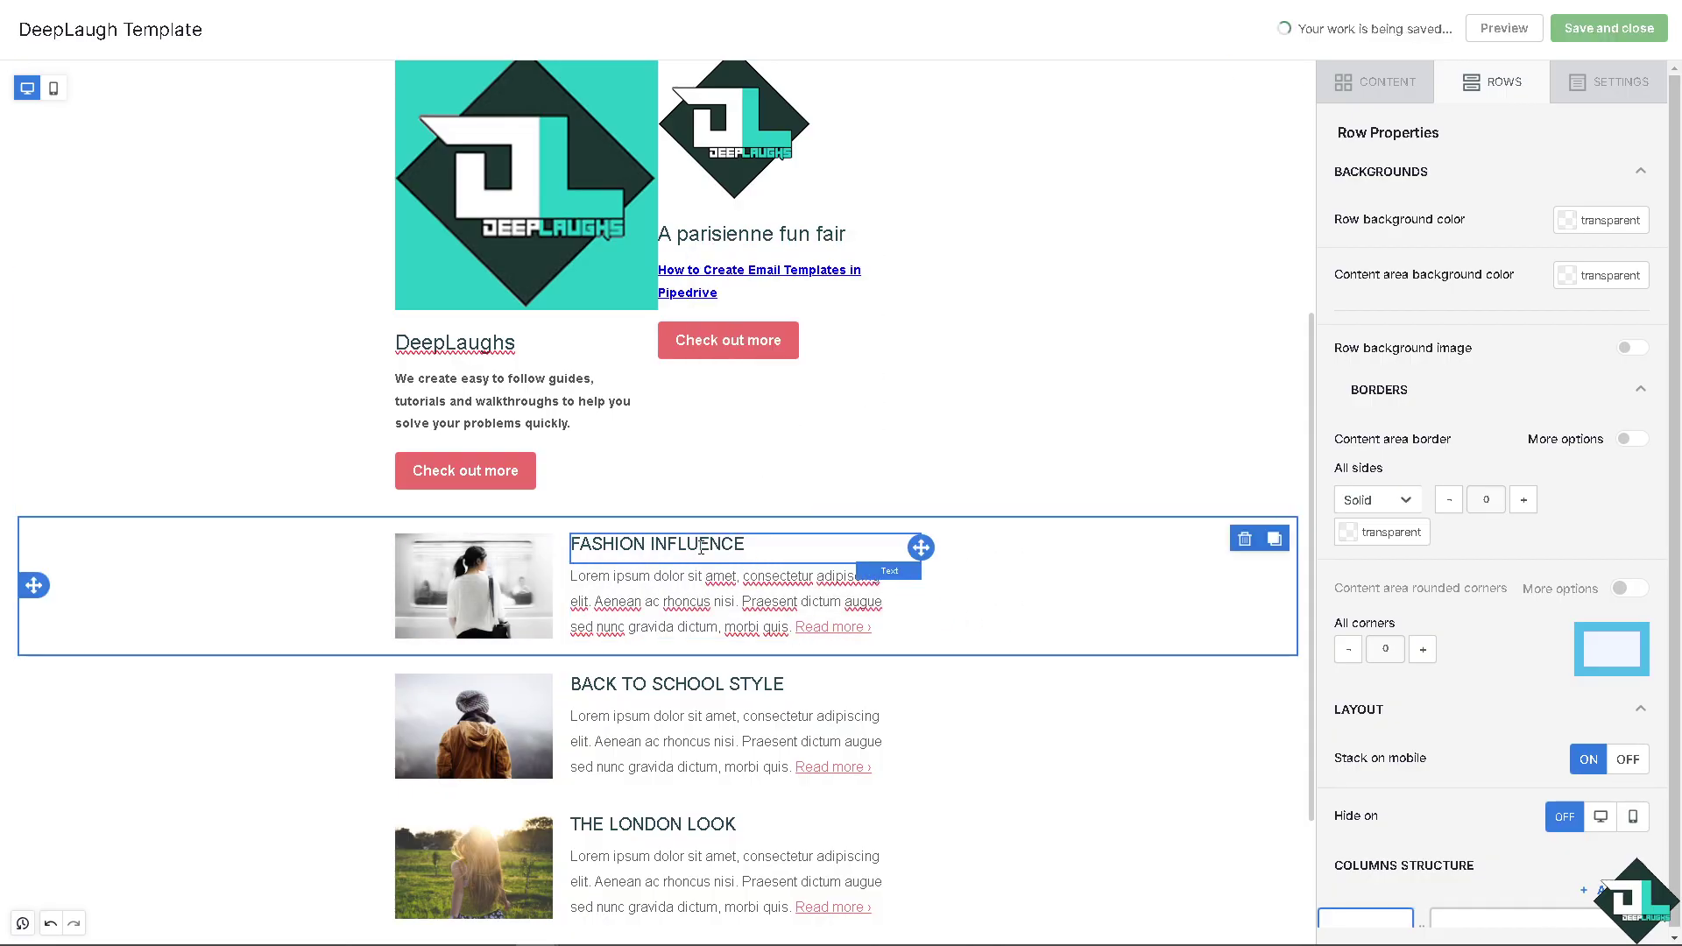
pyautogui.click(1243, 540)
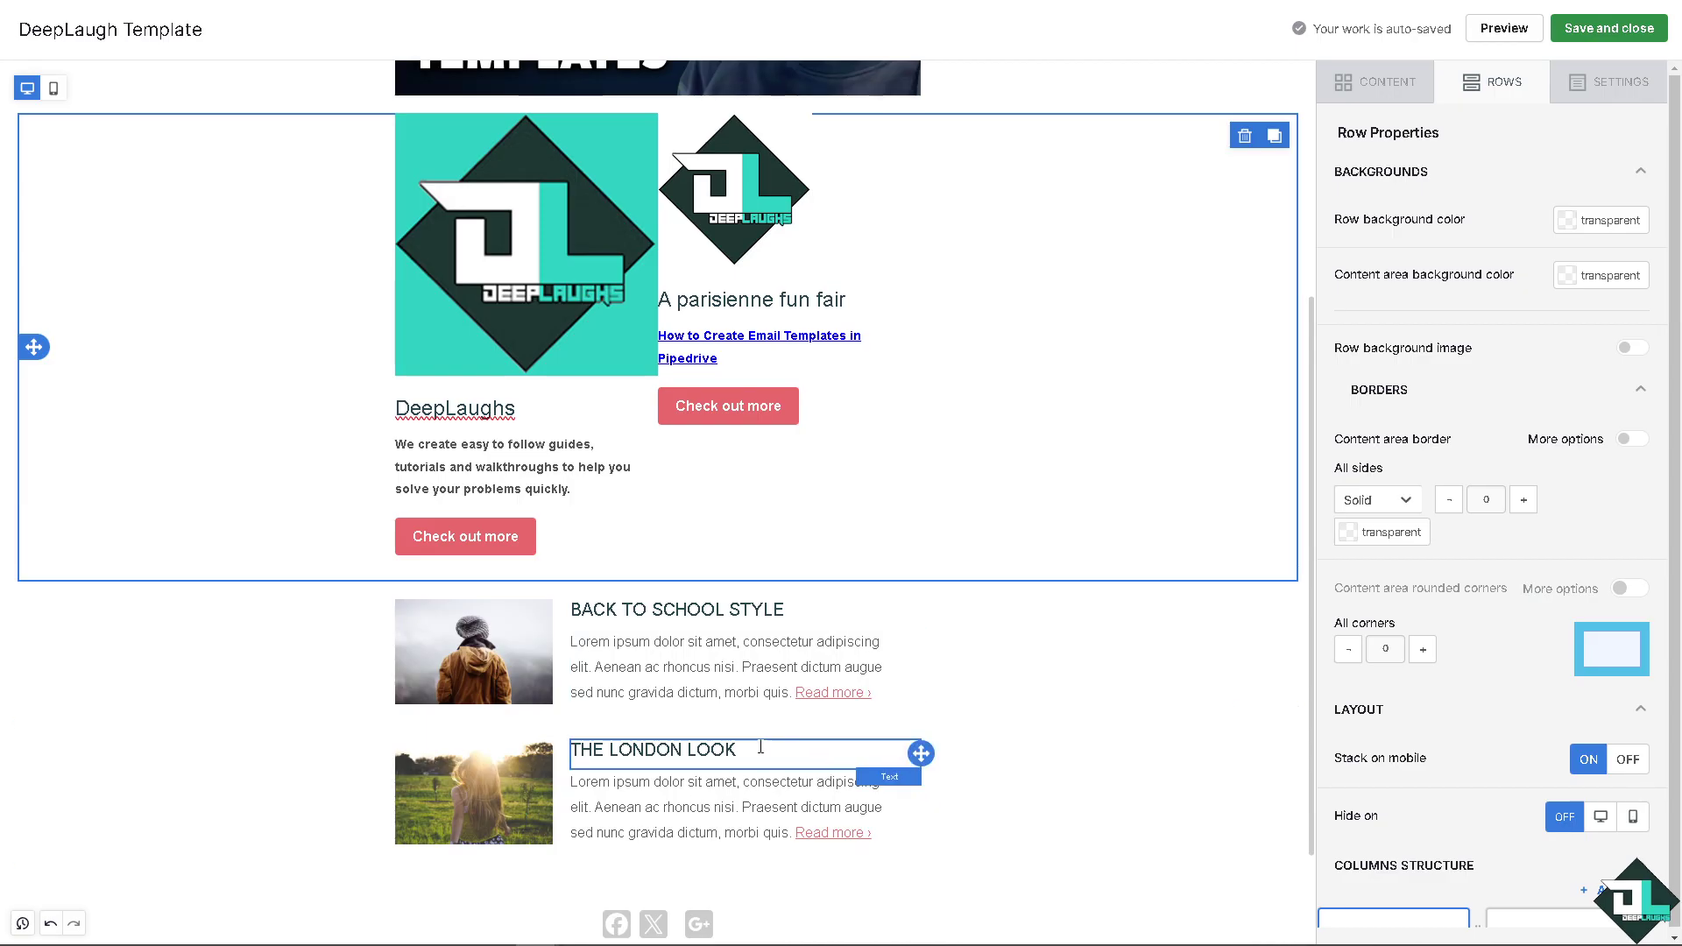
pyautogui.click(465, 536)
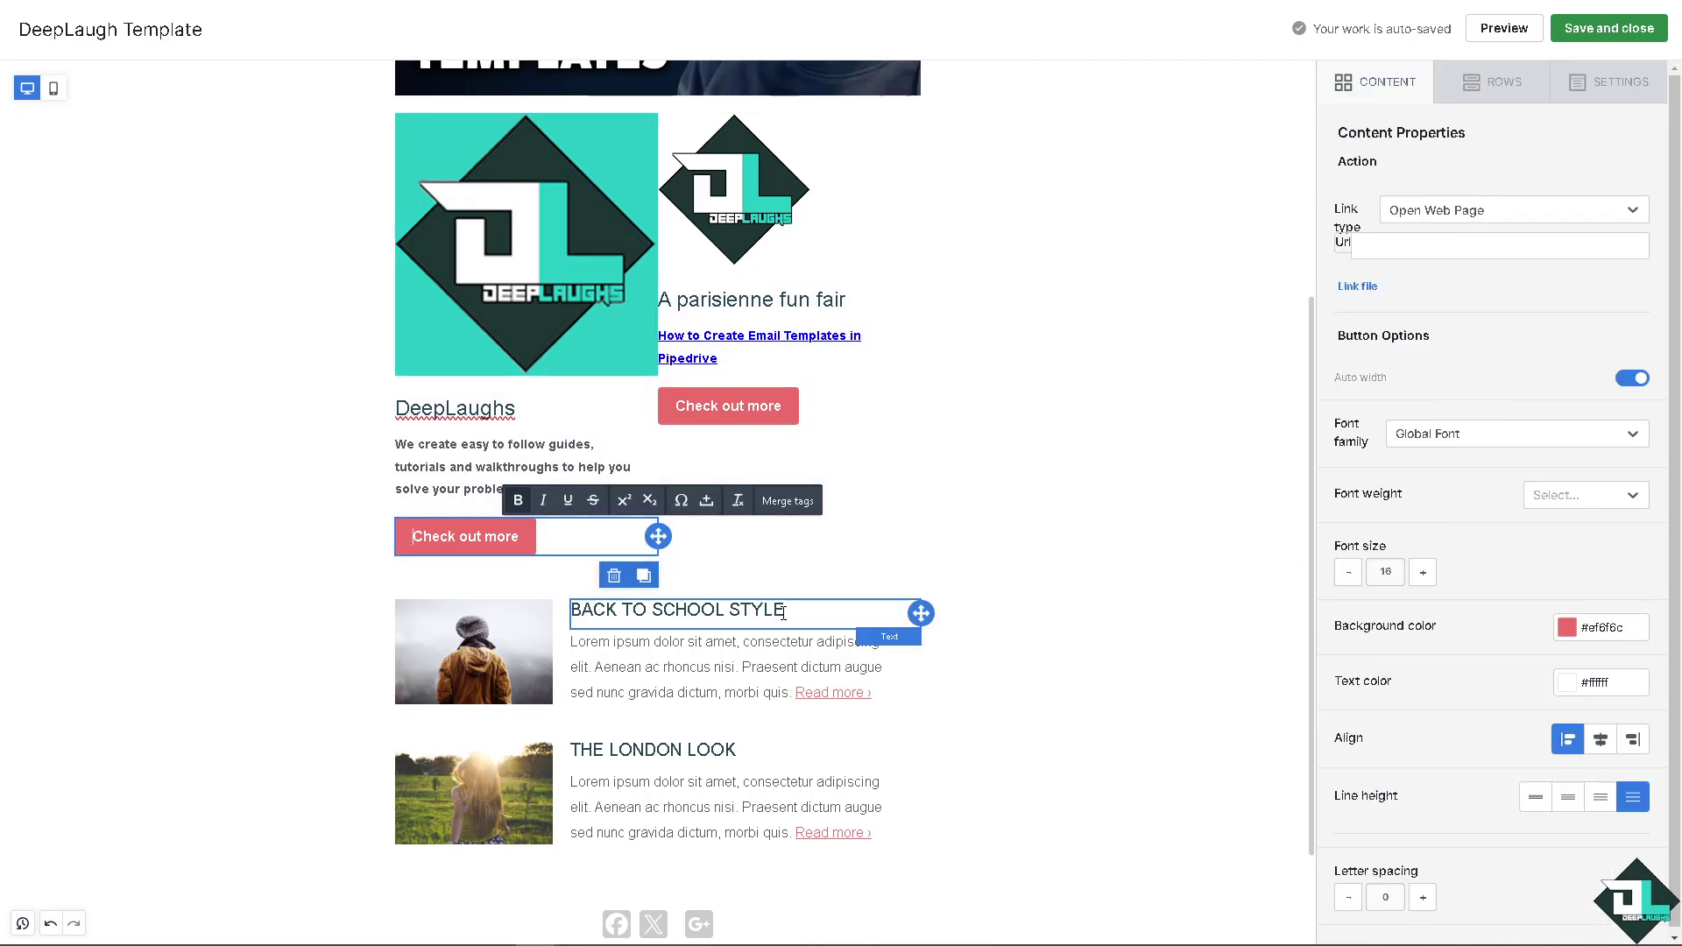
pyautogui.click(781, 641)
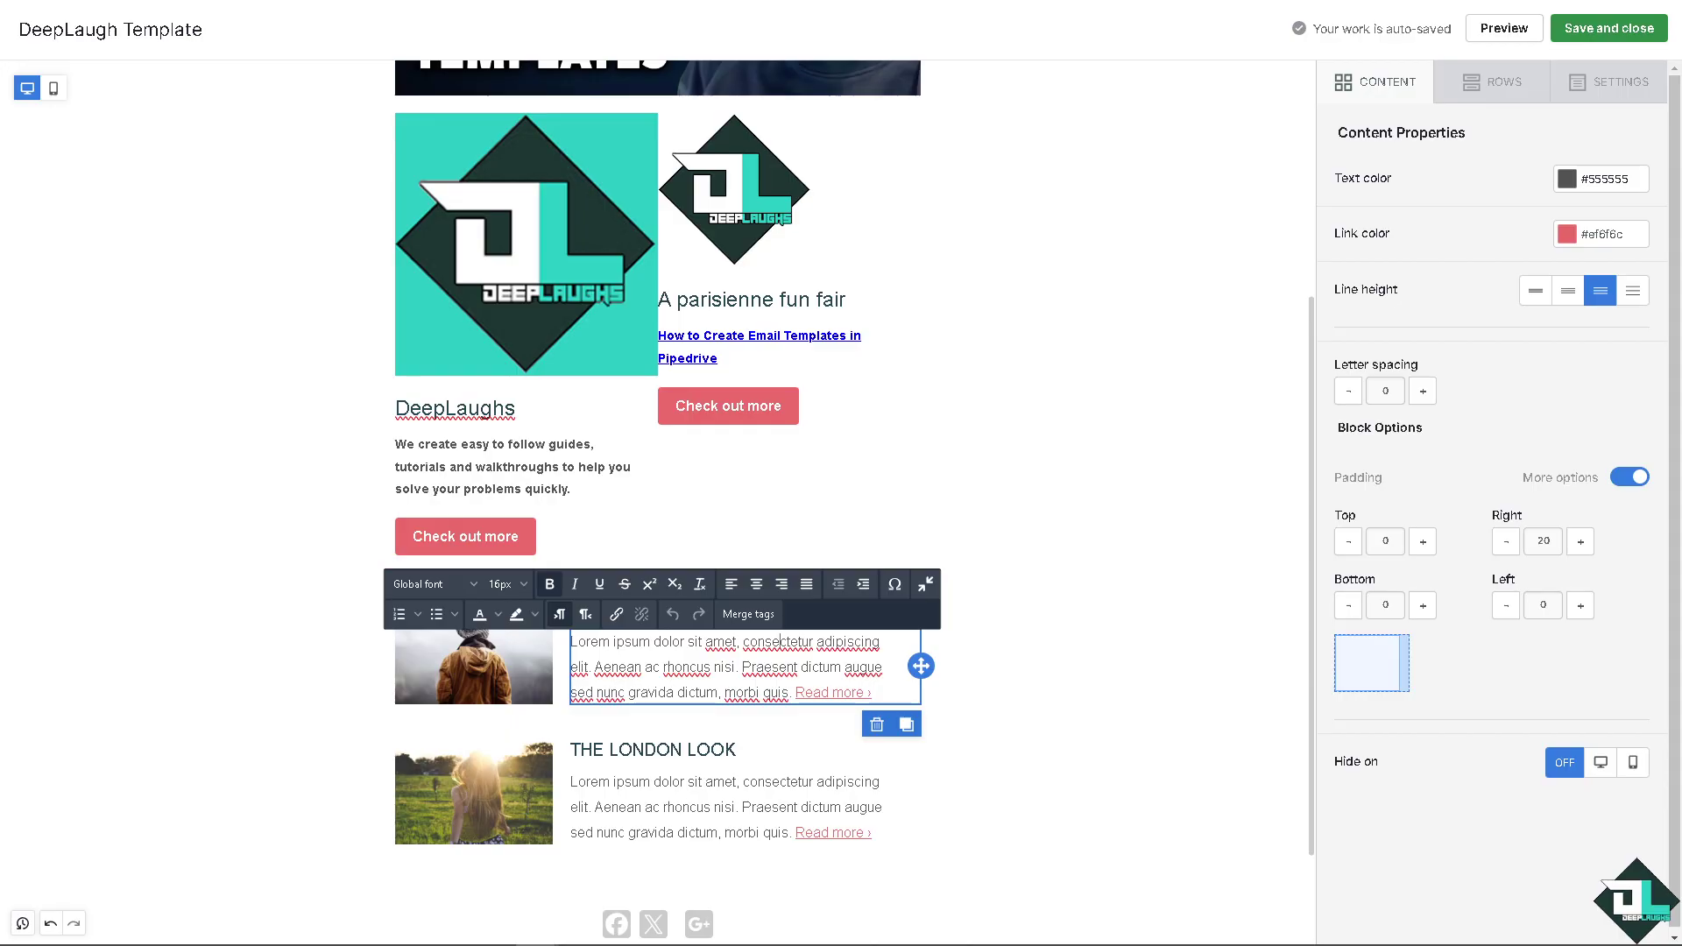
pyautogui.scroll(2, 657, 500)
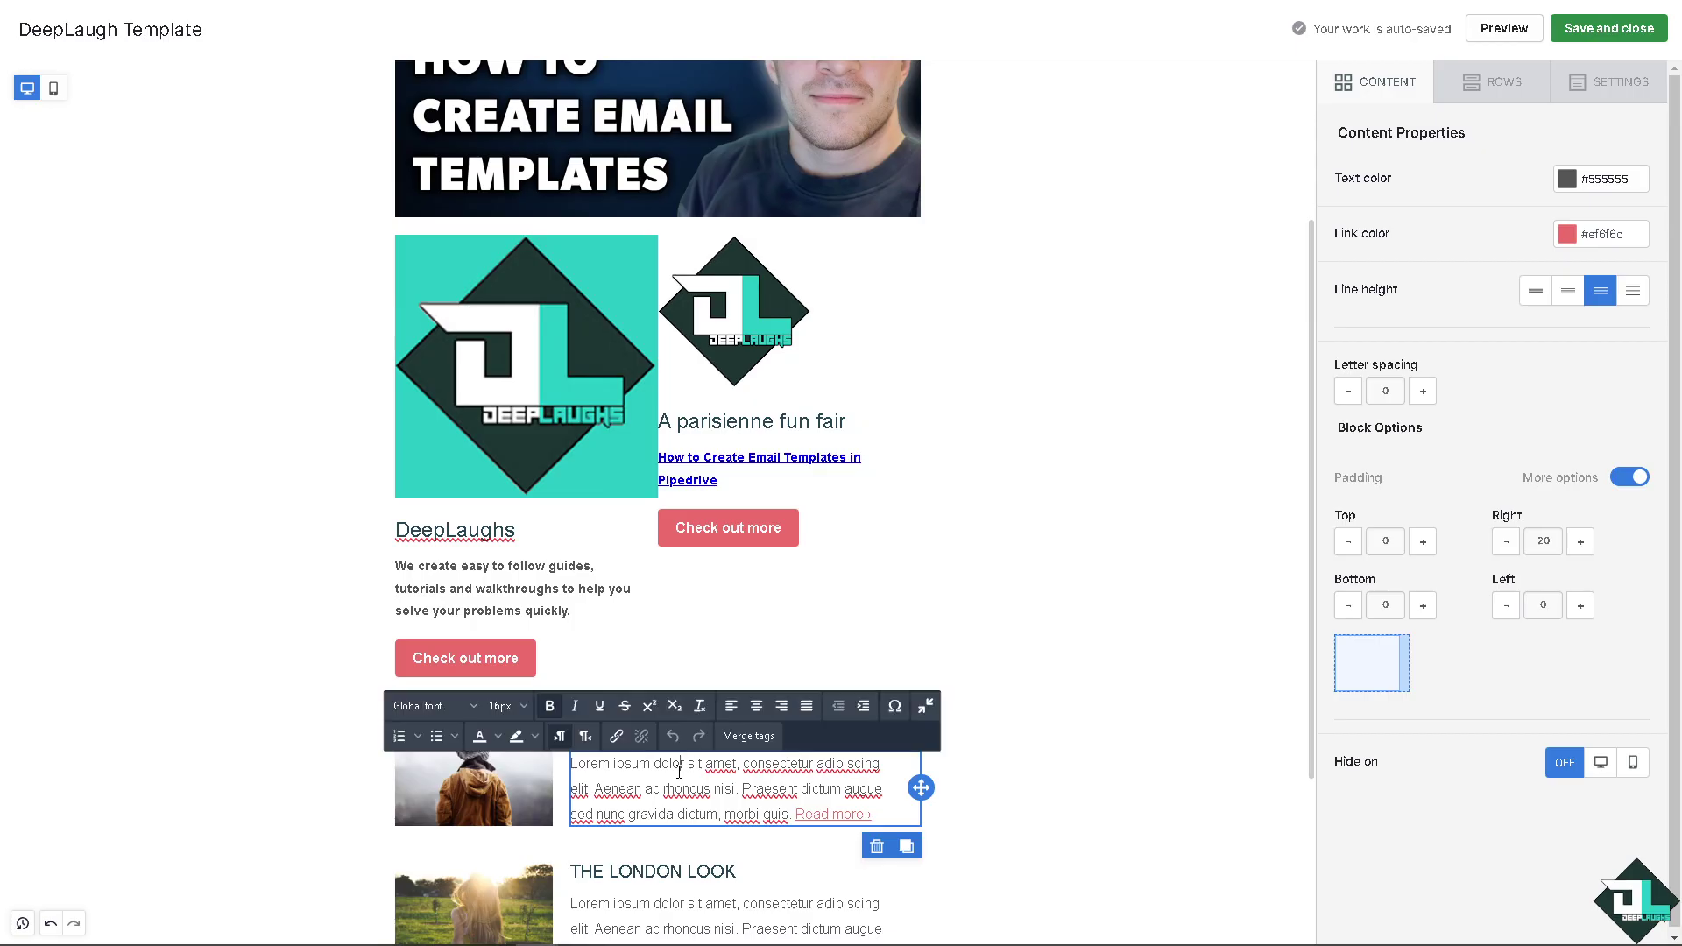
pyautogui.click(711, 785)
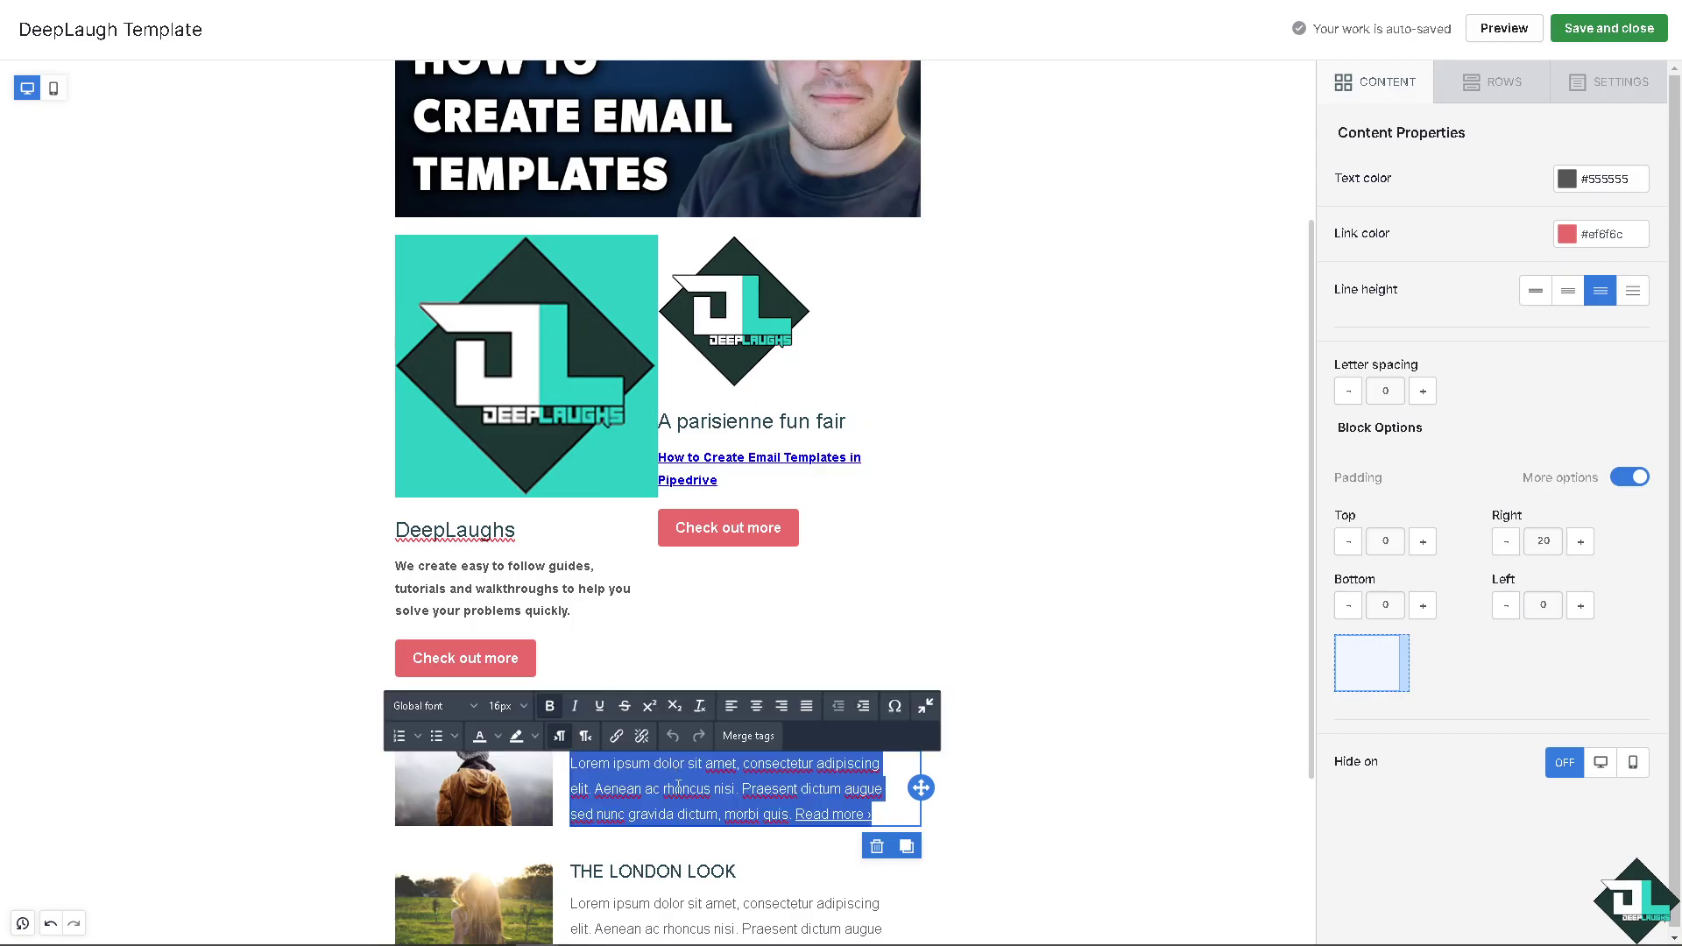
pyautogui.hotkey('ctrl', 'a')
pyautogui.write('www.youtube.com/@DeepLaughs')
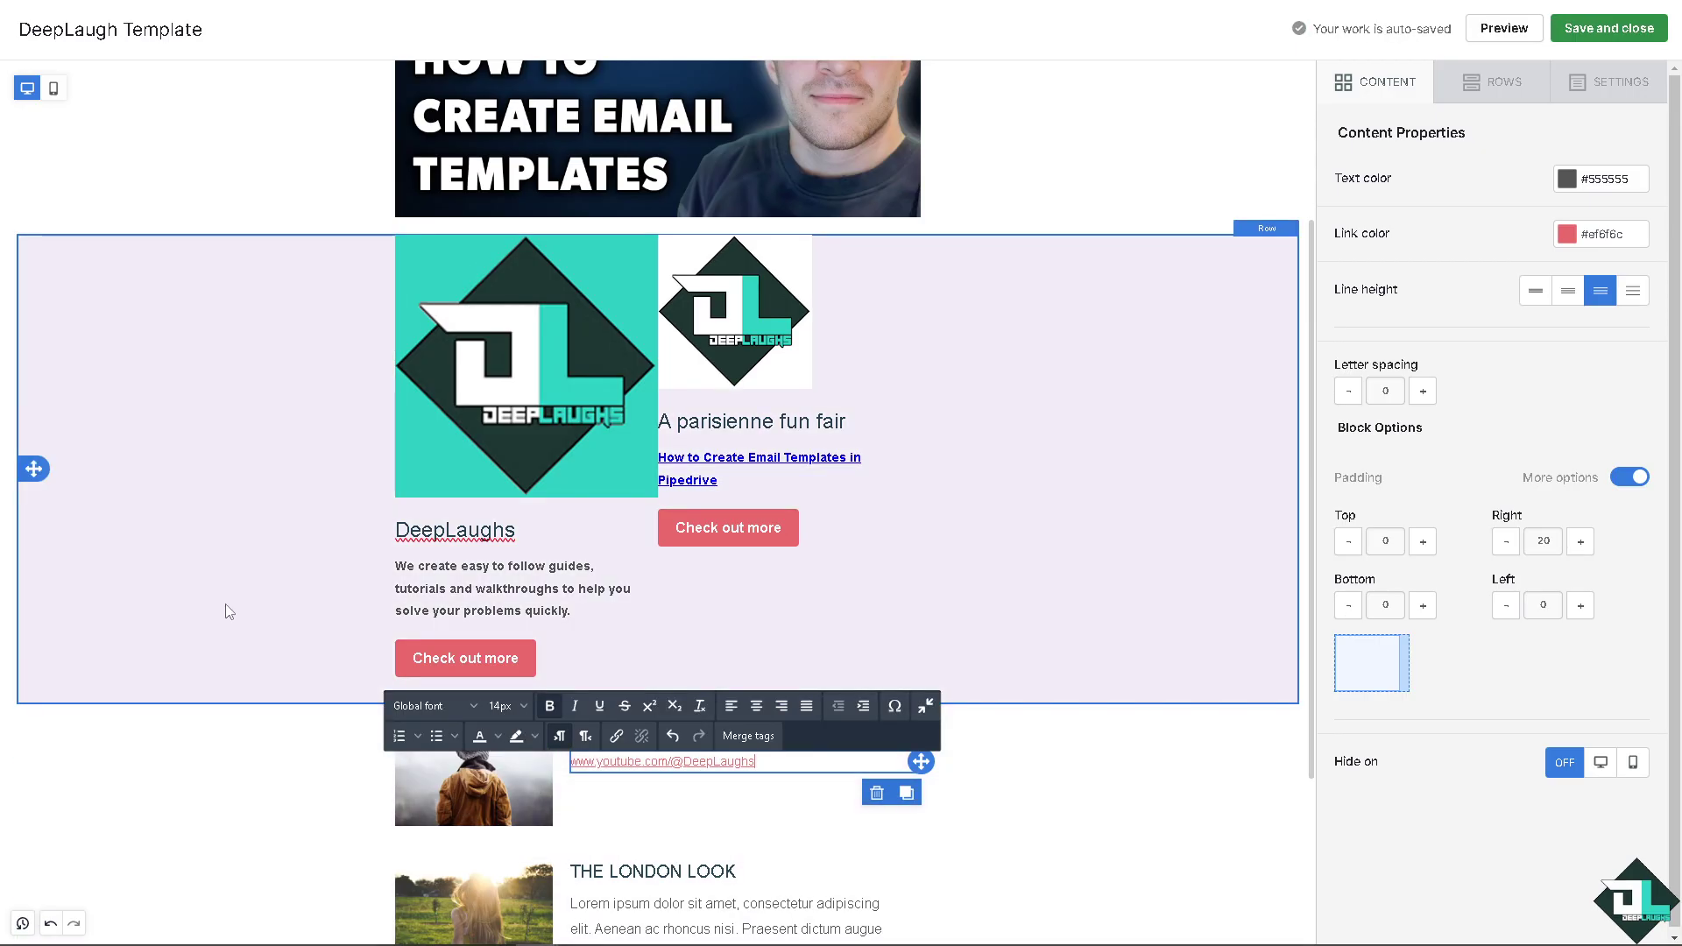
pyautogui.click(226, 610)
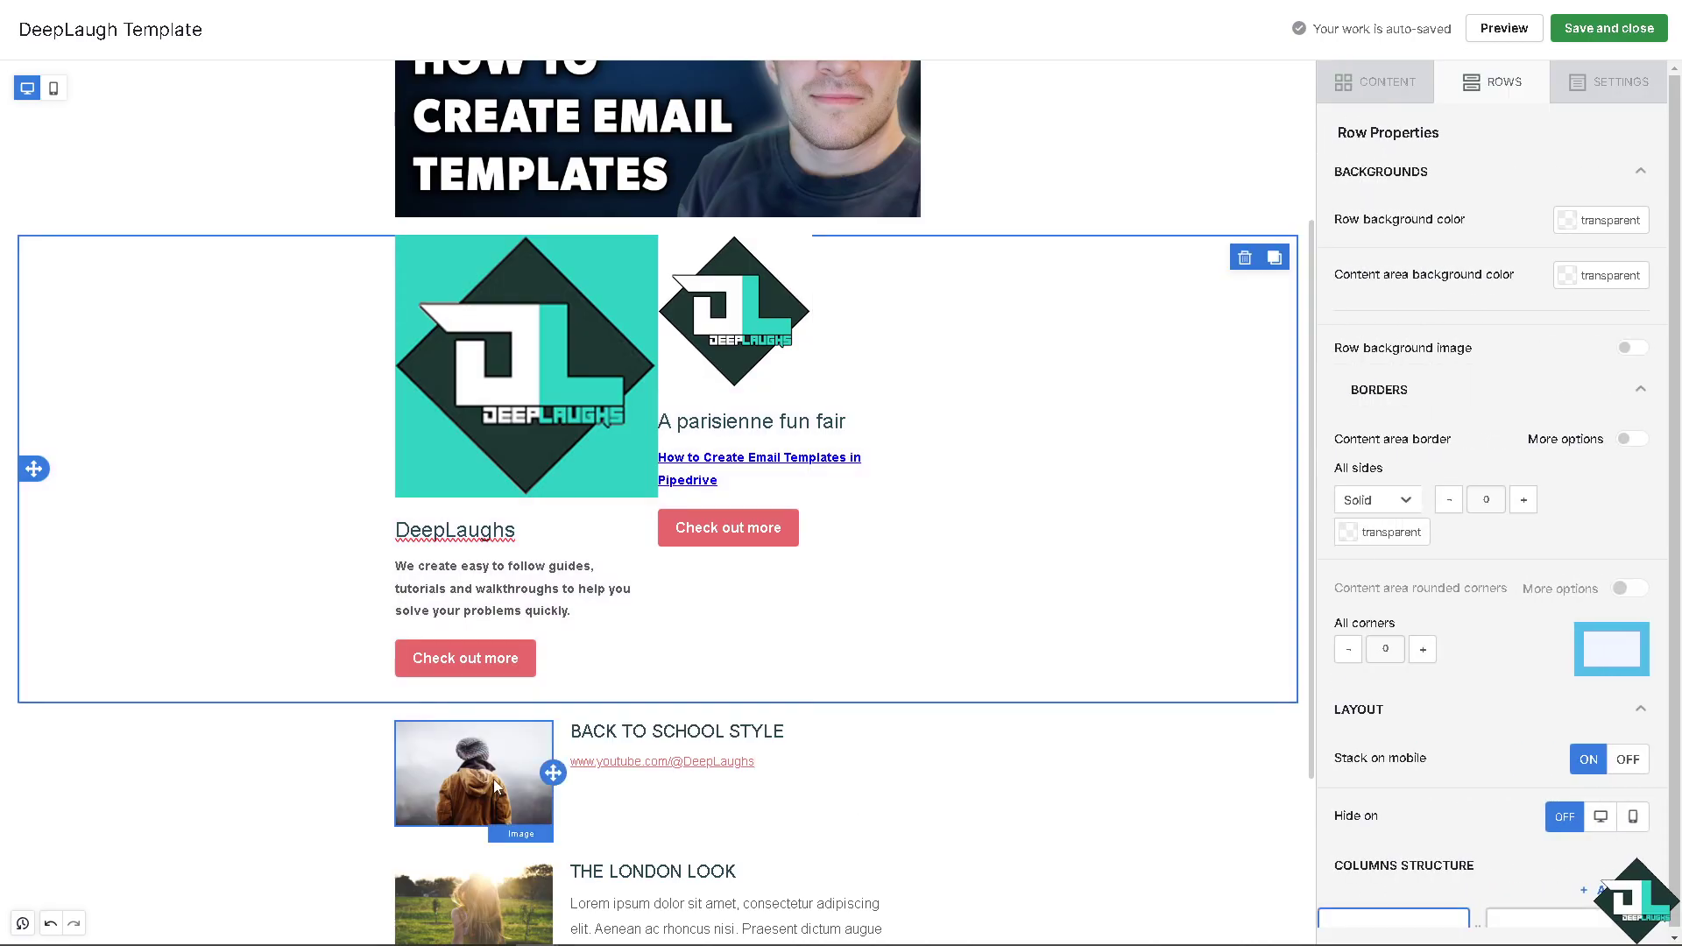
# Retype the BACK TO SCHOOL STYLE heading as DEEPLAUGHS YOUTUBE CHANNEL
pyautogui.scroll(-1, 526, 639)
pyautogui.click(564, 644)
pyautogui.hotkey('ctrl', 'a')
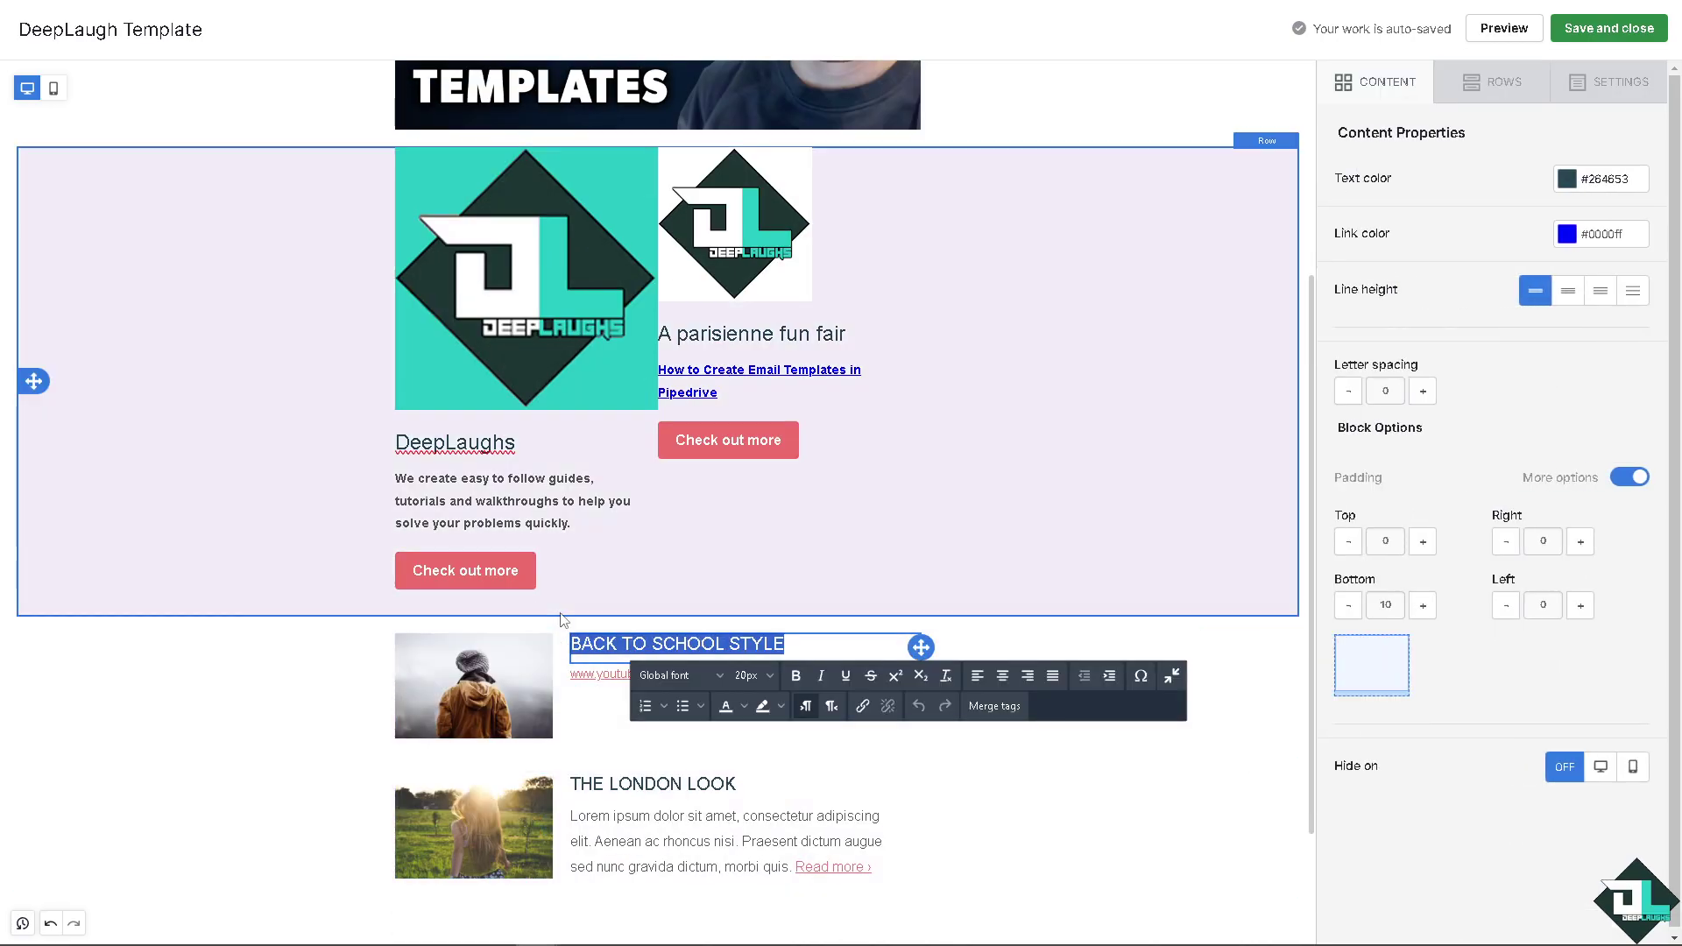
pyautogui.write('DEEPLUAG')
pyautogui.press('BackSpace')
pyautogui.press('BackSpace')
pyautogui.press('BackSpace')
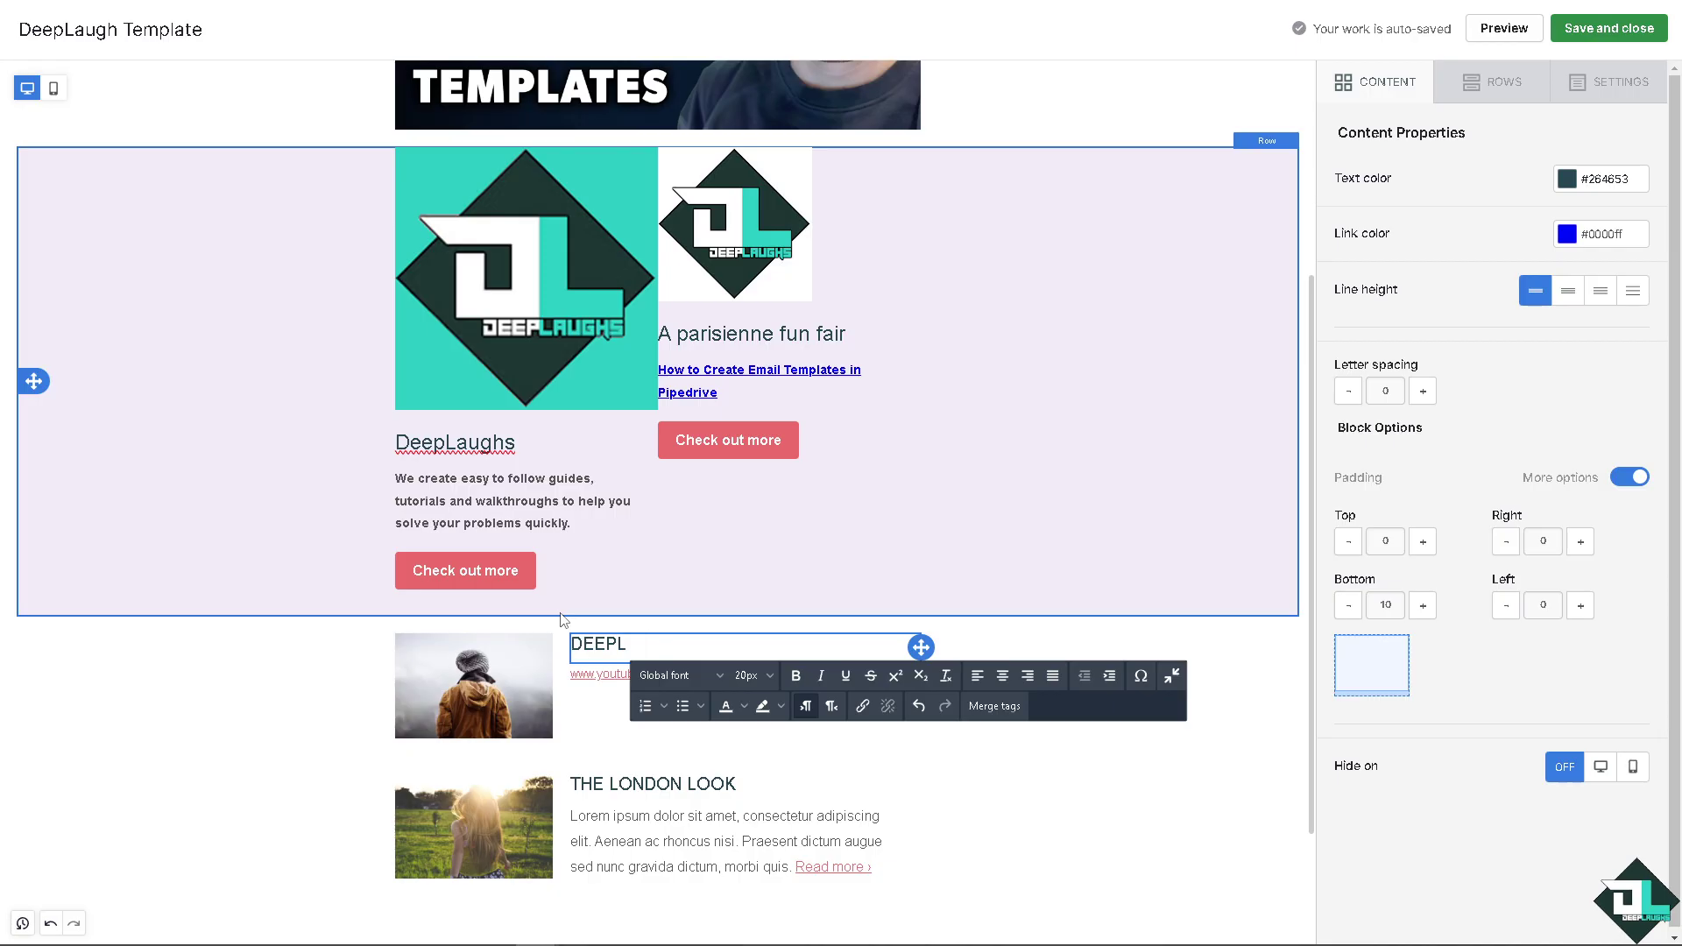
pyautogui.write('AUGHS YOUTUVBE')
pyautogui.press('BackSpace')
pyautogui.press('BackSpace')
pyautogui.write('BE CHANNEL')
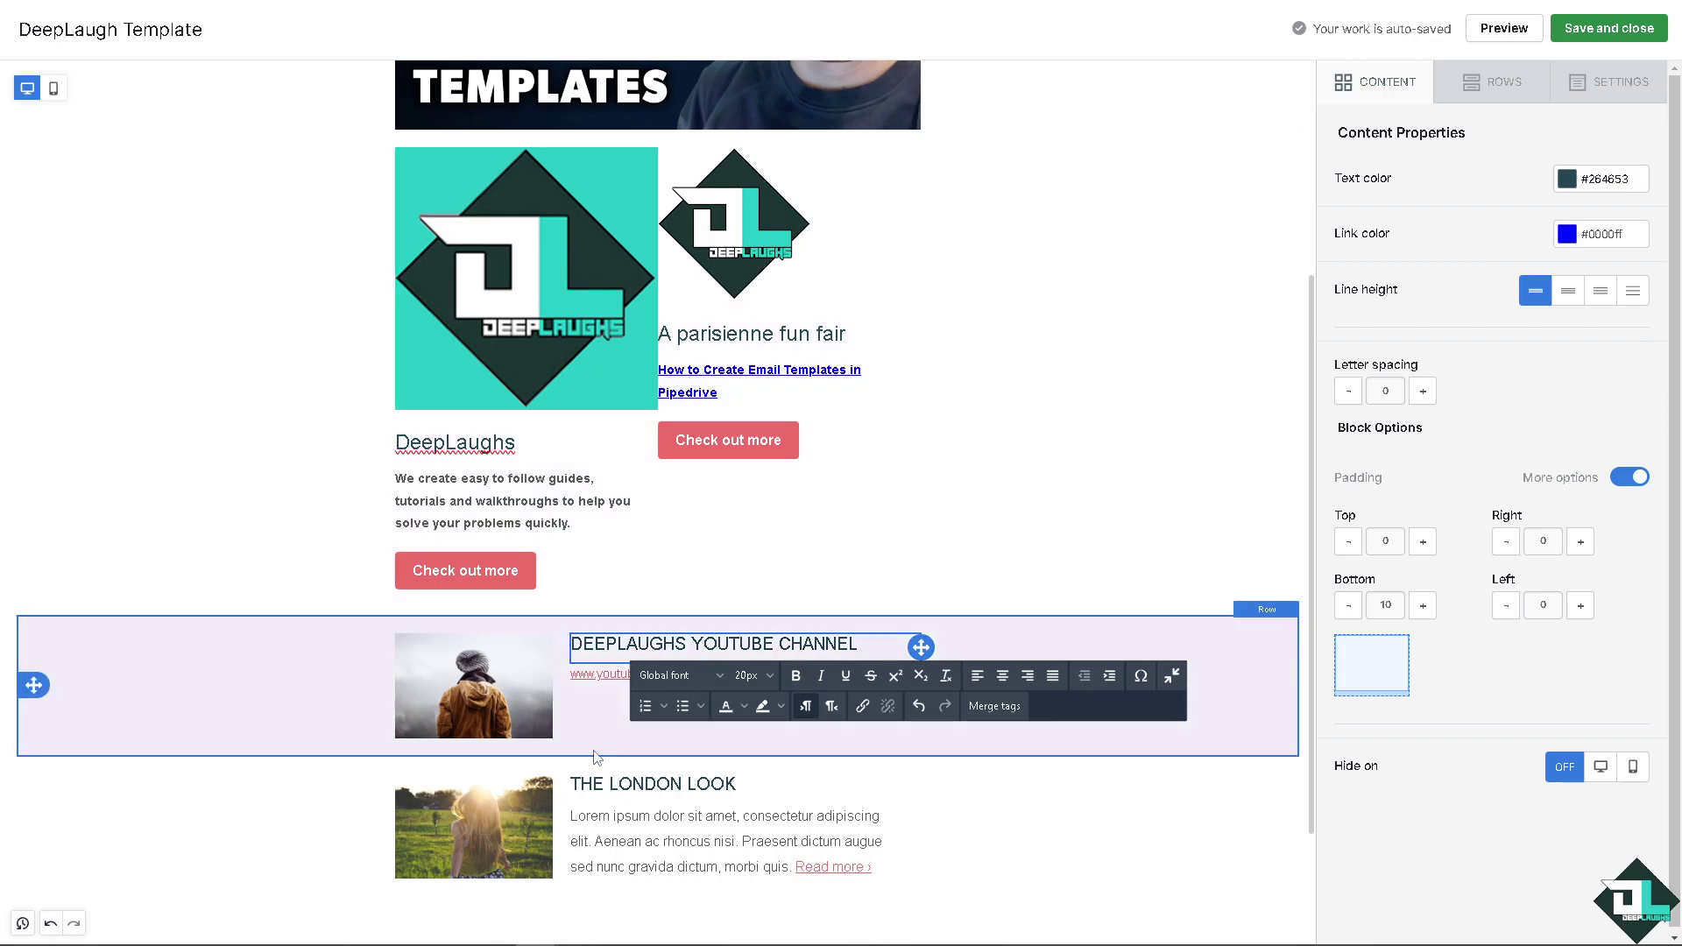
# Delete THE LONDON LOOK heading and its Lorem paragraph text
pyautogui.click(768, 787)
pyautogui.moveTo(769, 788); pyautogui.dragTo(565, 786)
pyautogui.click(876, 823)
pyautogui.click(698, 834)
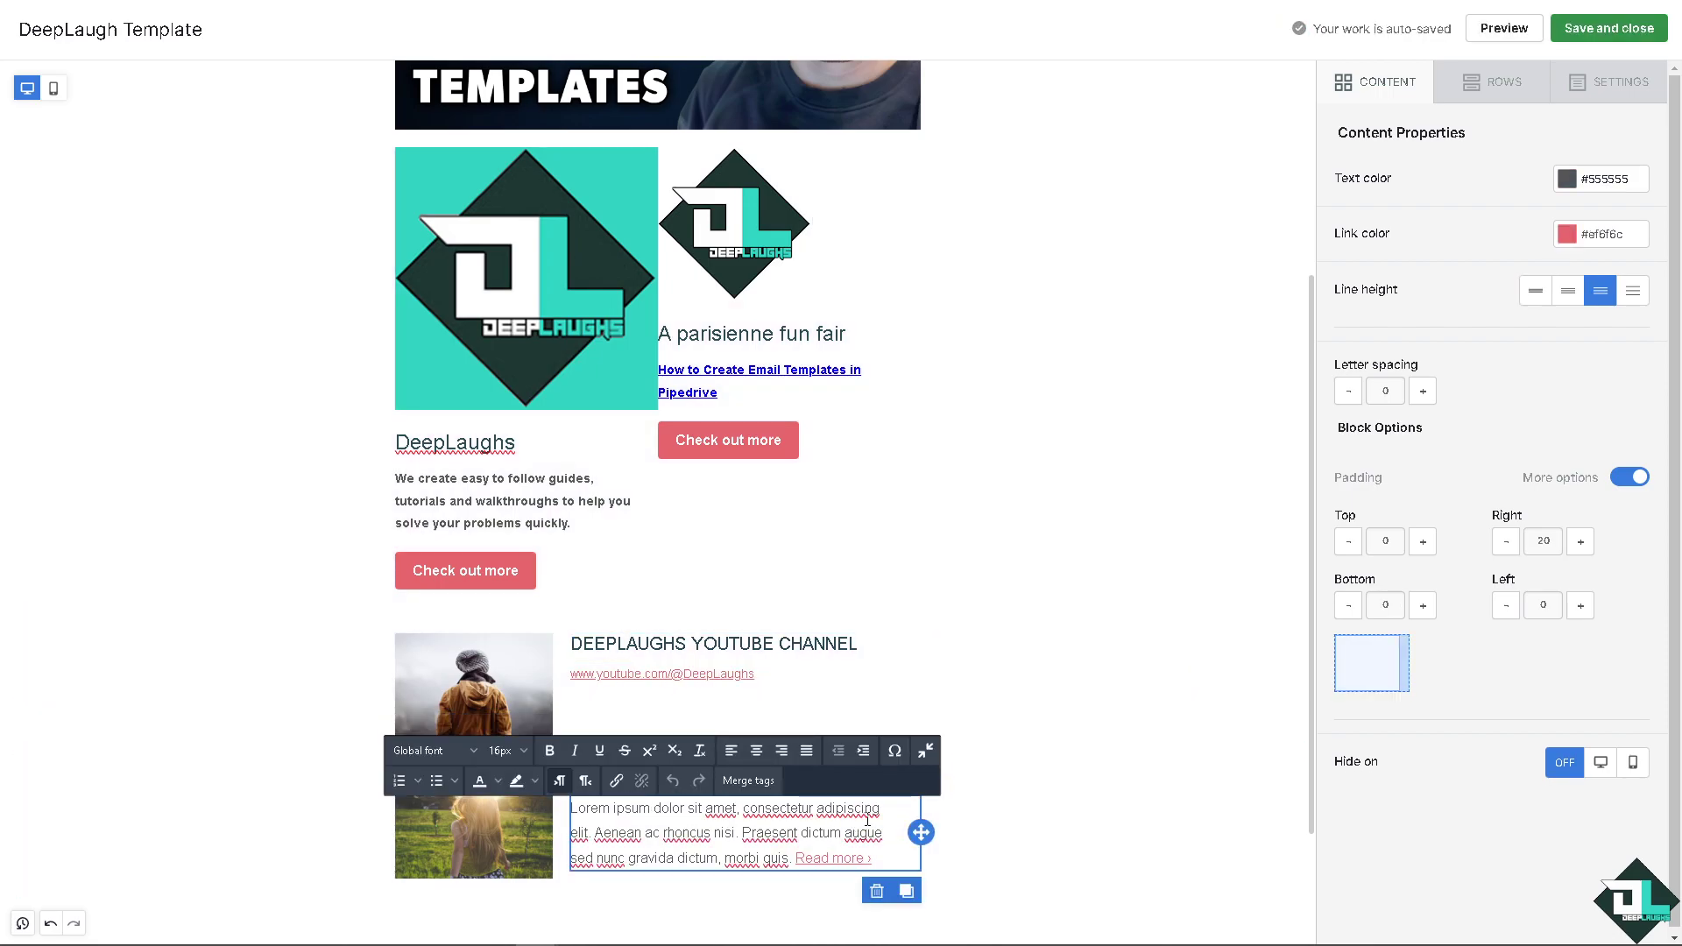
pyautogui.hotkey('ctrl', 'a')
pyautogui.press('Delete')
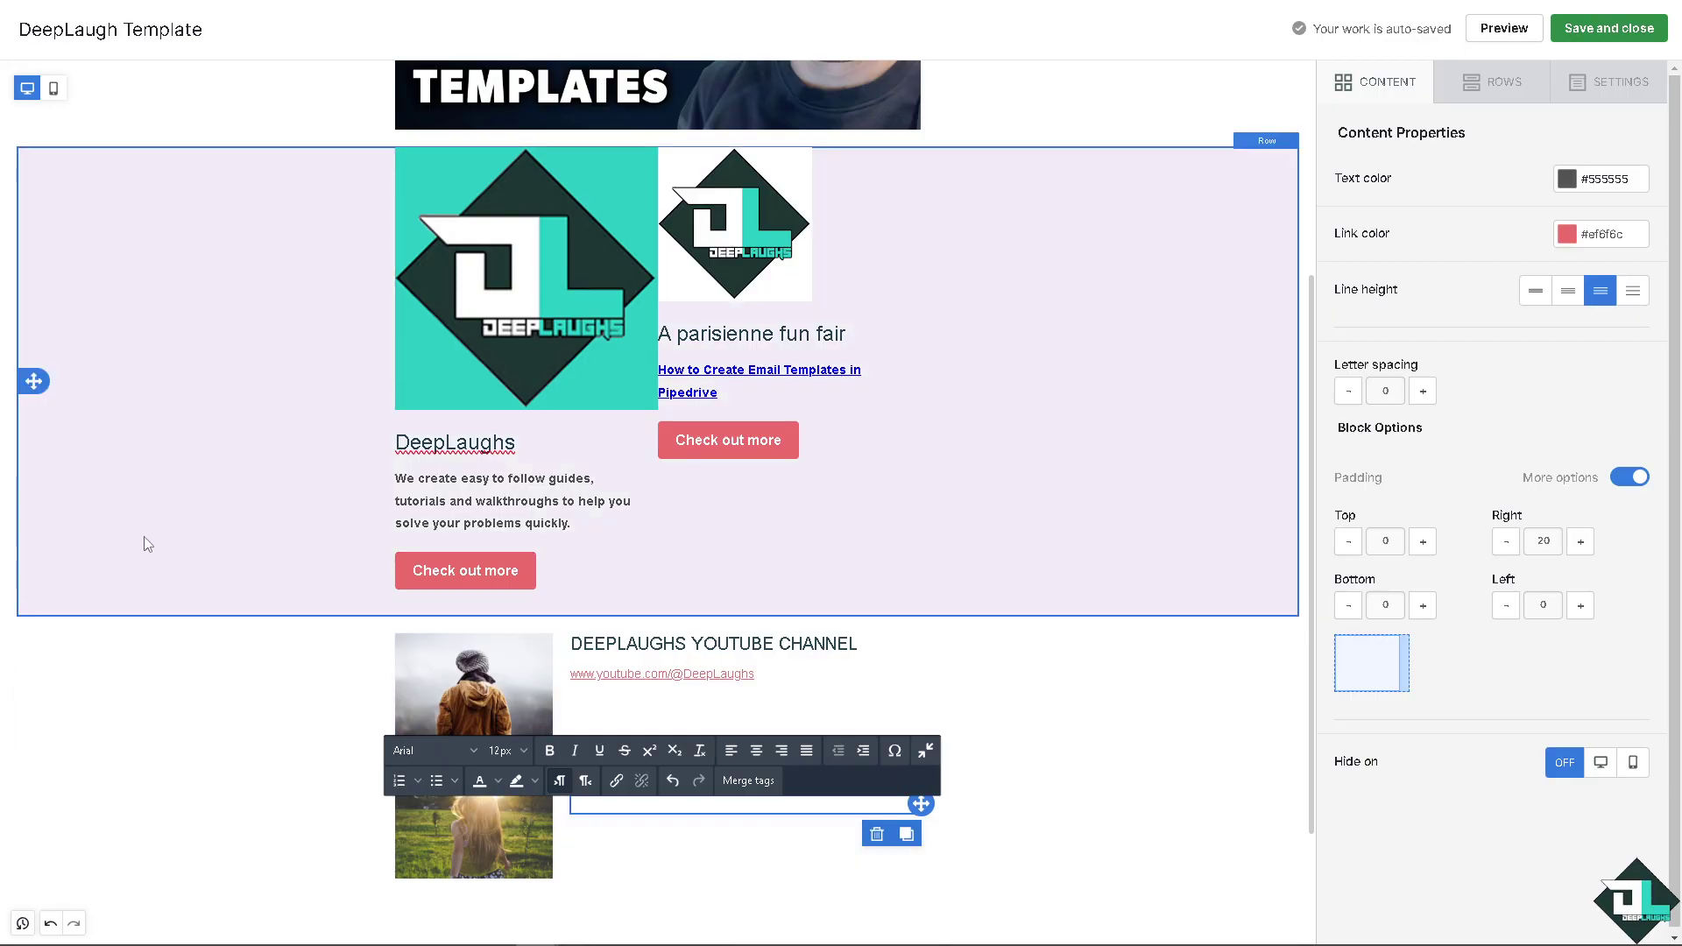
pyautogui.click(149, 544)
pyautogui.scroll(4, 187, 548)
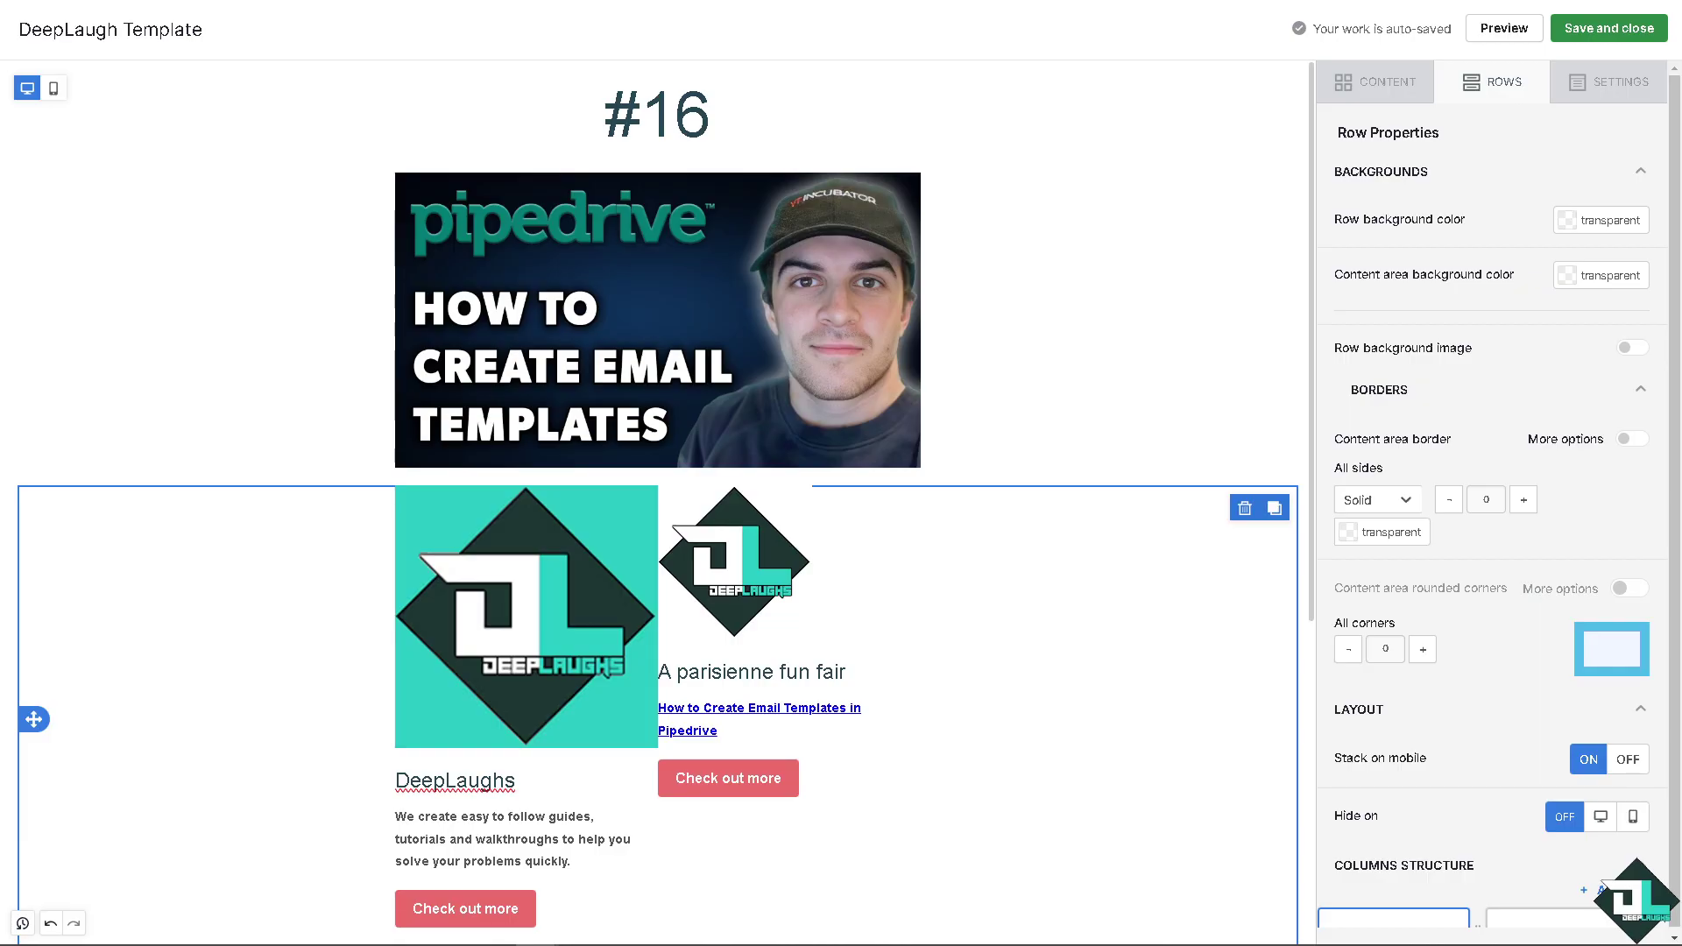
# Check the email in desktop and mobile preview, then save and close the DeepLaugh Template
pyautogui.click(1503, 28)
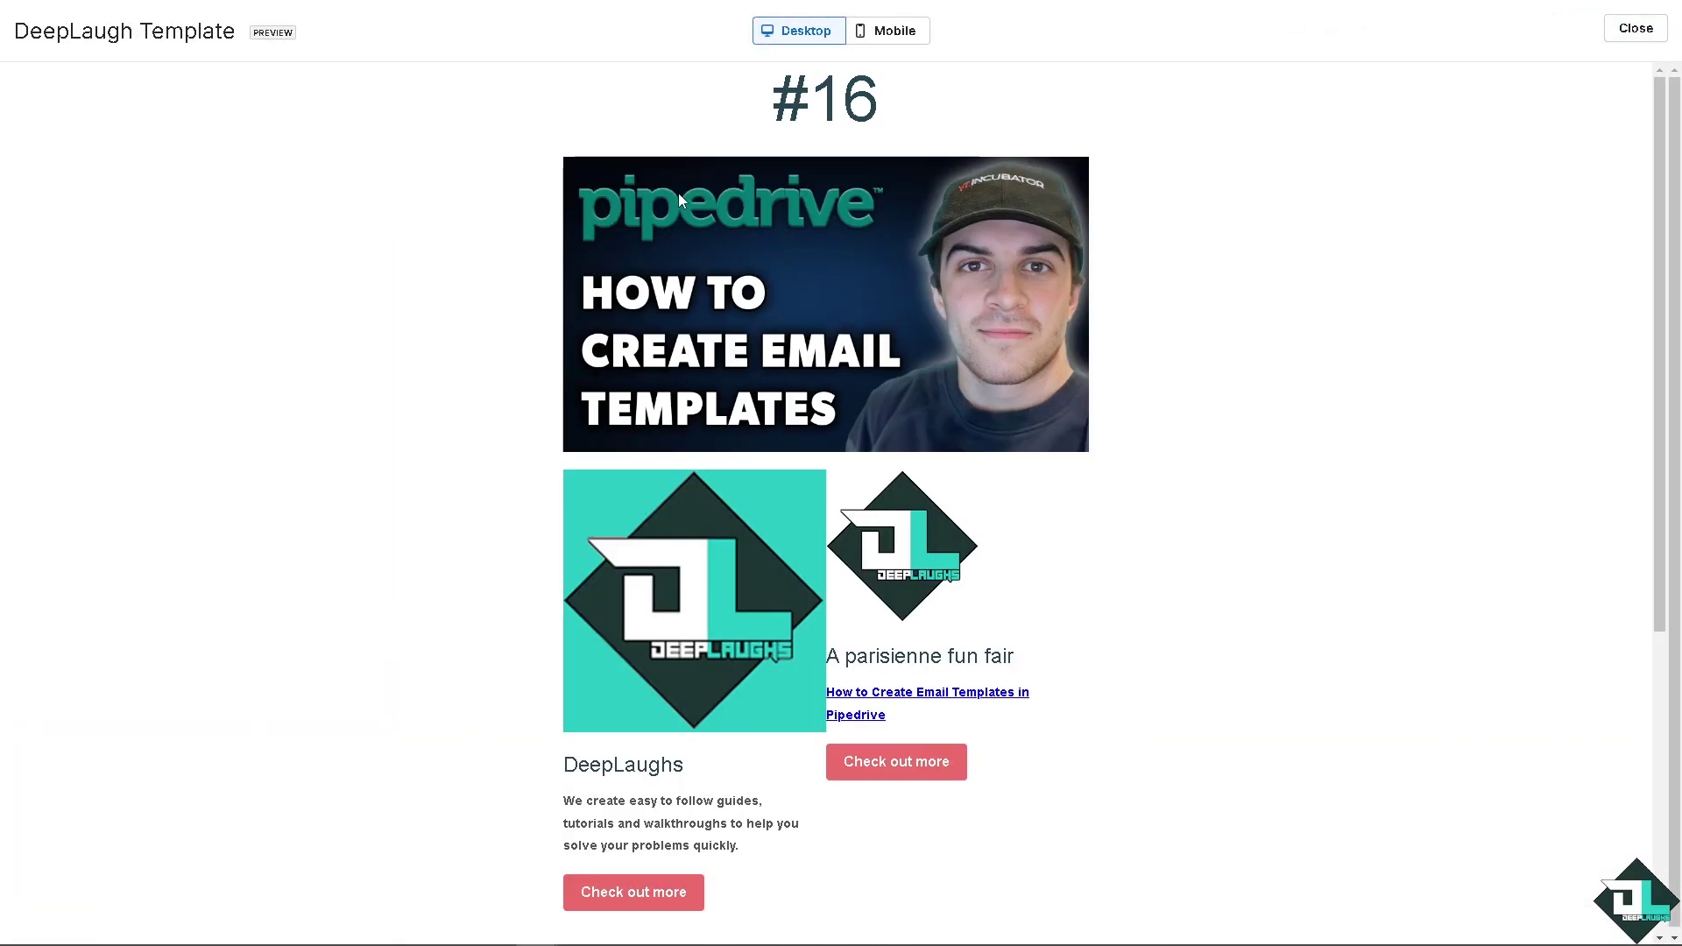
pyautogui.scroll(-3, 957, 445)
pyautogui.scroll(-3, 957, 438)
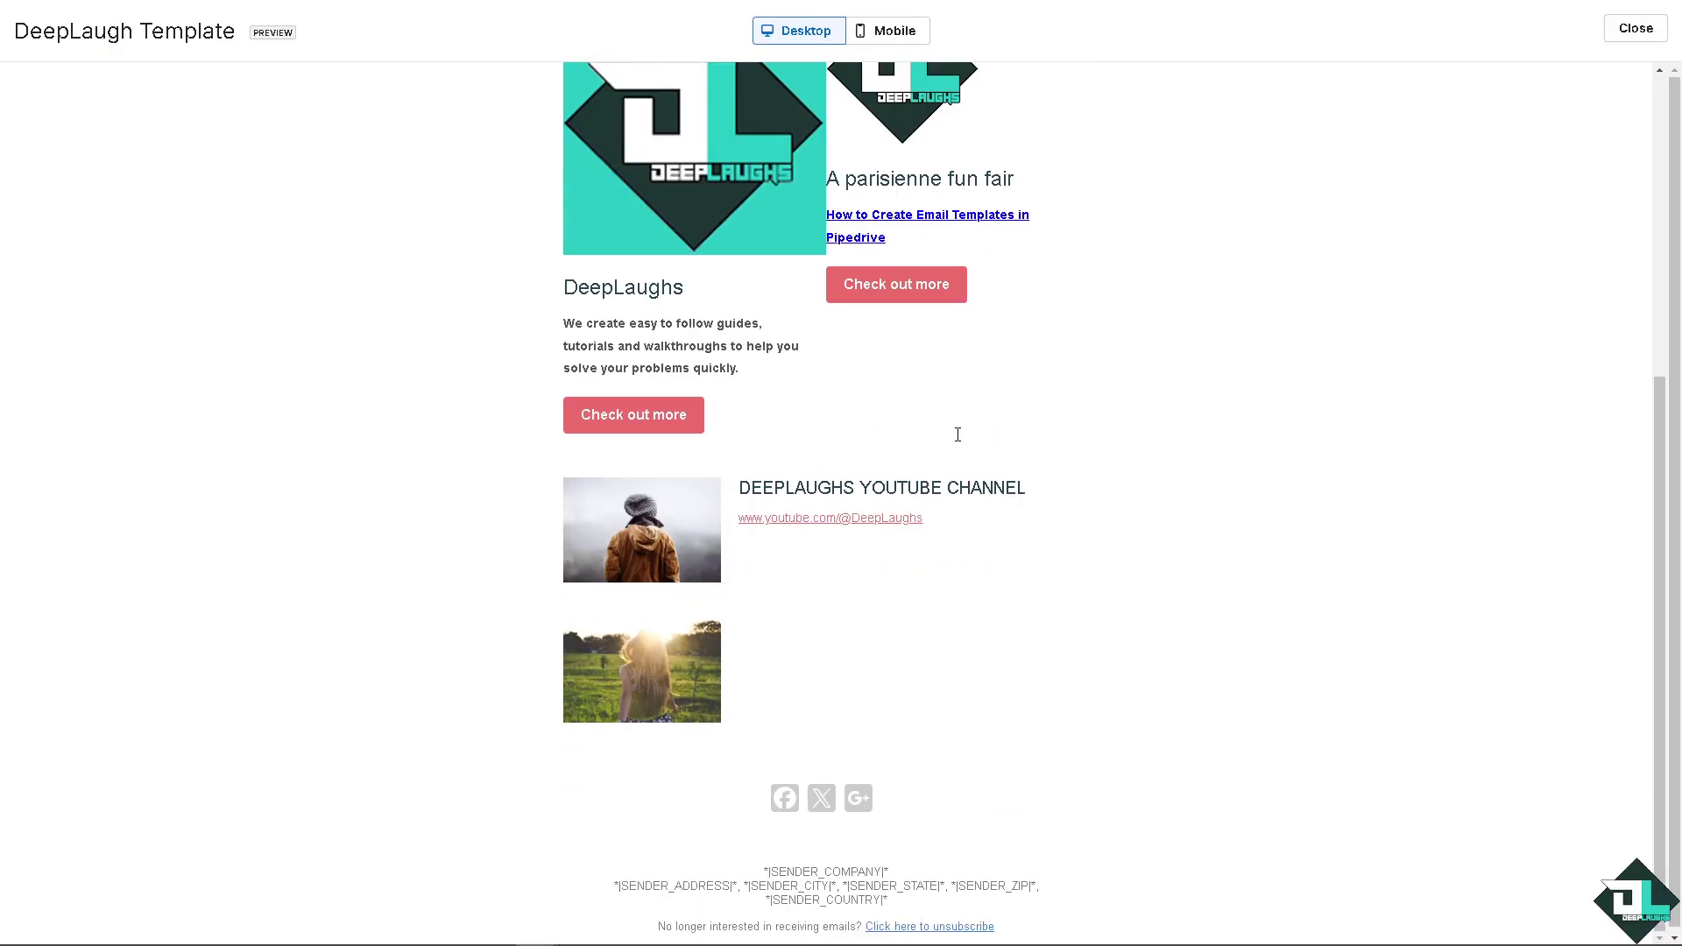
pyautogui.scroll(5, 957, 438)
pyautogui.click(908, 35)
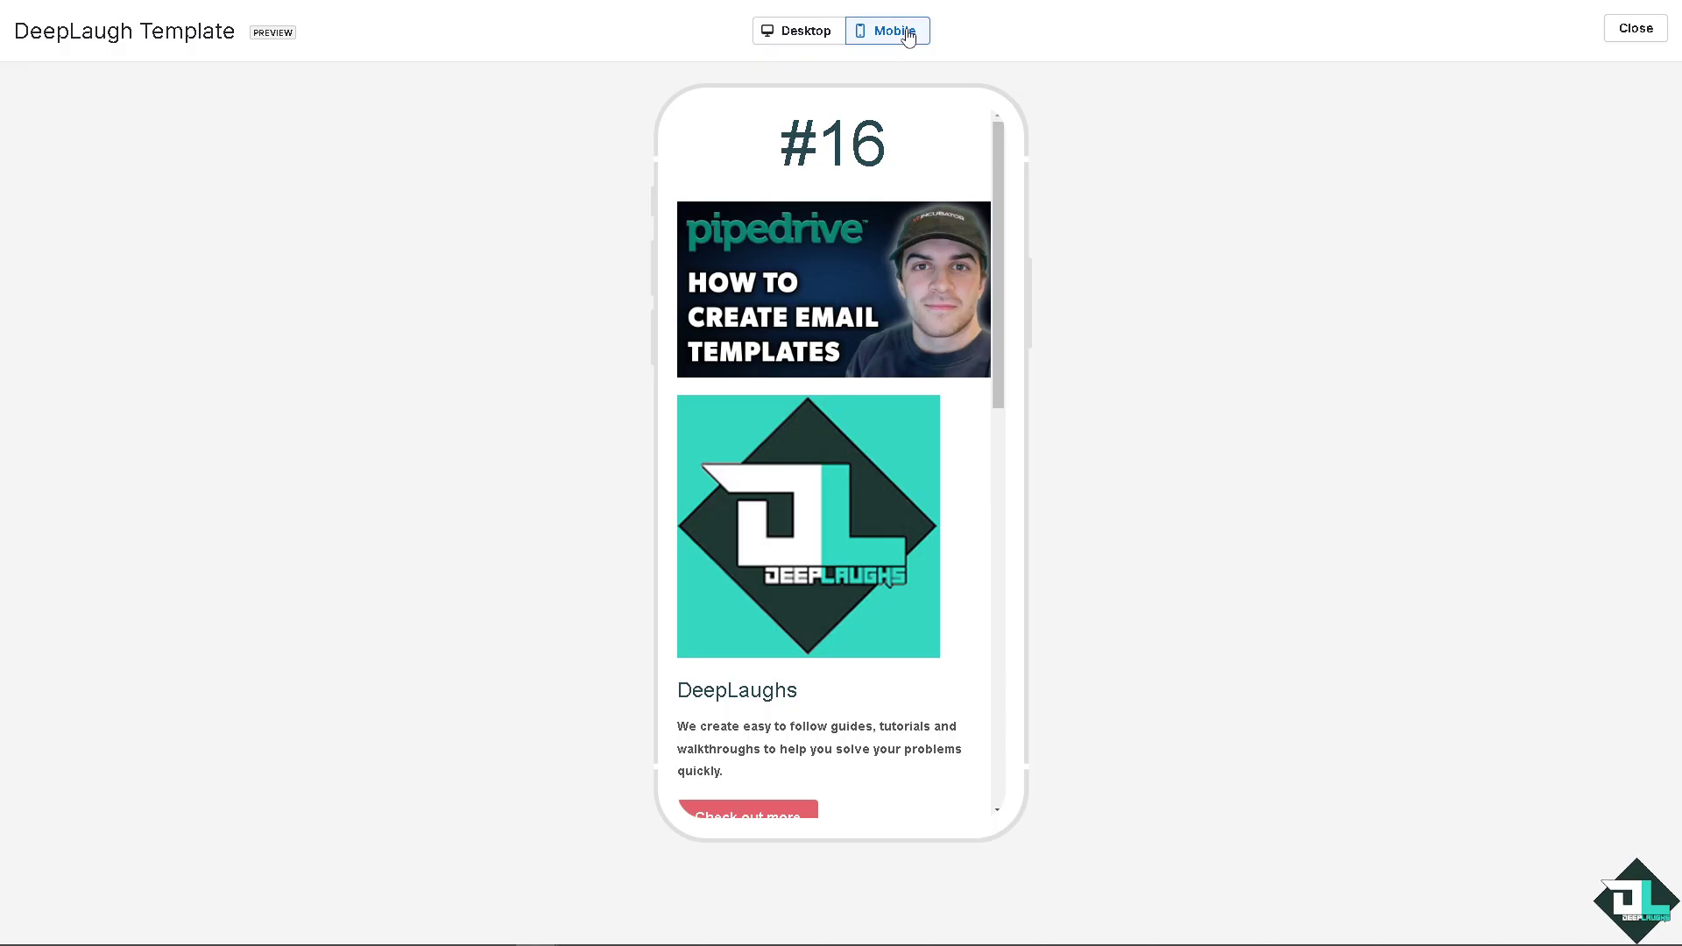
pyautogui.click(1636, 35)
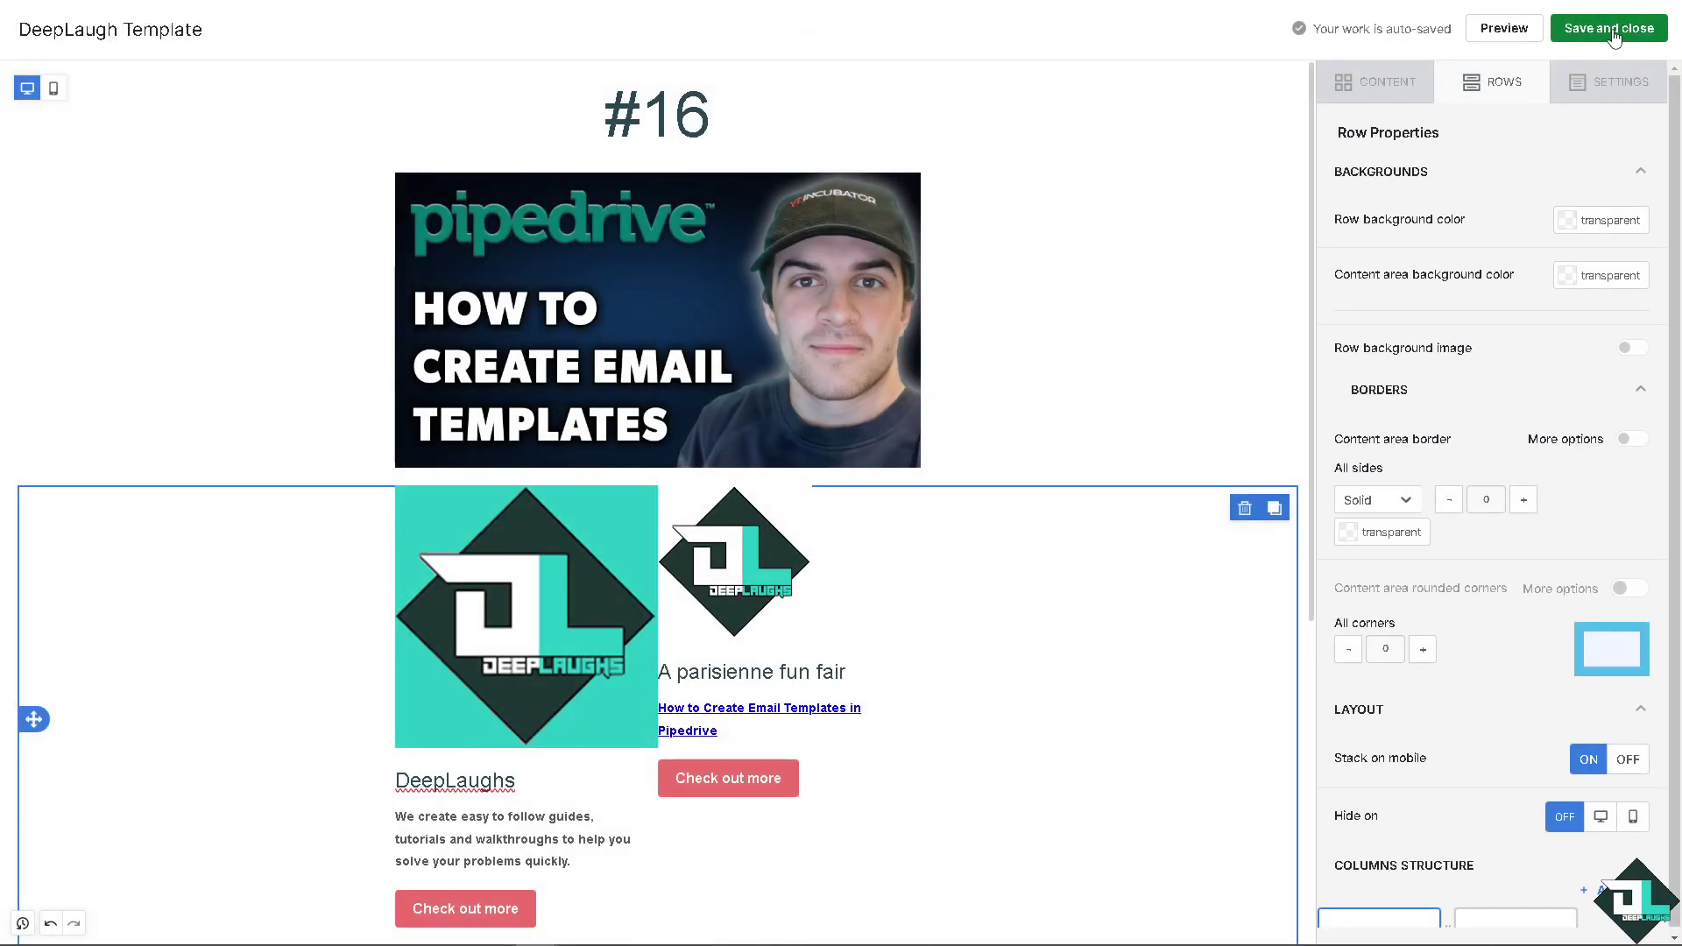
pyautogui.click(1608, 29)
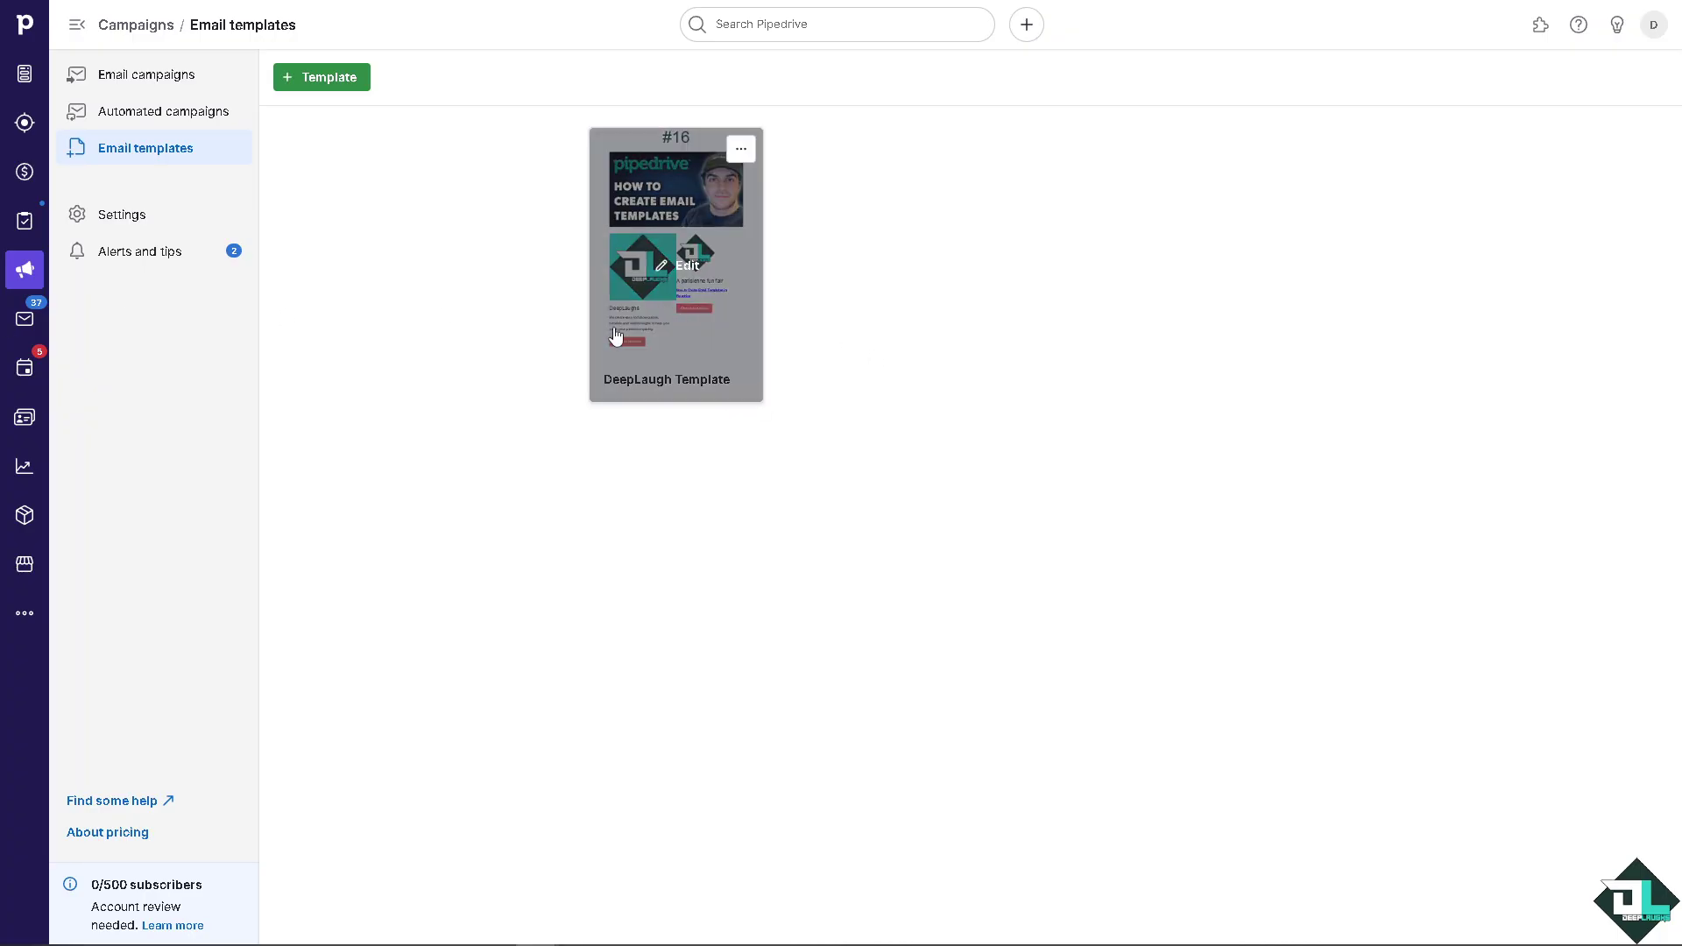
# Go to the Email campaigns list, then switch to the Sales Inbox
pyautogui.moveTo(690, 194)
pyautogui.click(201, 74)
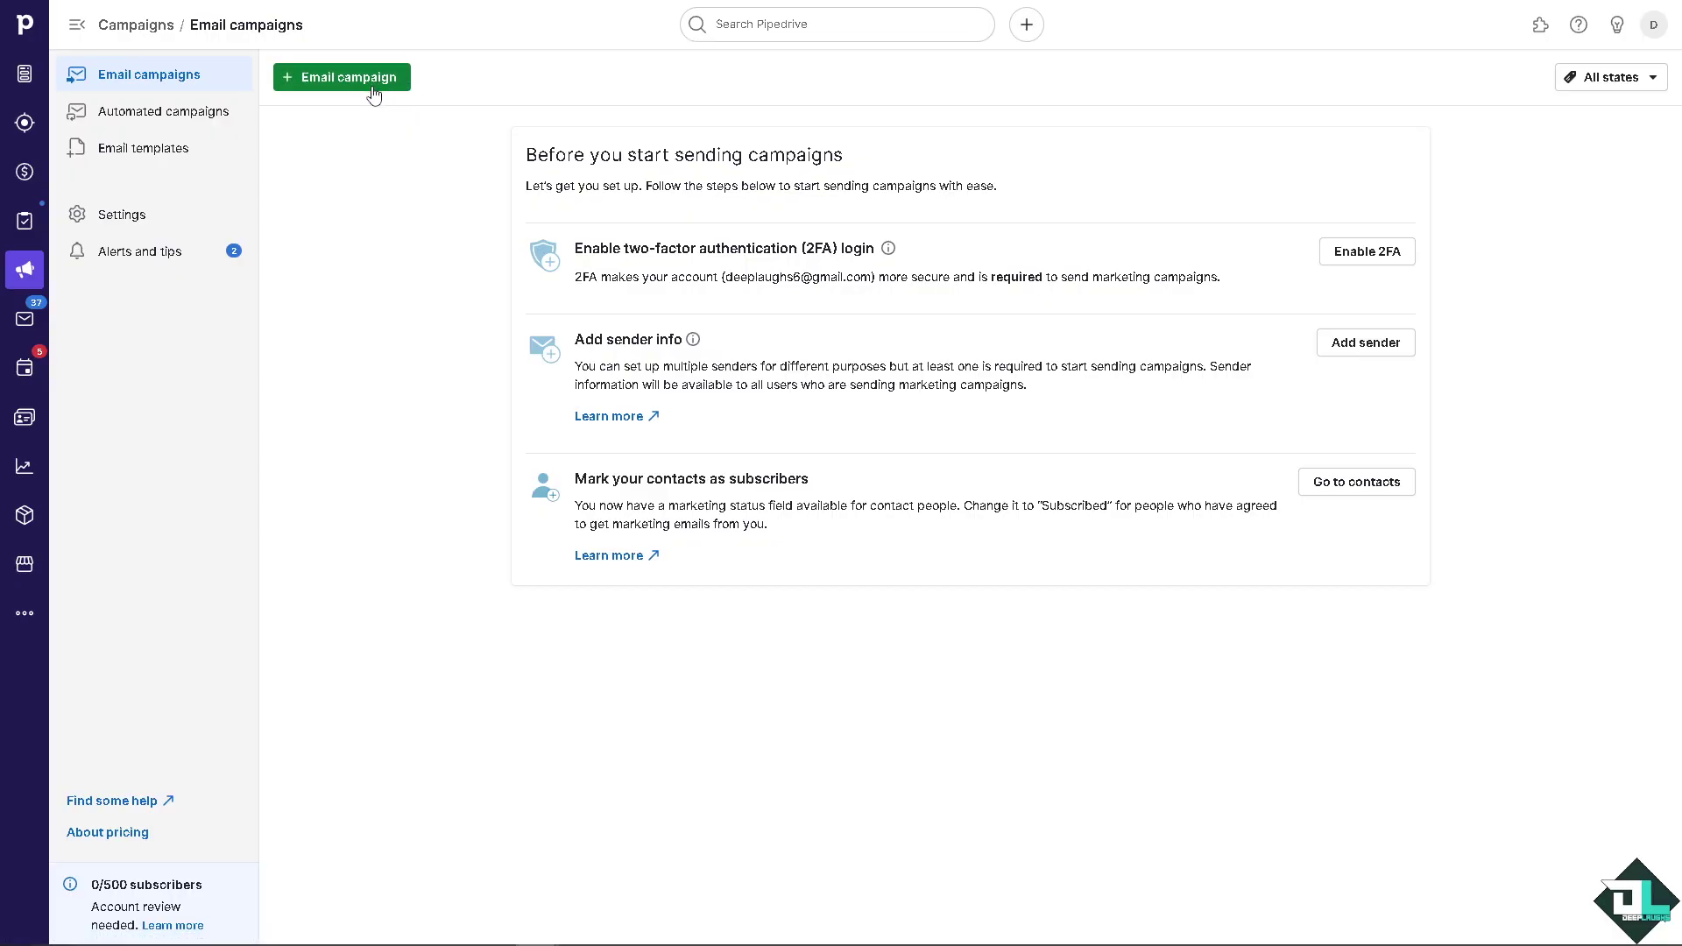
pyautogui.click(26, 320)
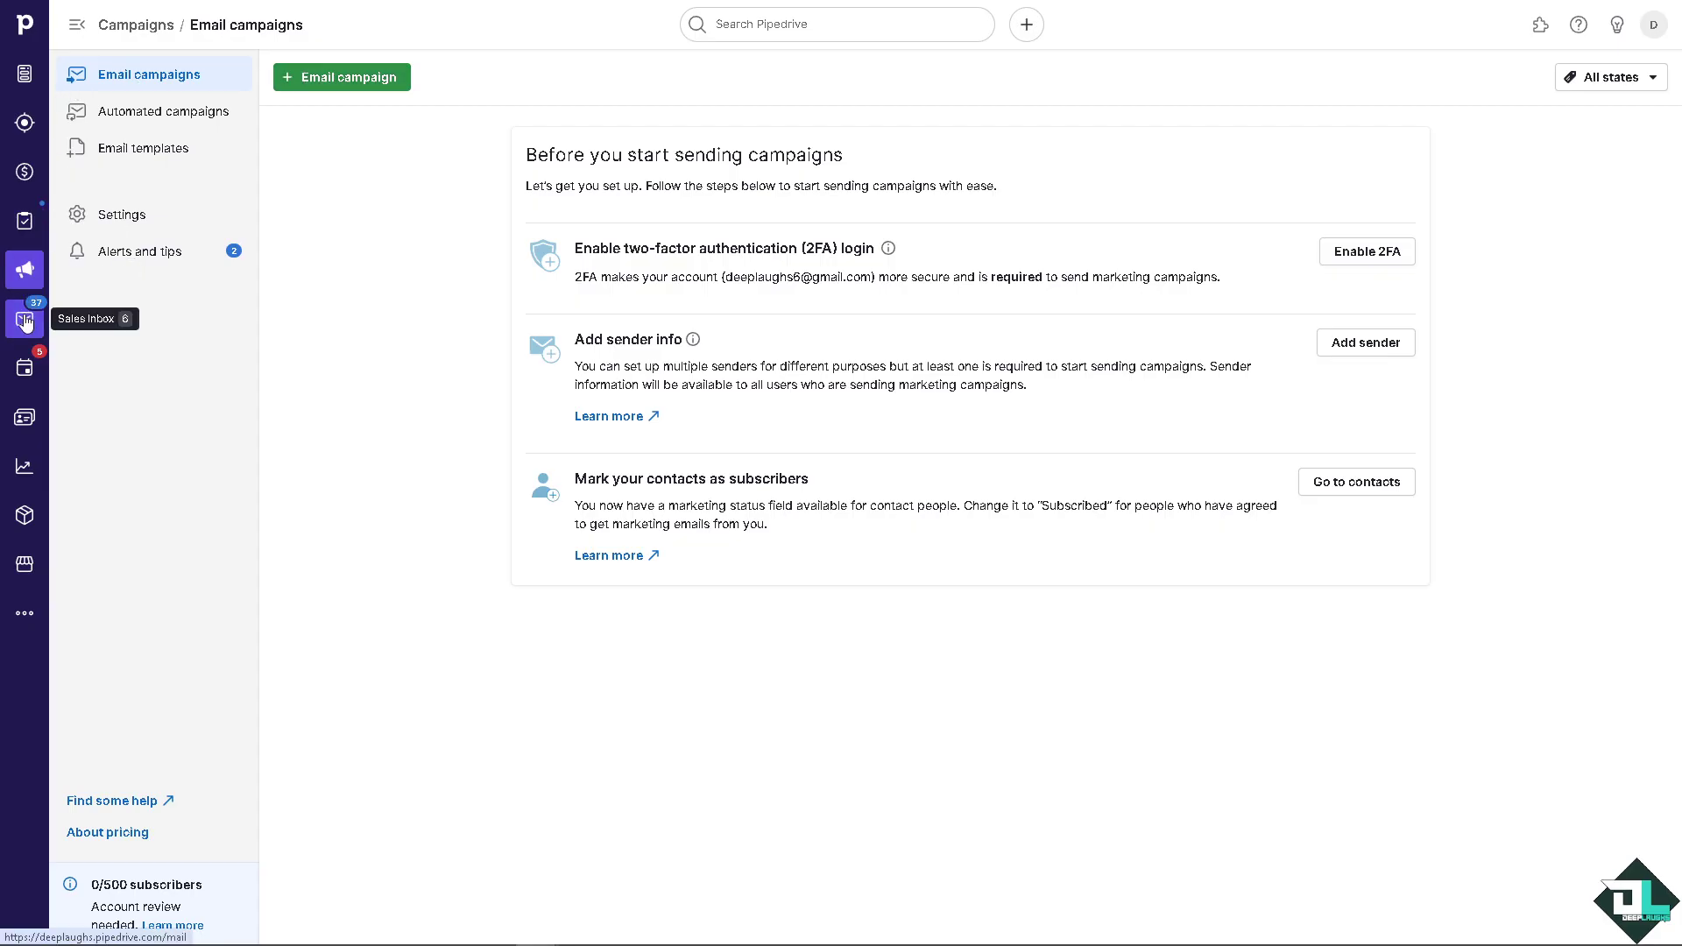
# Compose a new email, open Manage templates from Choose template, and add a new template
pyautogui.click(166, 79)
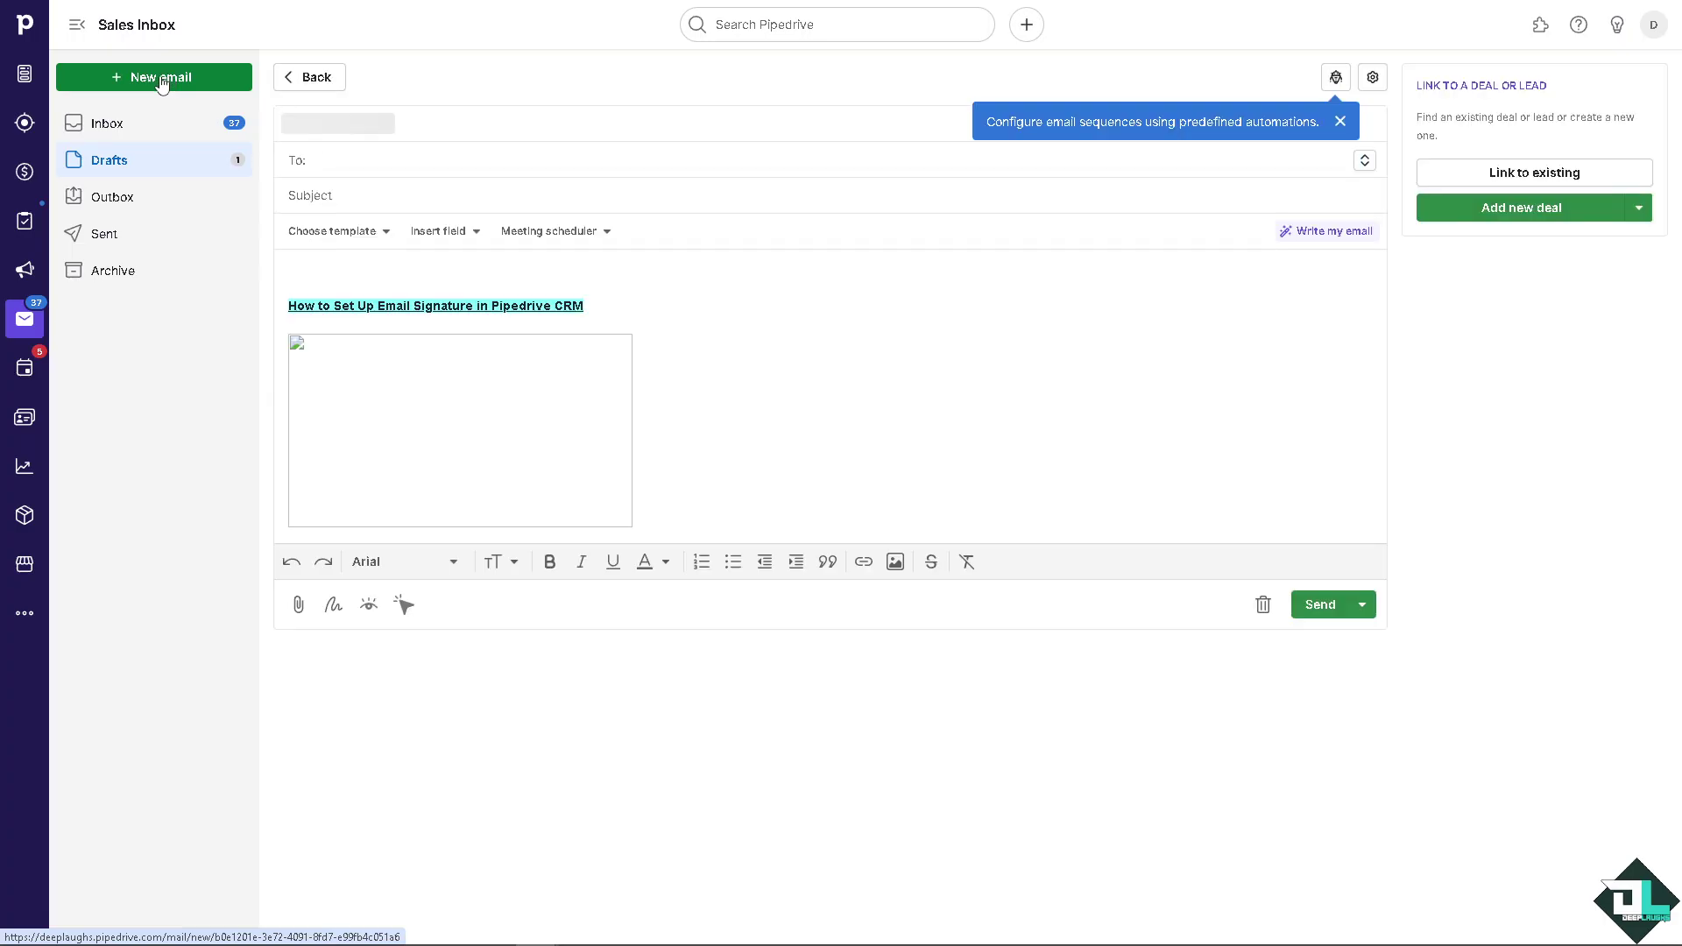
pyautogui.click(520, 269)
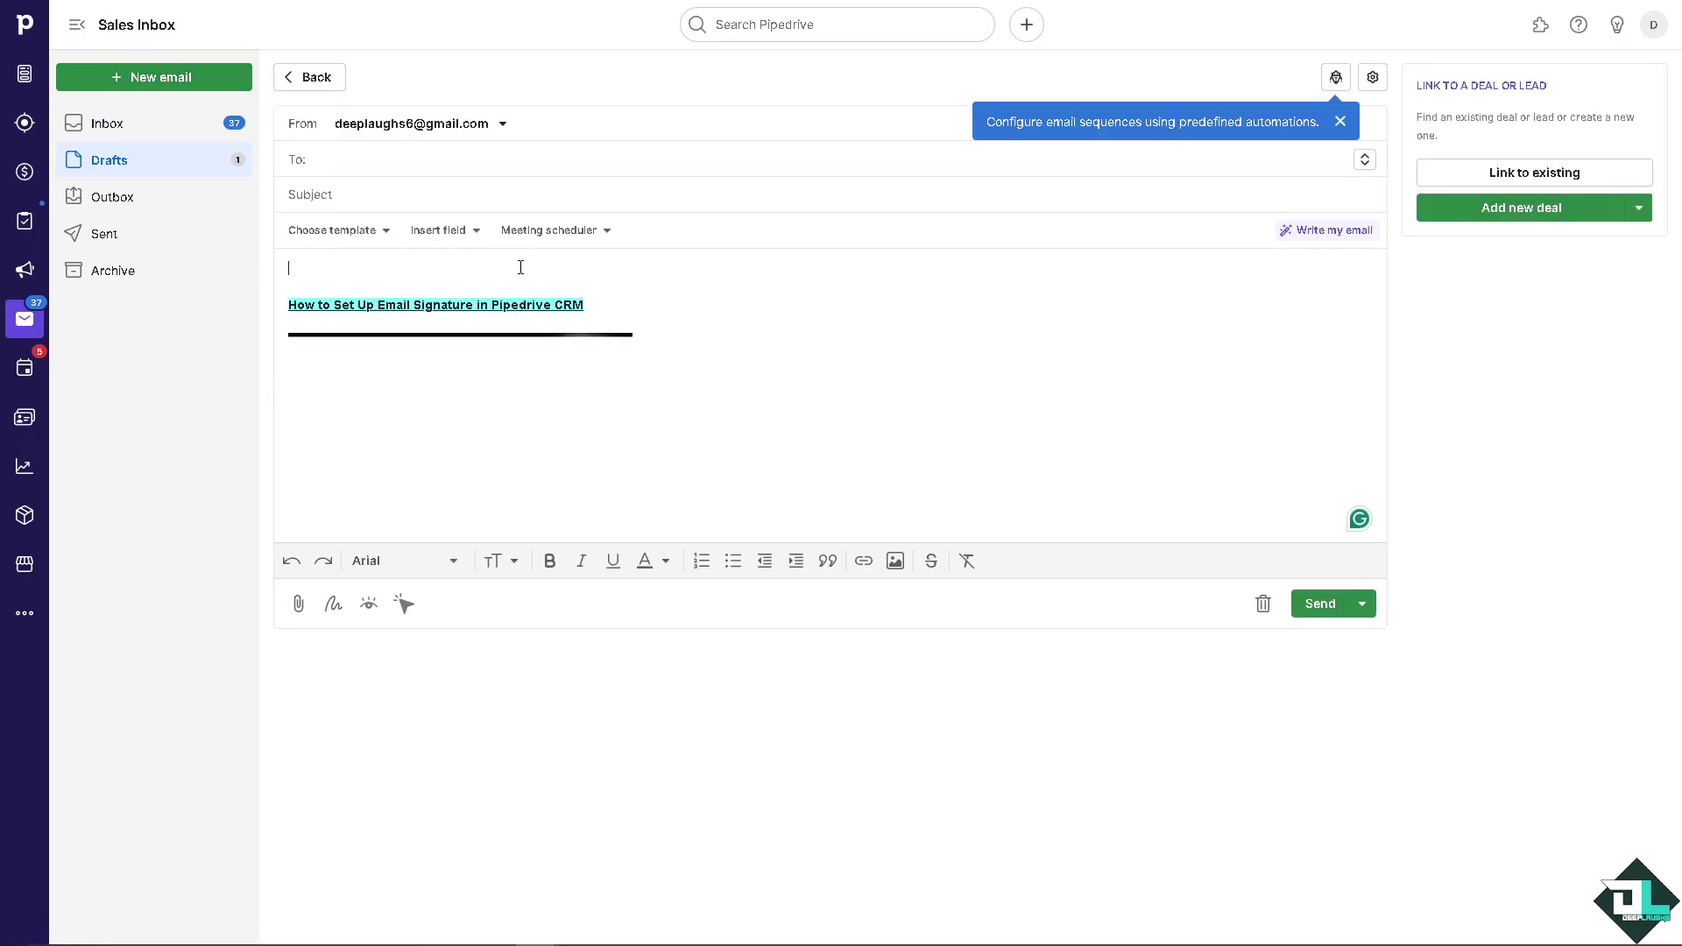
pyautogui.click(388, 237)
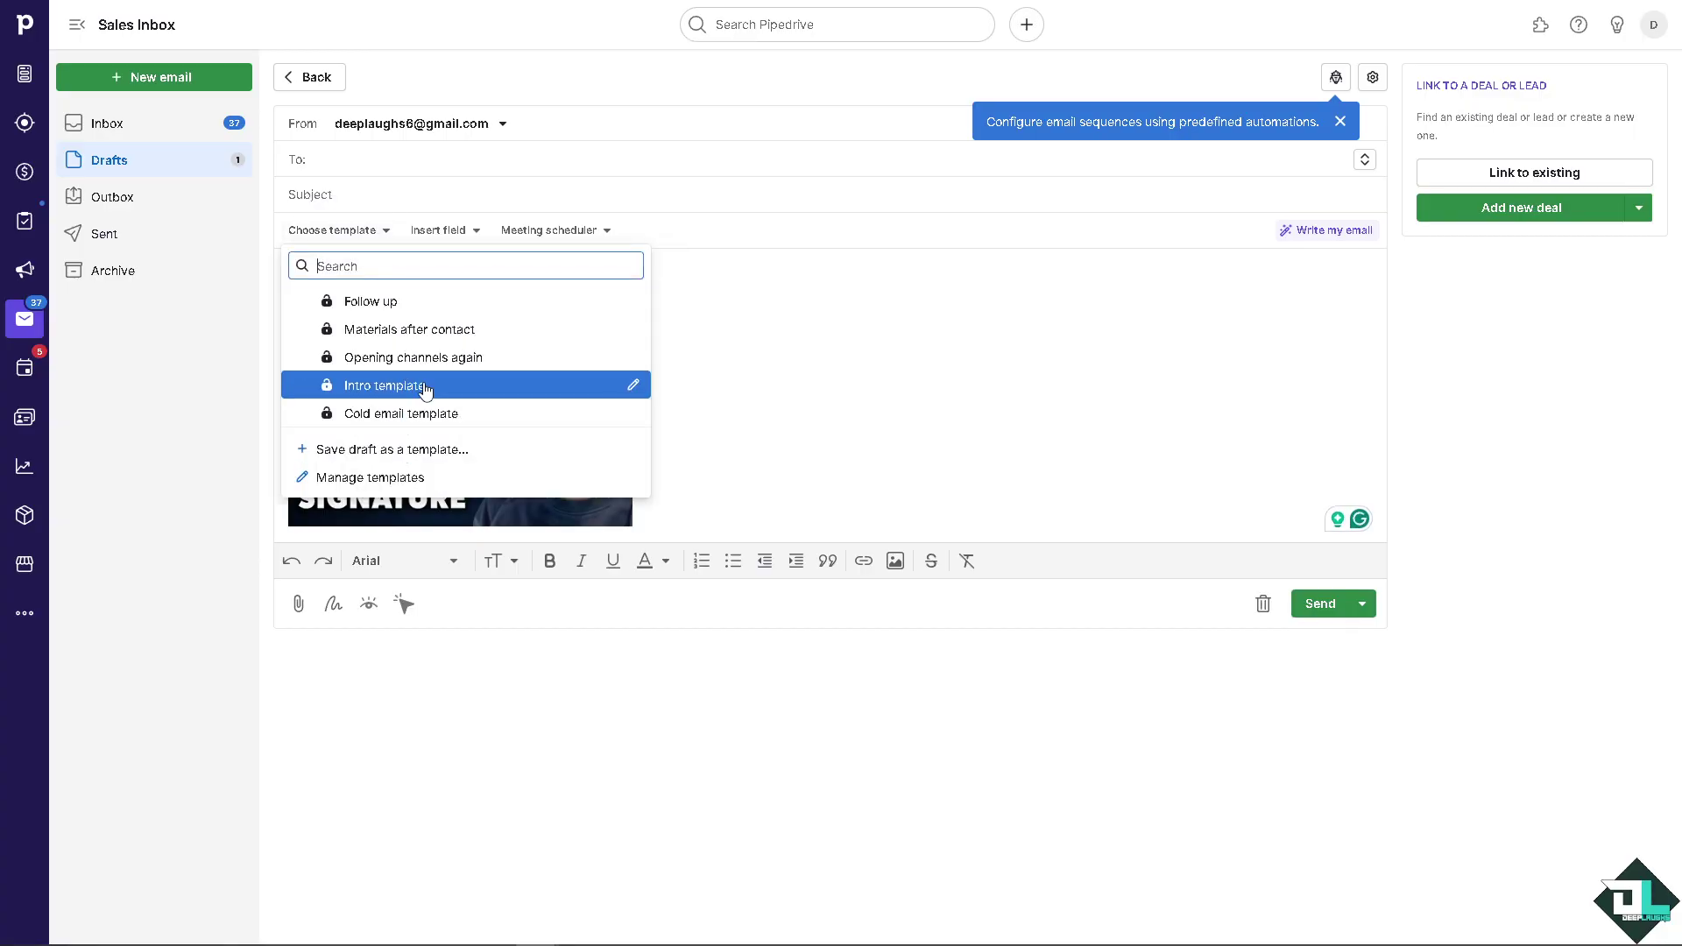
pyautogui.click(430, 476)
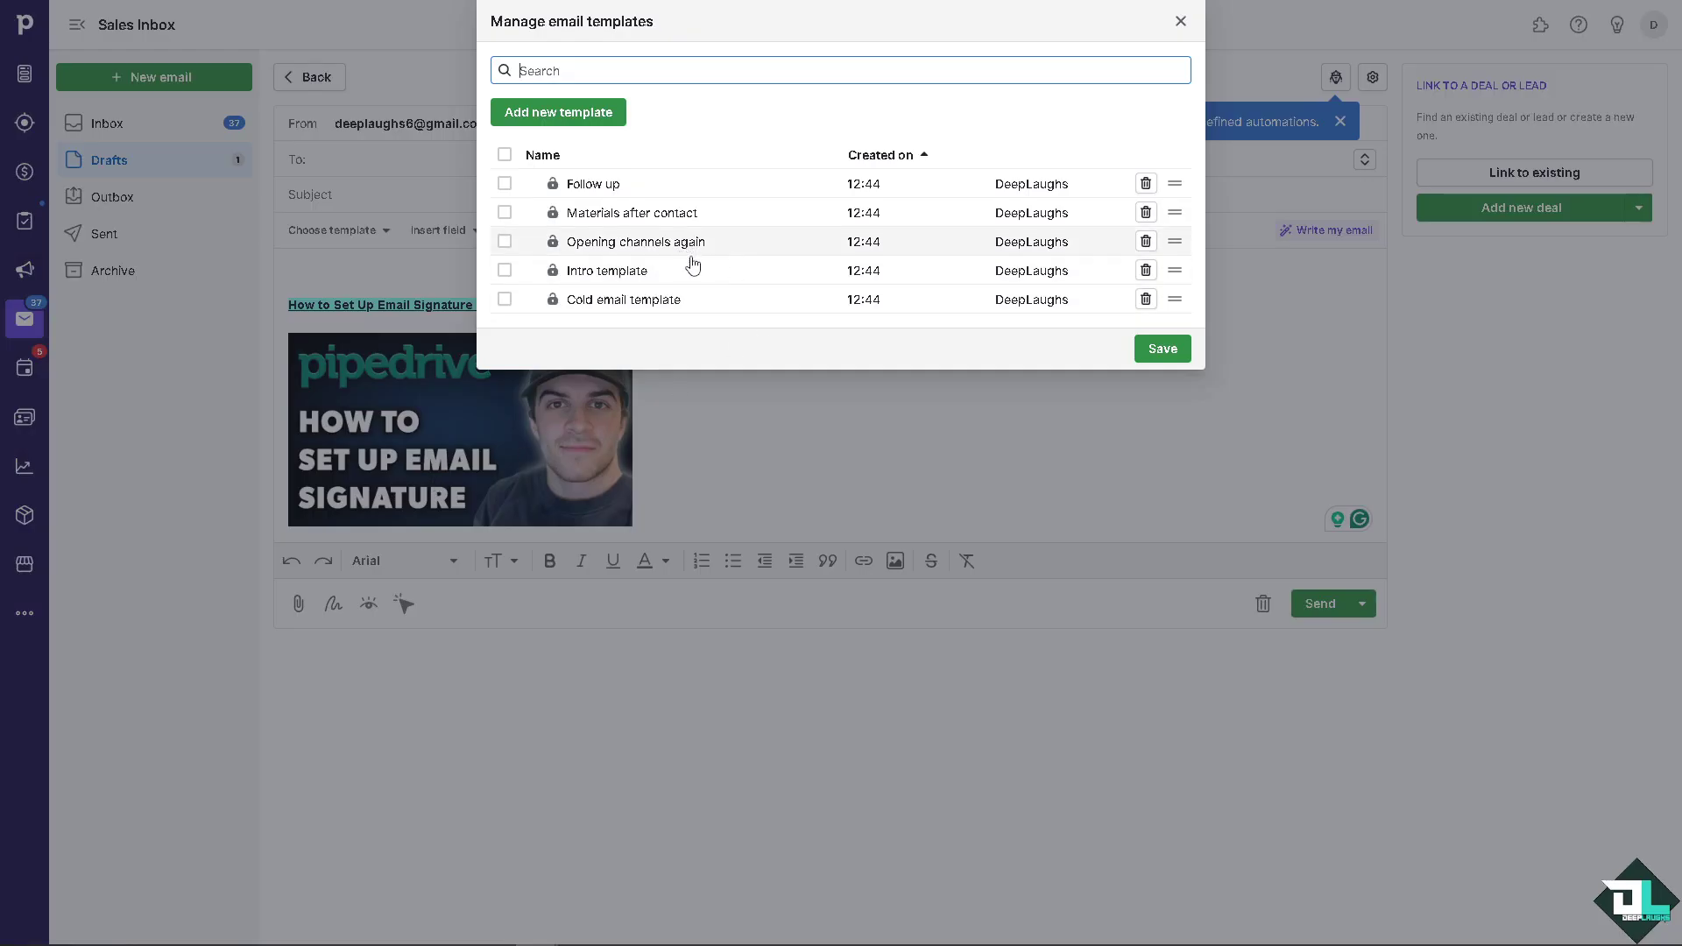
pyautogui.click(602, 115)
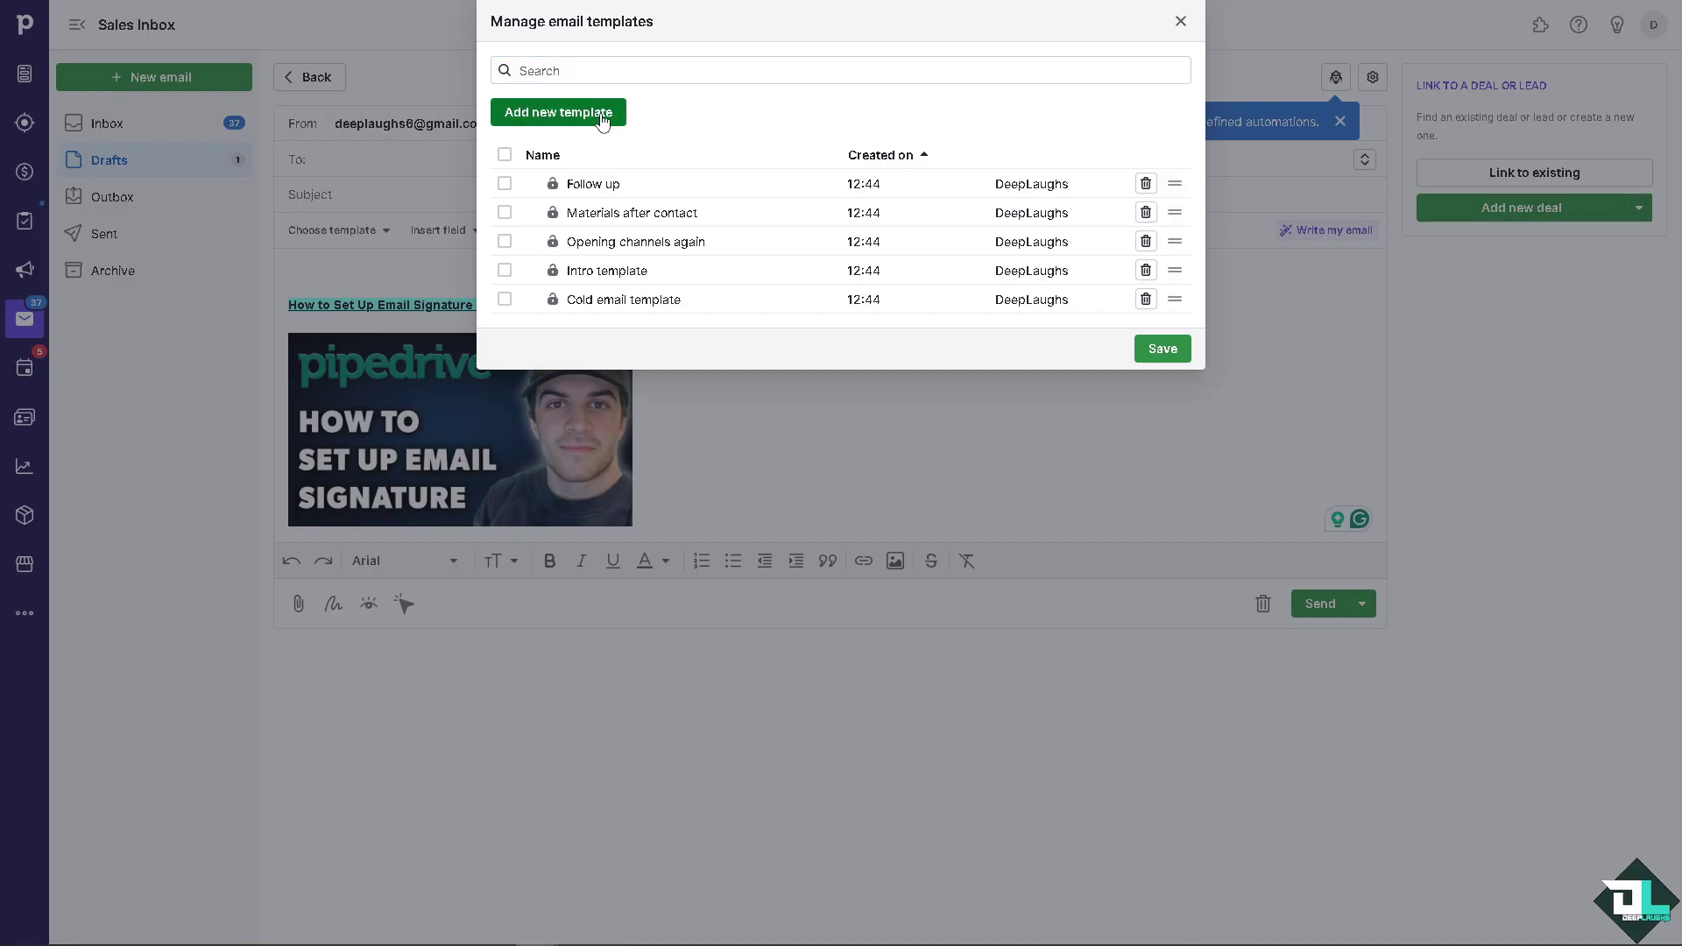
# Name the new template DeepLaughs and set its visibility to Shared
pyautogui.click(651, 92)
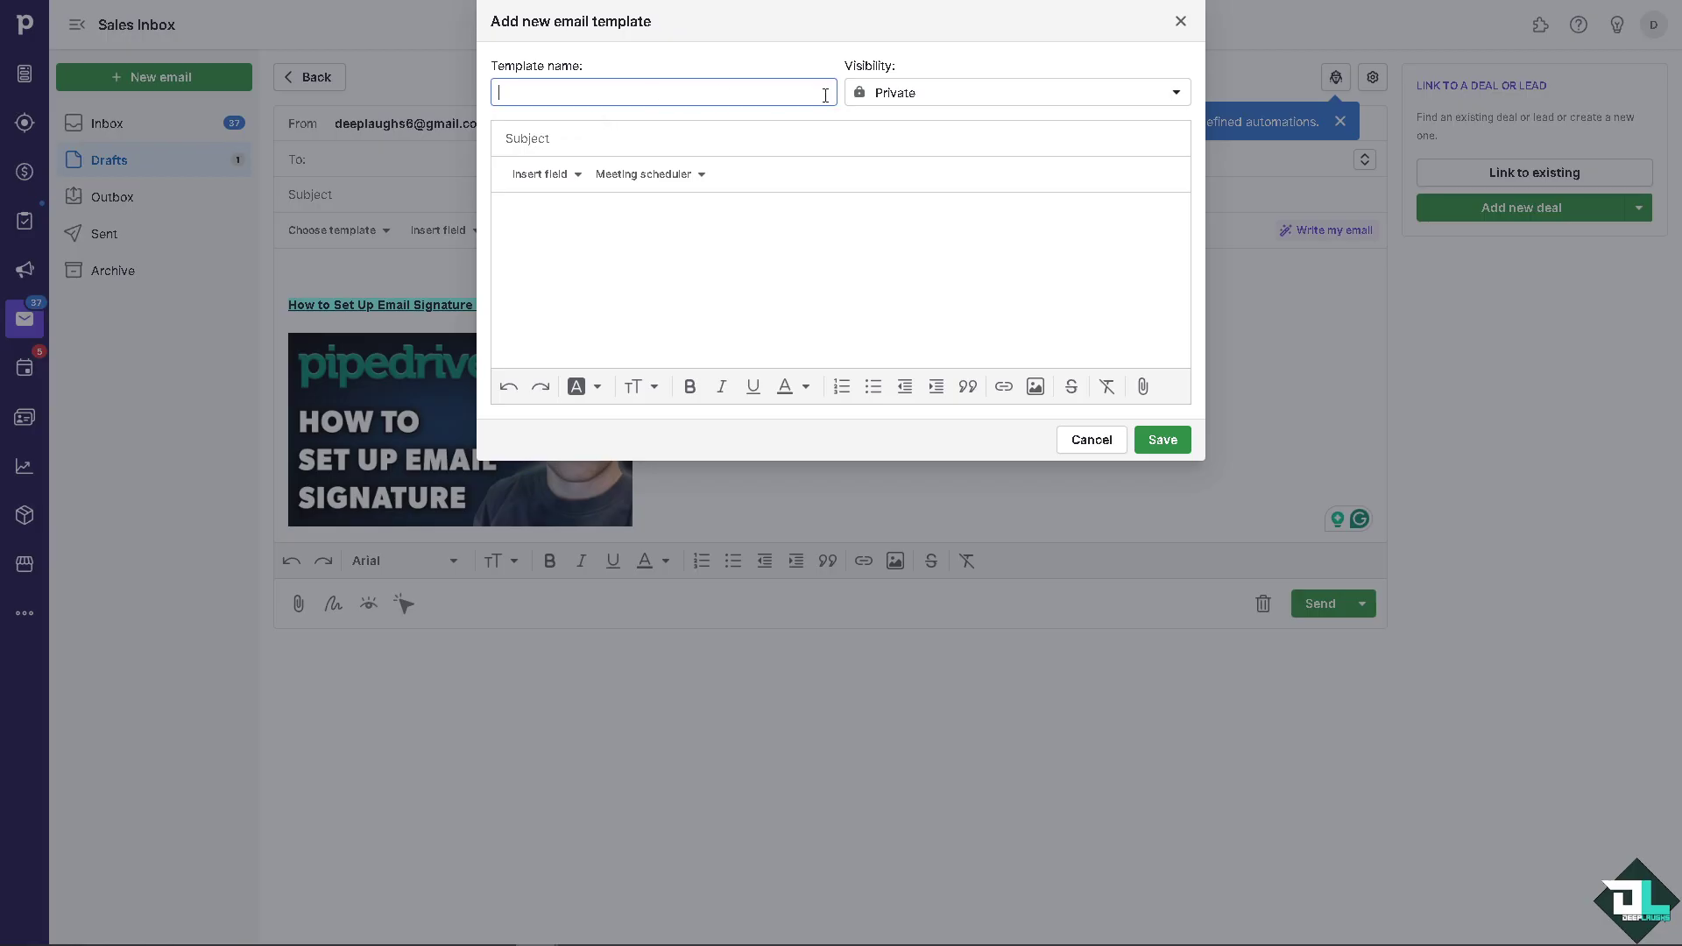
pyautogui.click(932, 99)
pyautogui.click(583, 179)
pyautogui.click(627, 140)
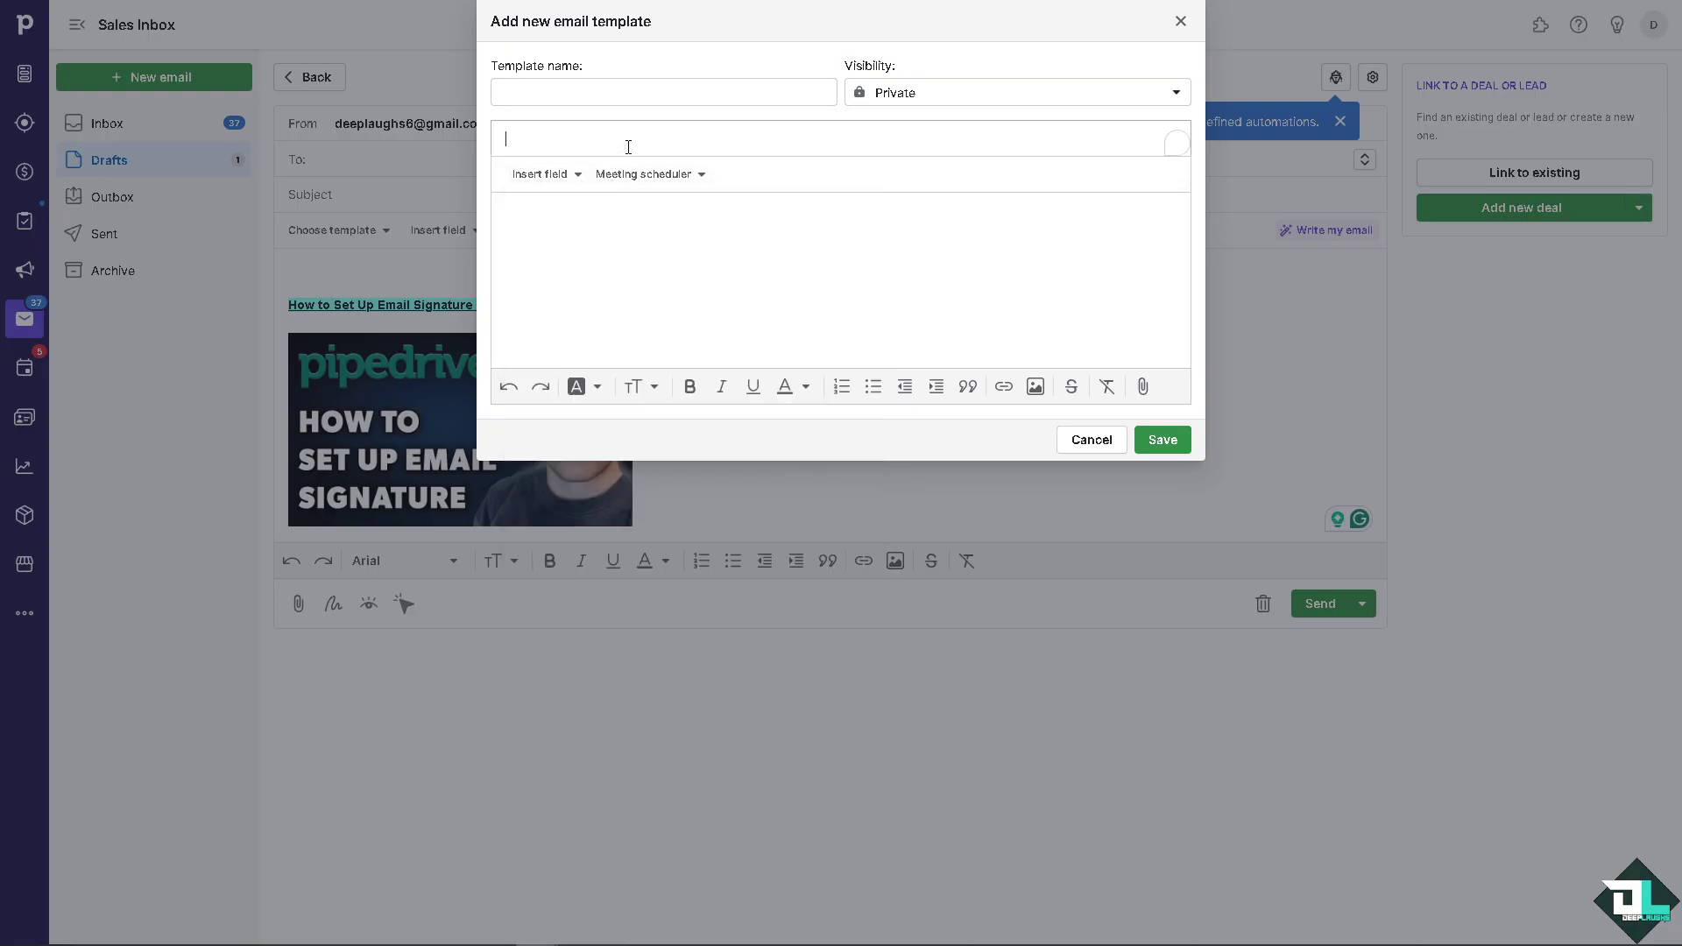
pyautogui.click(618, 93)
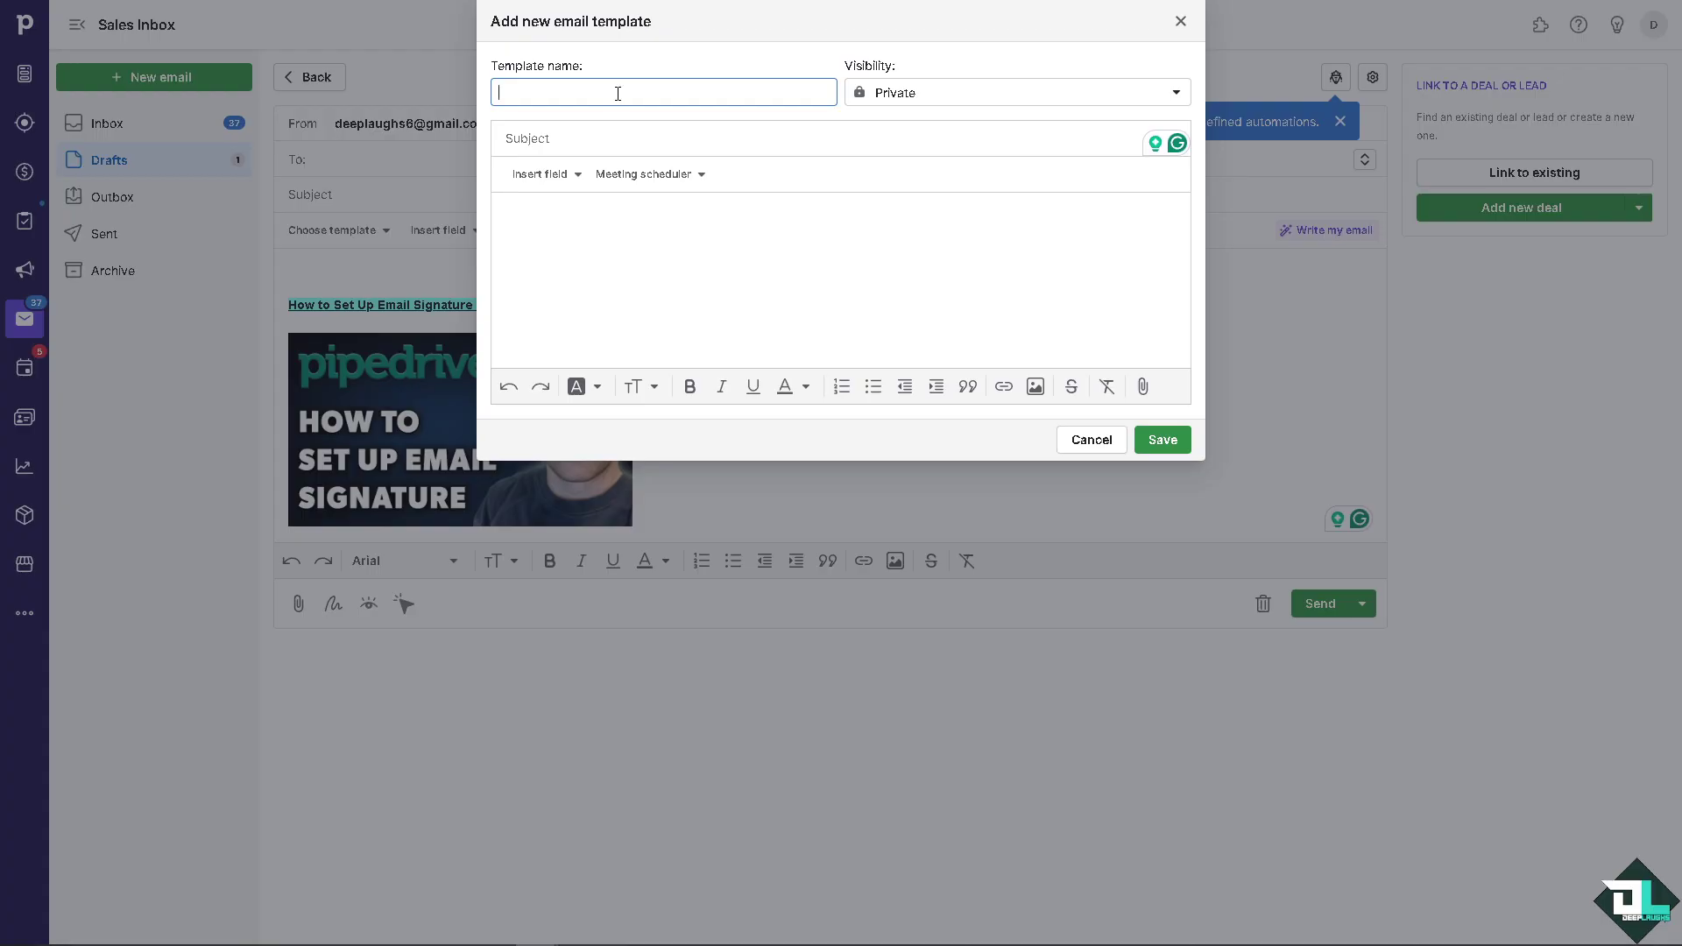
pyautogui.write('DeepLaughs')
pyautogui.click(1093, 97)
pyautogui.click(968, 159)
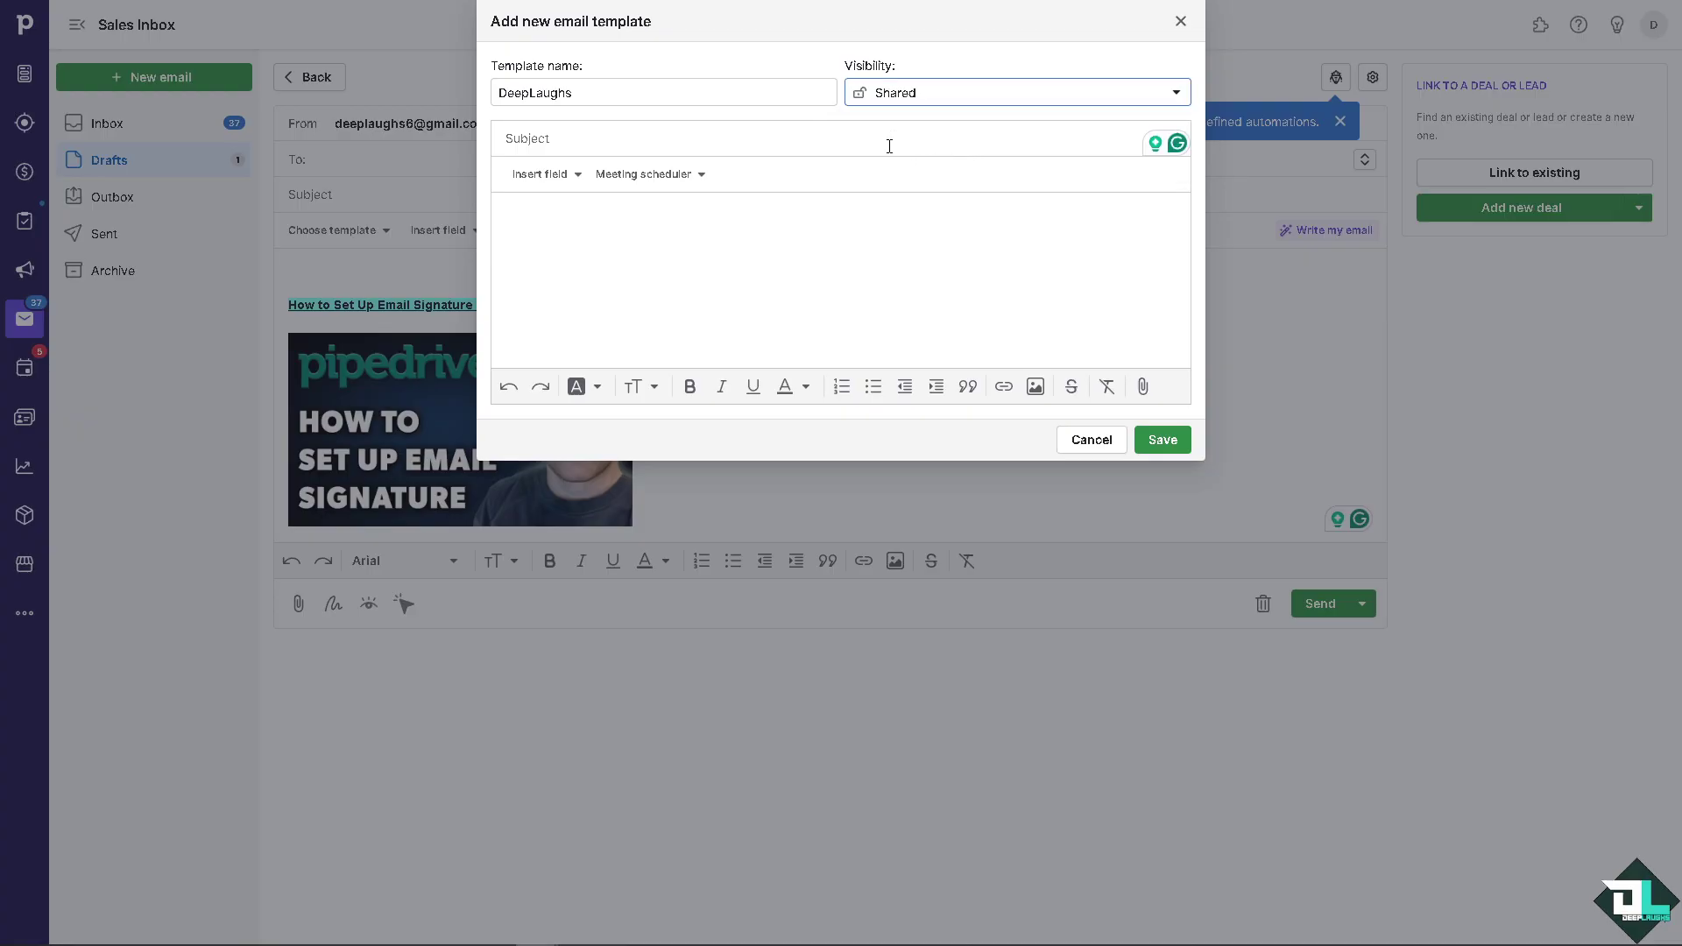
# Set the subject to 'How to Create Email Templates in Pipedrive', save, and reopen to verify
pyautogui.click(612, 136)
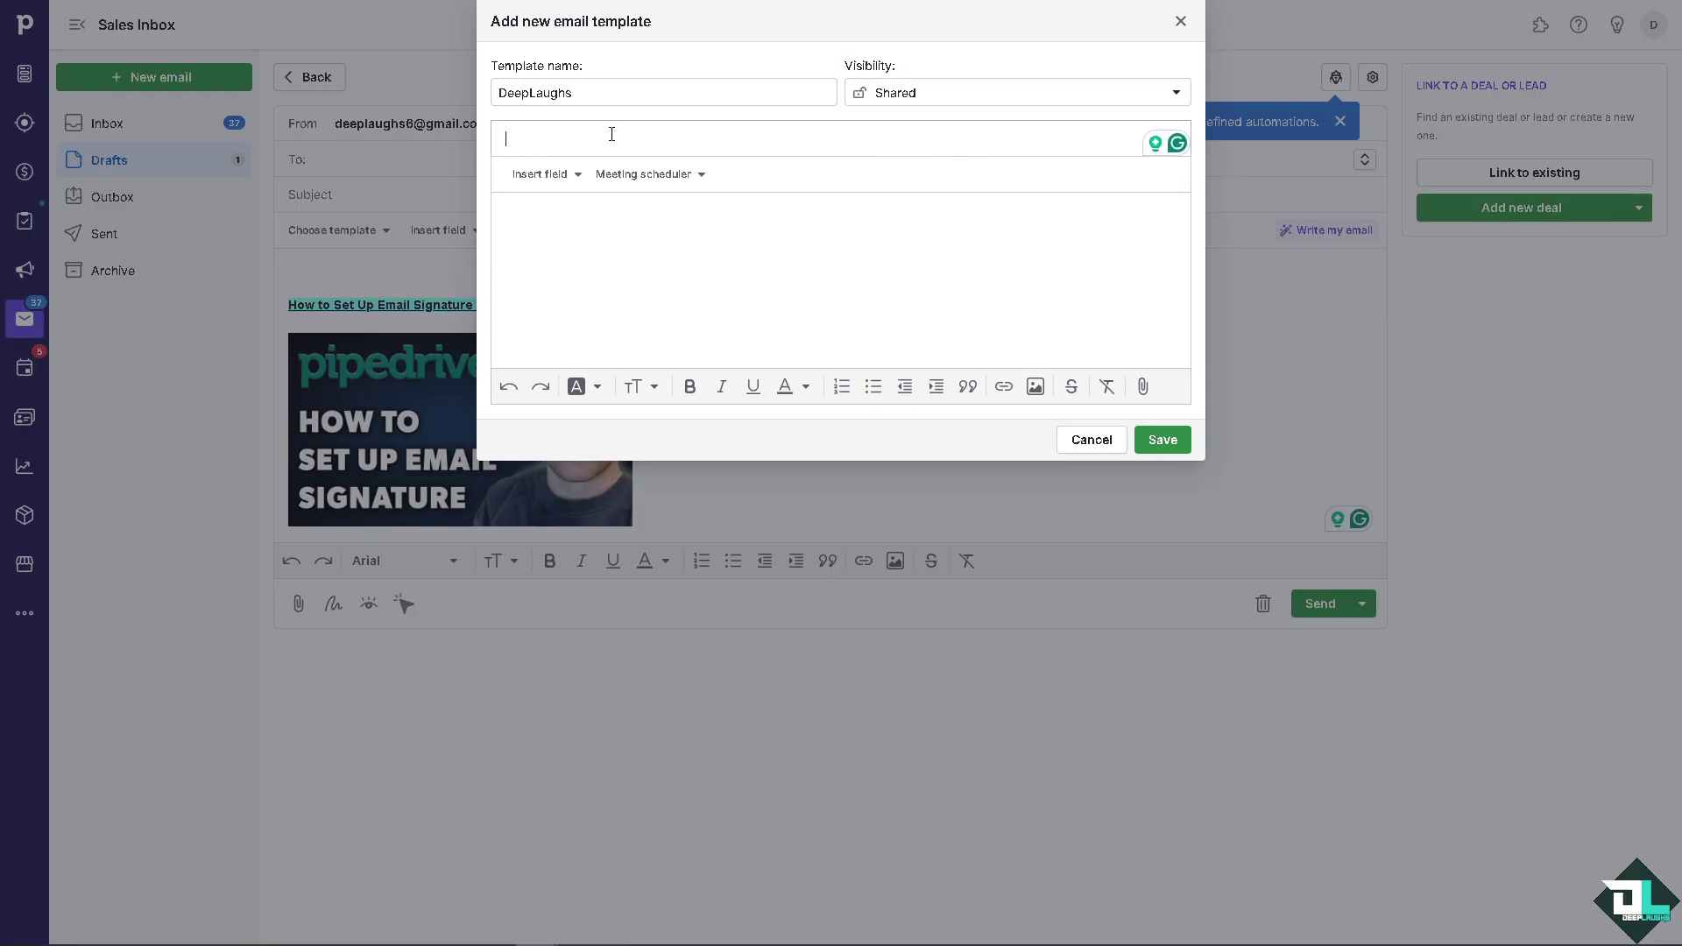
pyautogui.write('www.youtube.com/@DeepLaughs')
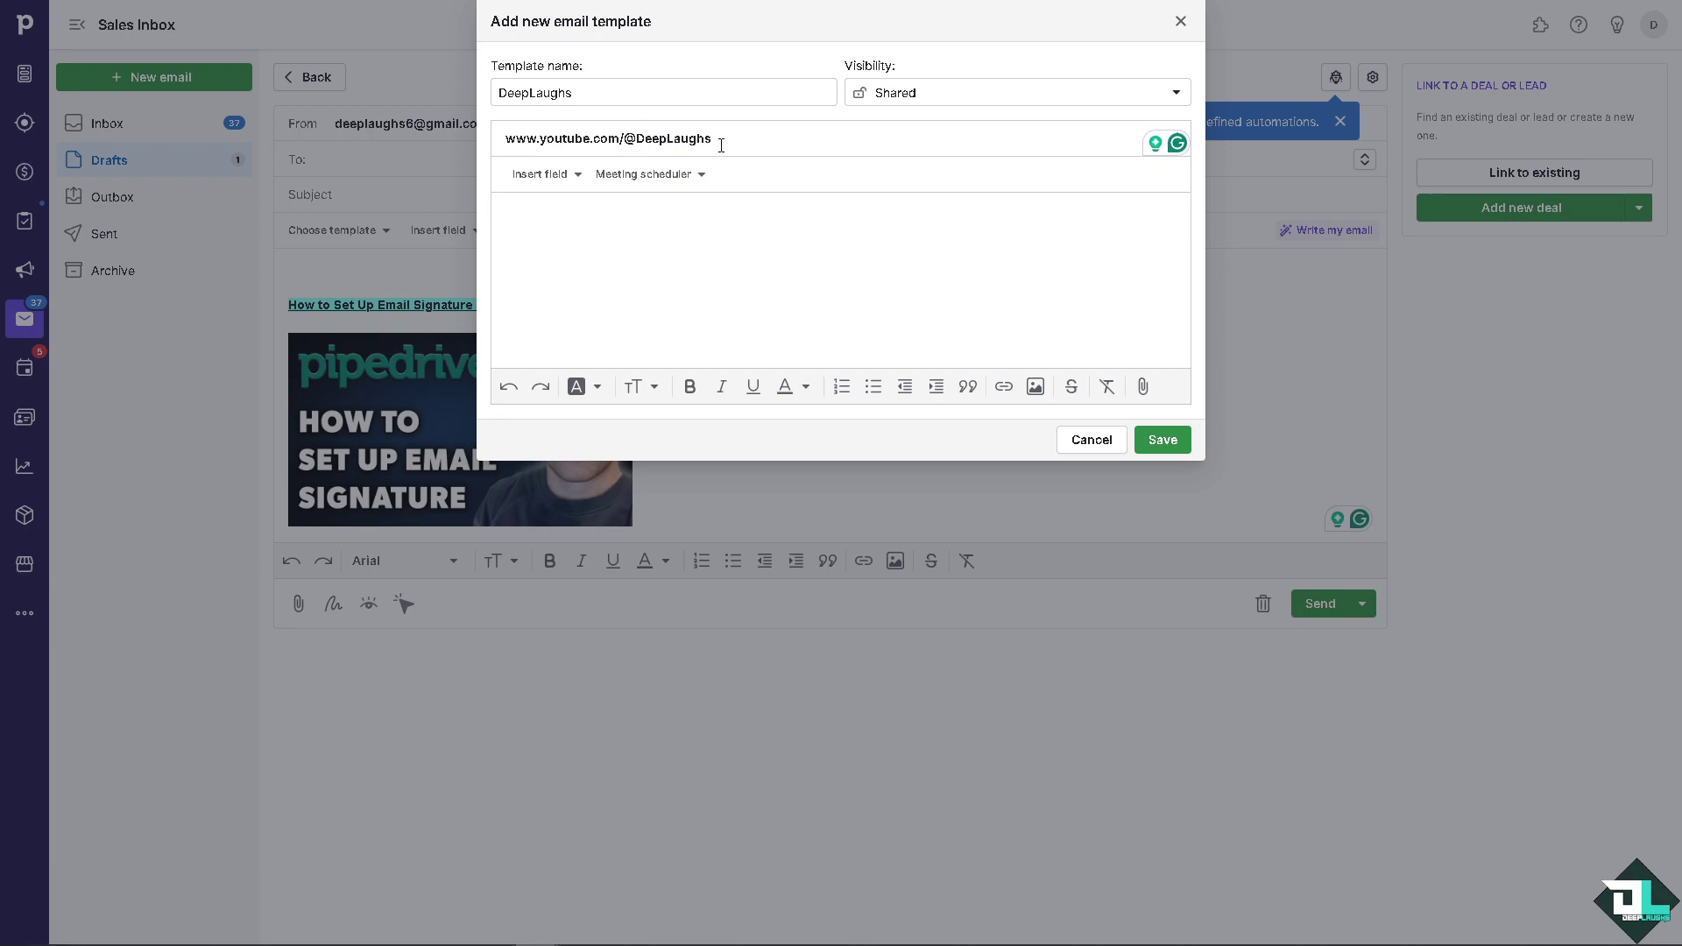
pyautogui.hotkey('ctrl', 'a')
pyautogui.write('How to Create Email Templates in Pipedrive')
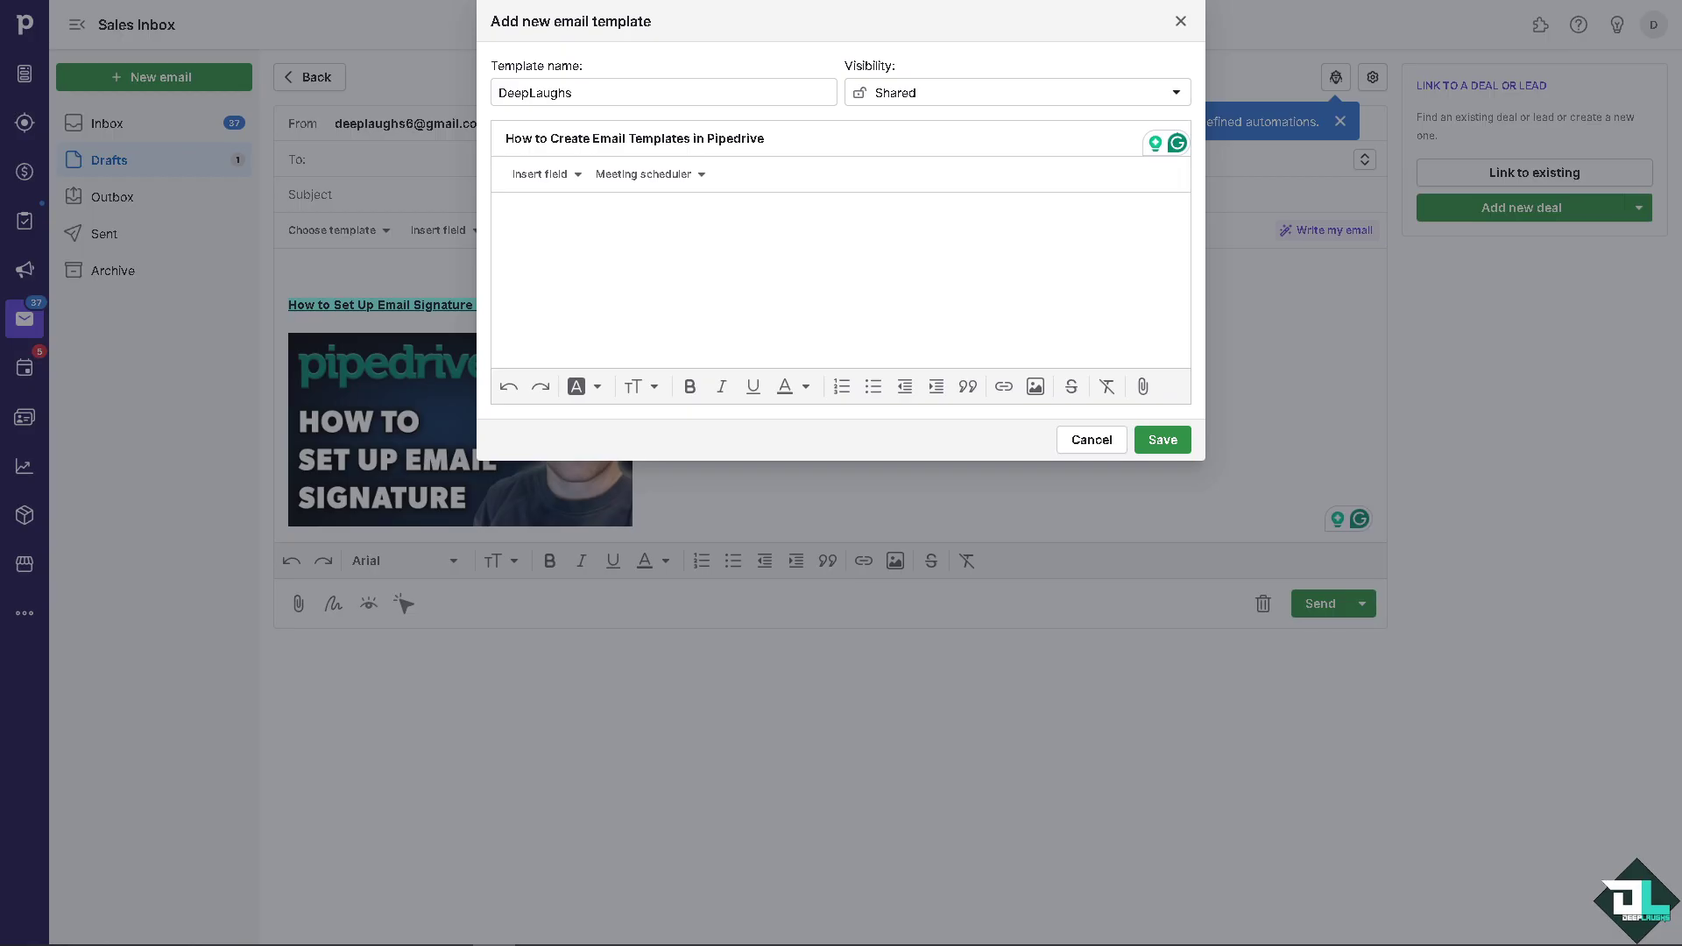
pyautogui.click(1162, 439)
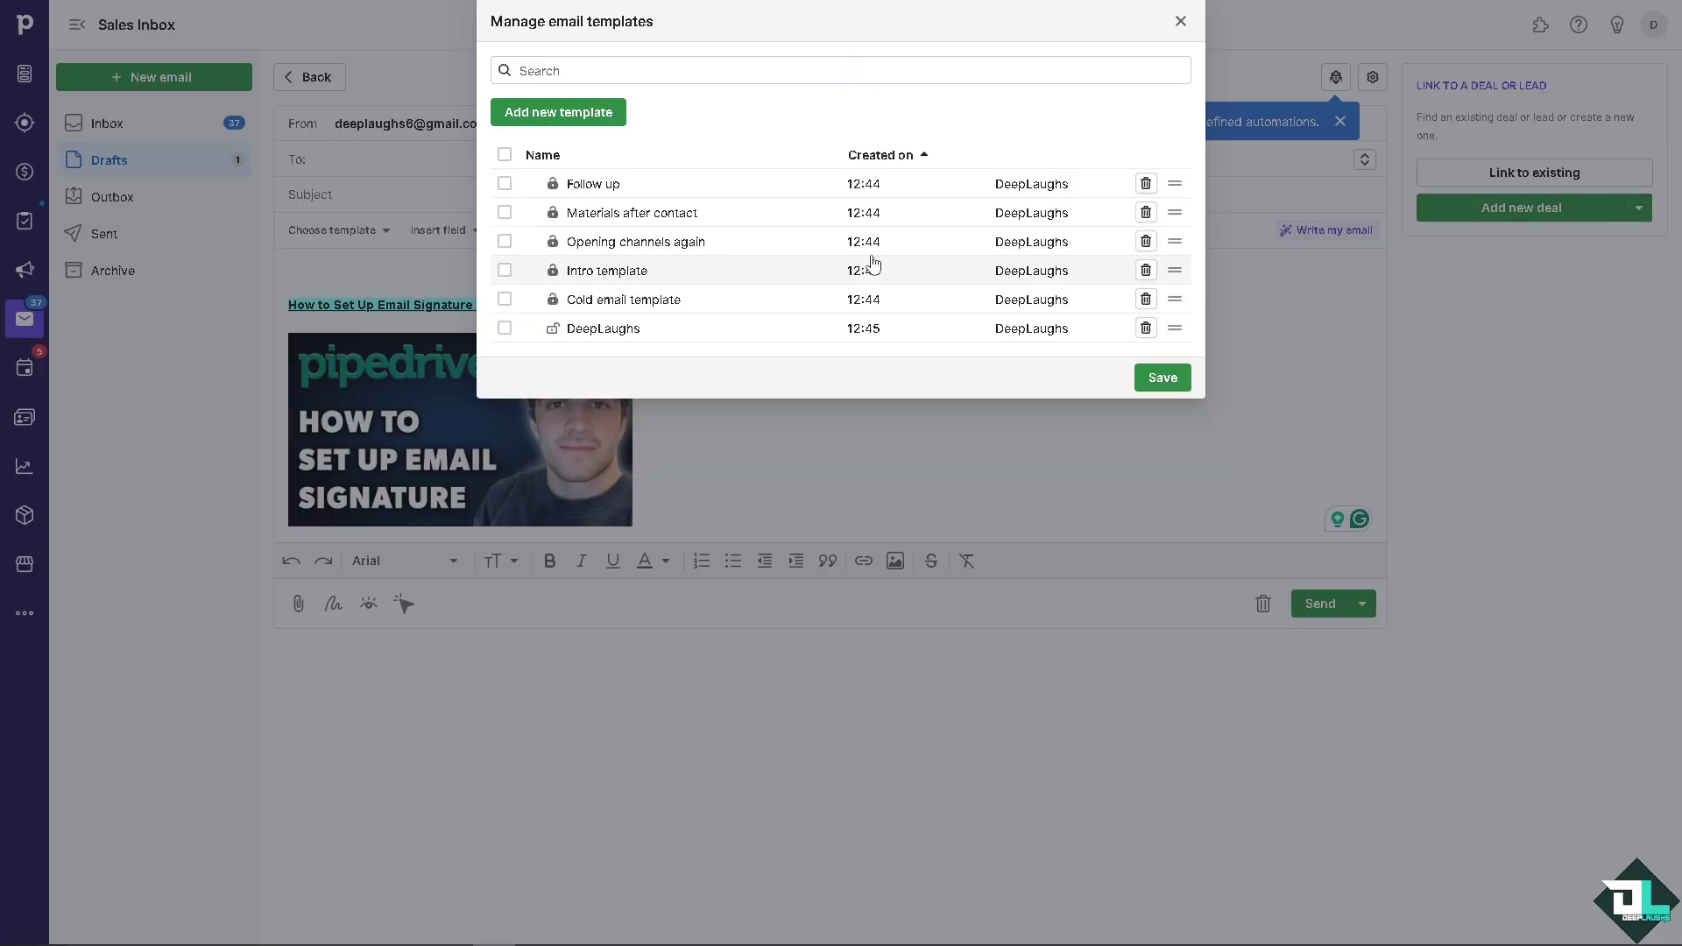
pyautogui.click(612, 330)
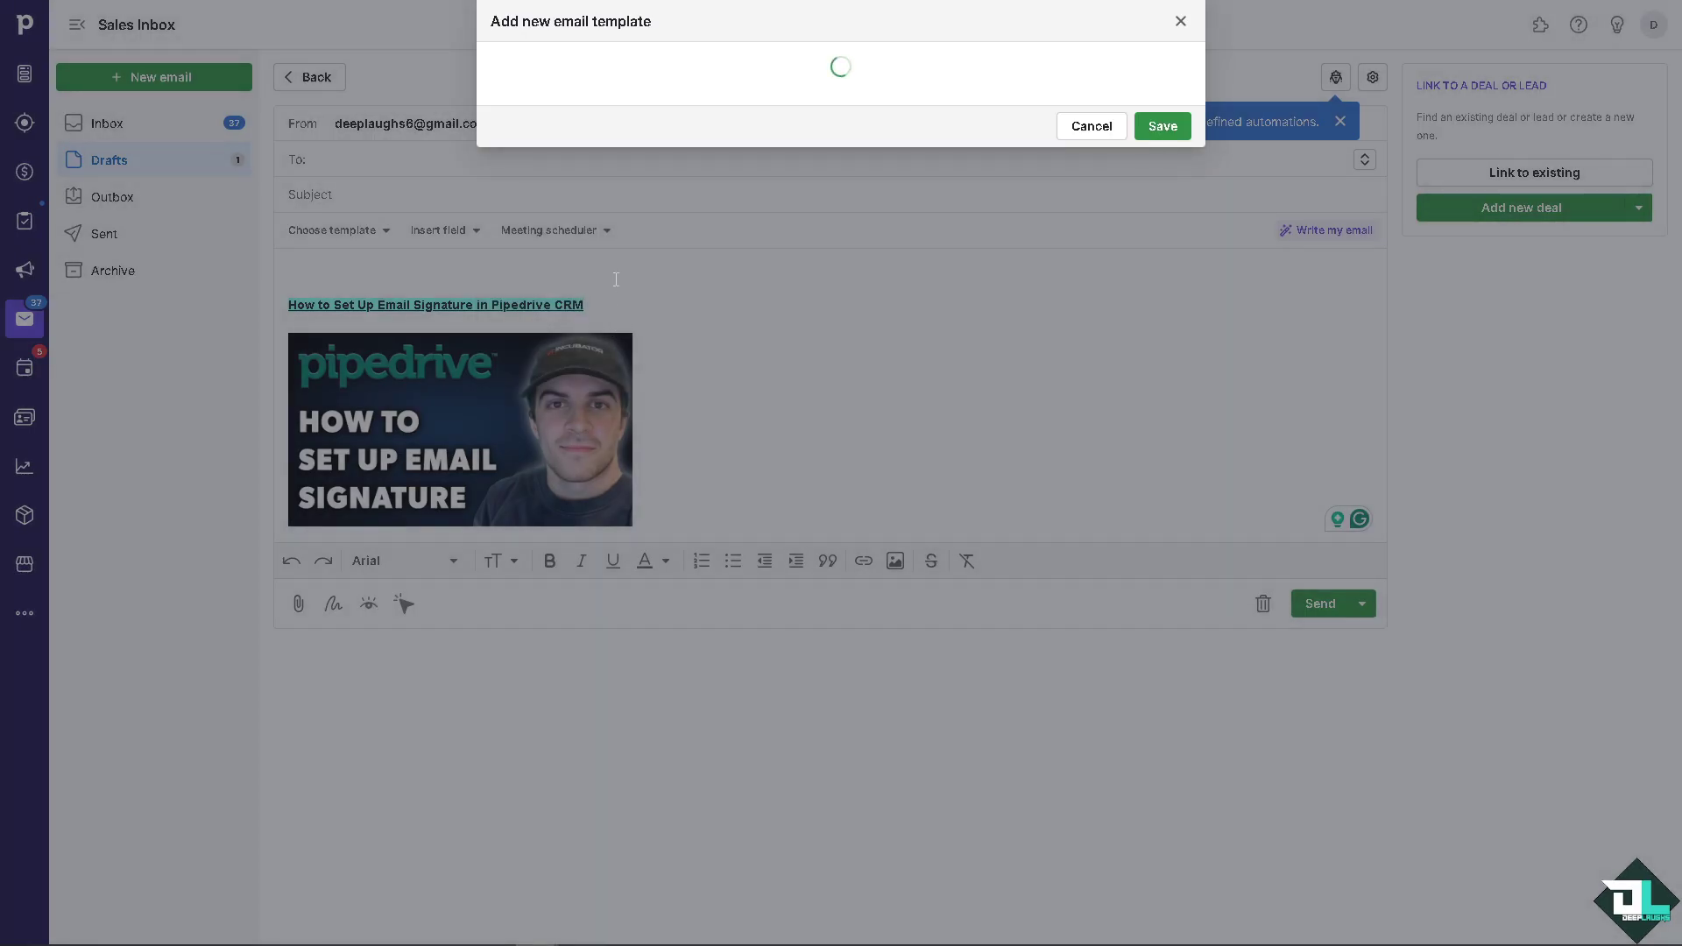
pyautogui.click(1190, 29)
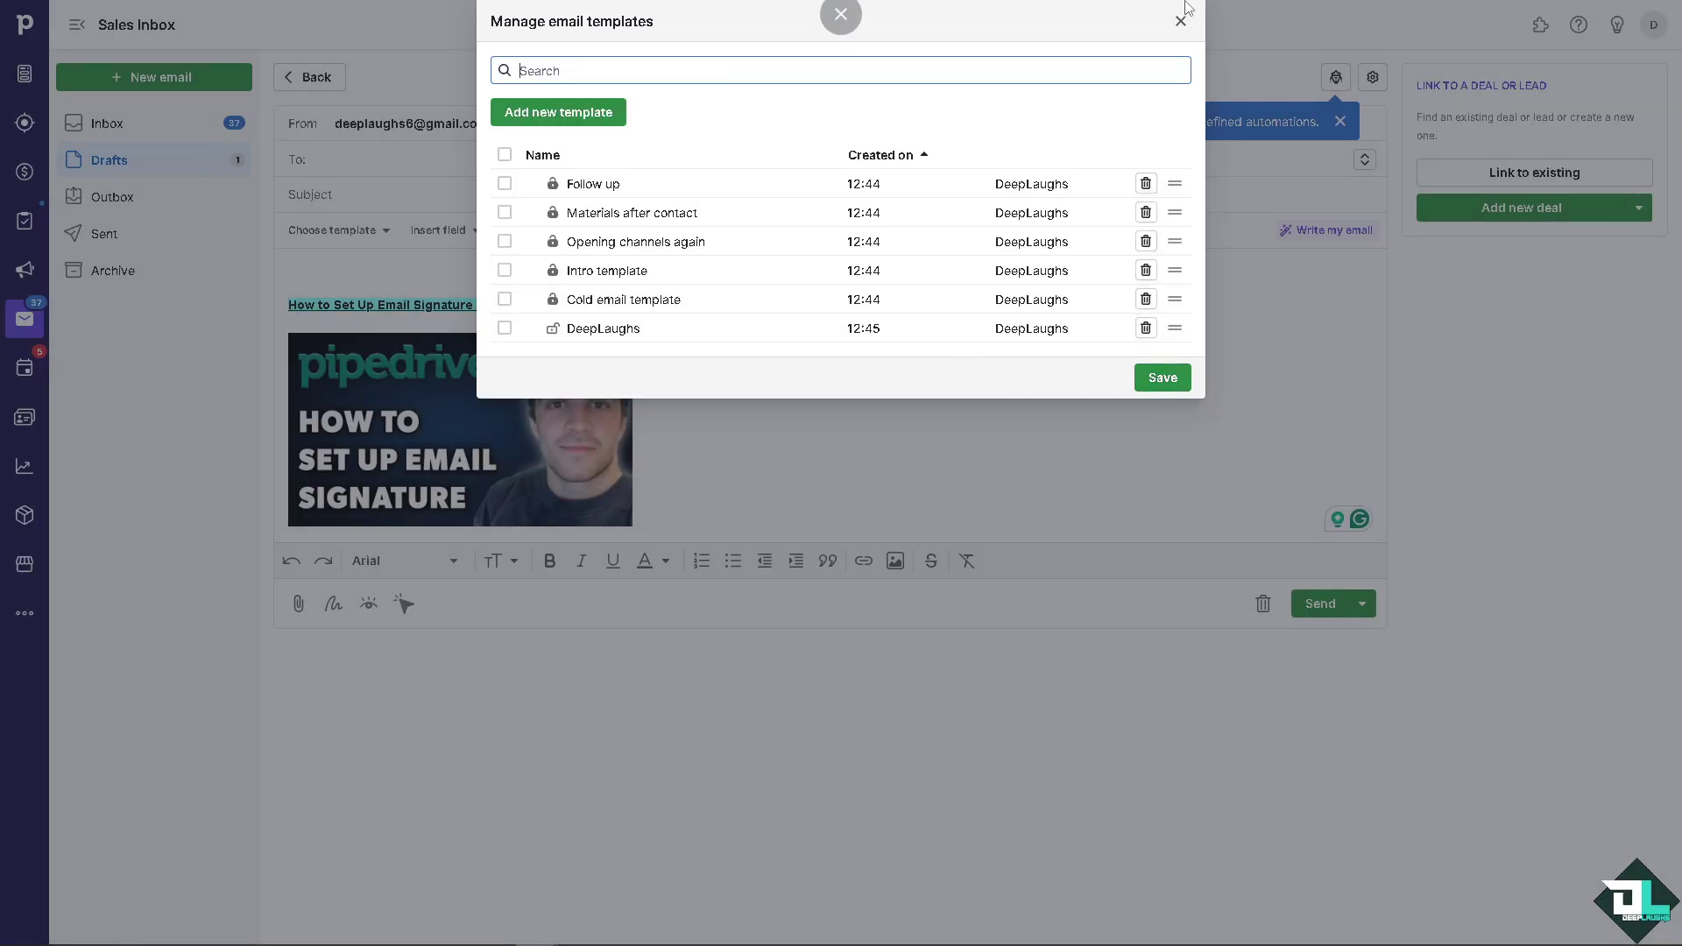
# Close the templates window and create an email campaign titled 'How to Create Email Templates in Pipedrive'
pyautogui.click(1180, 20)
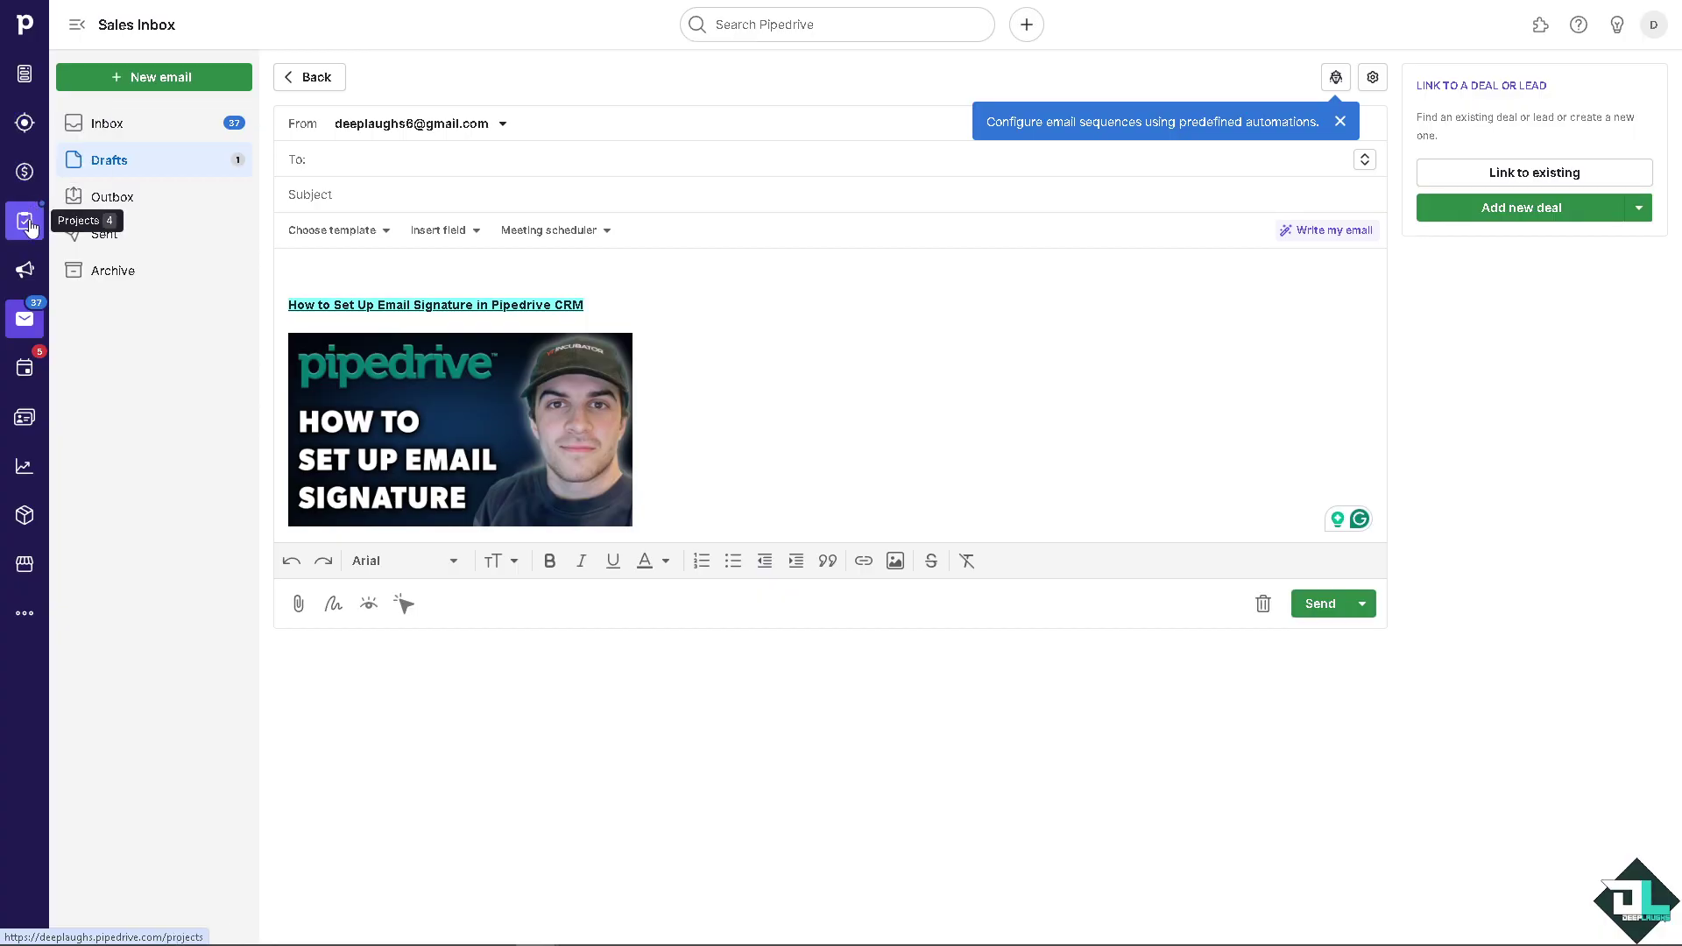
pyautogui.click(24, 270)
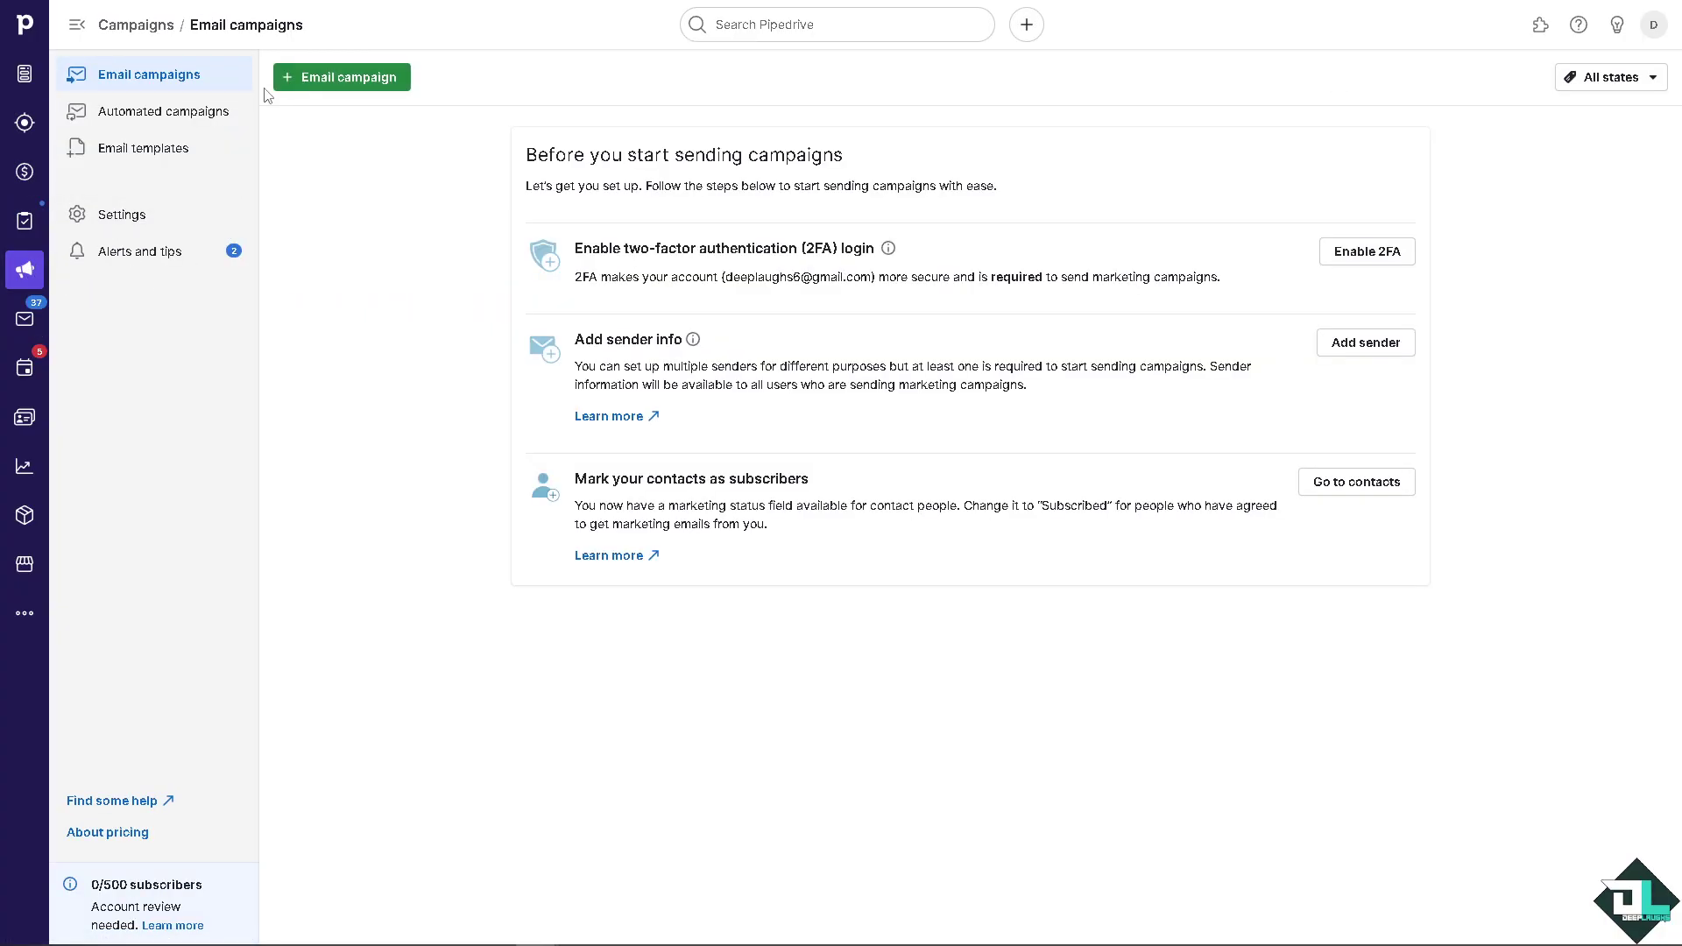
pyautogui.click(398, 83)
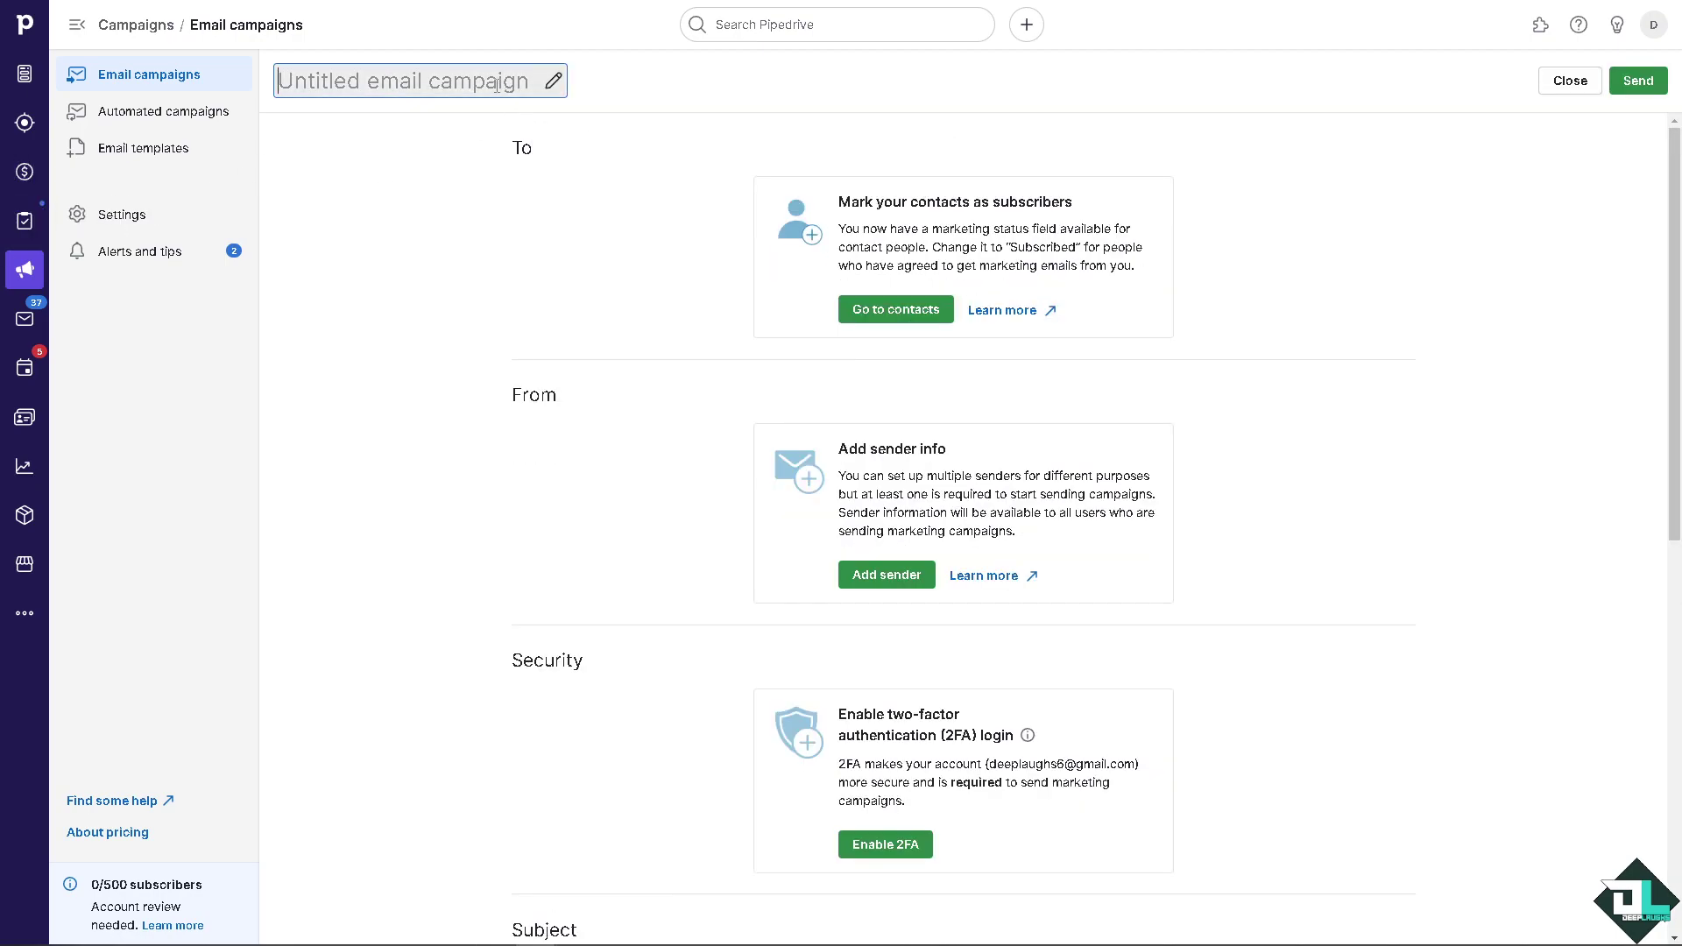
pyautogui.write('How to Create Email Templates in Pipedrive')
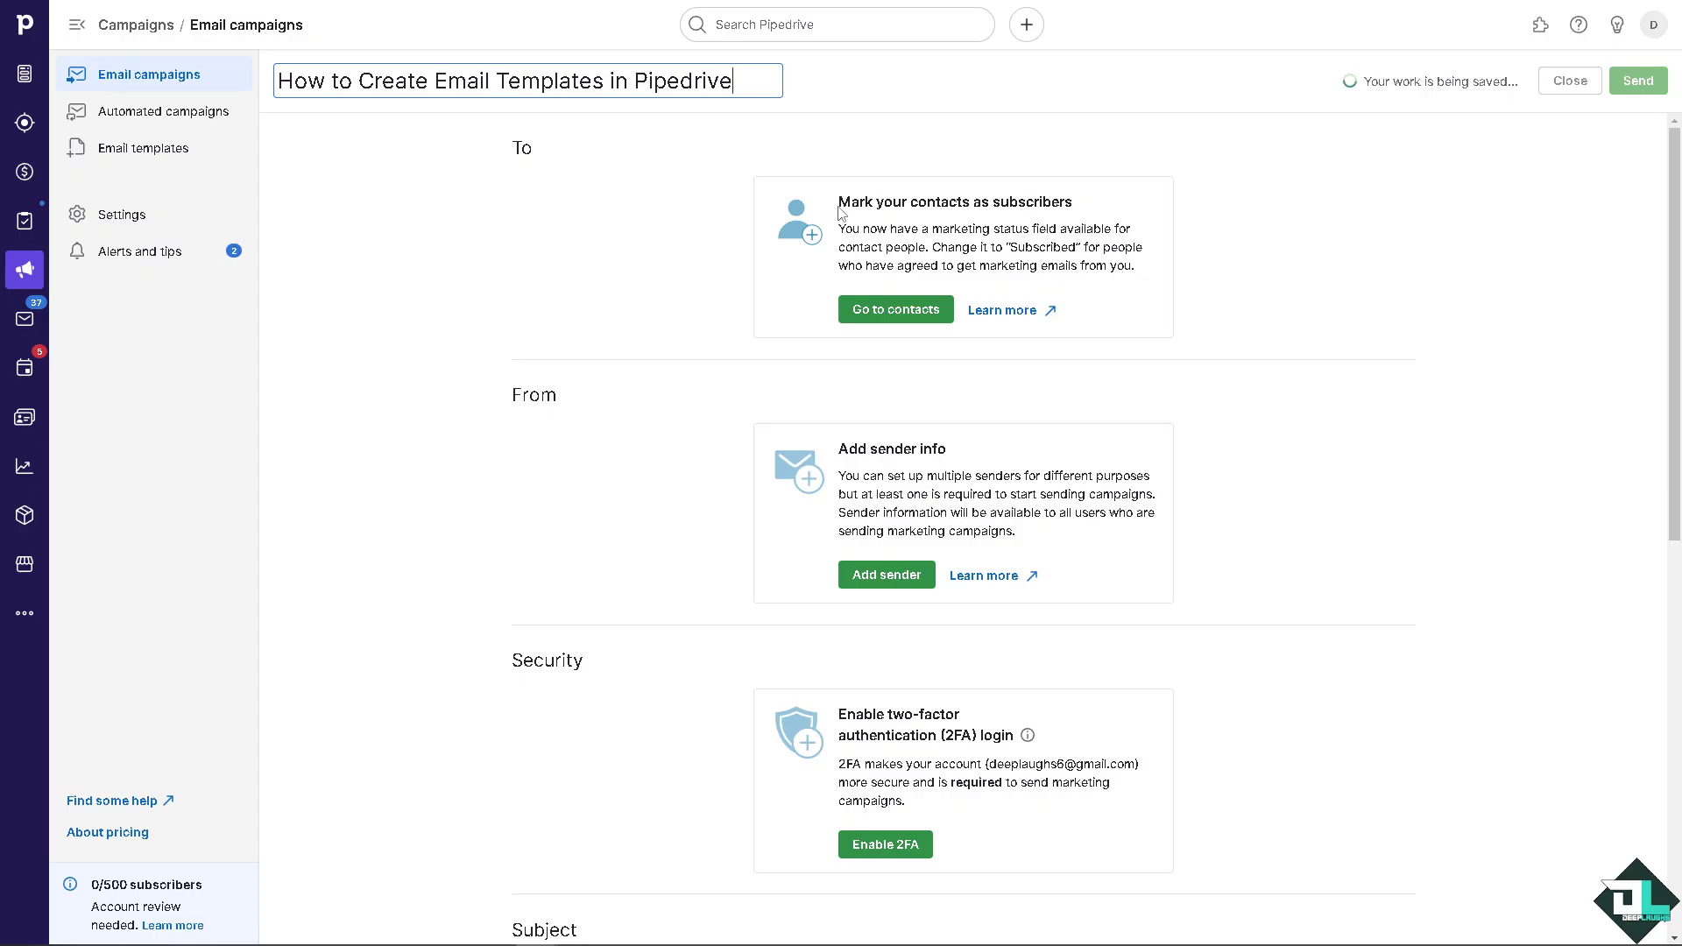
pyautogui.scroll(-5, 818, 506)
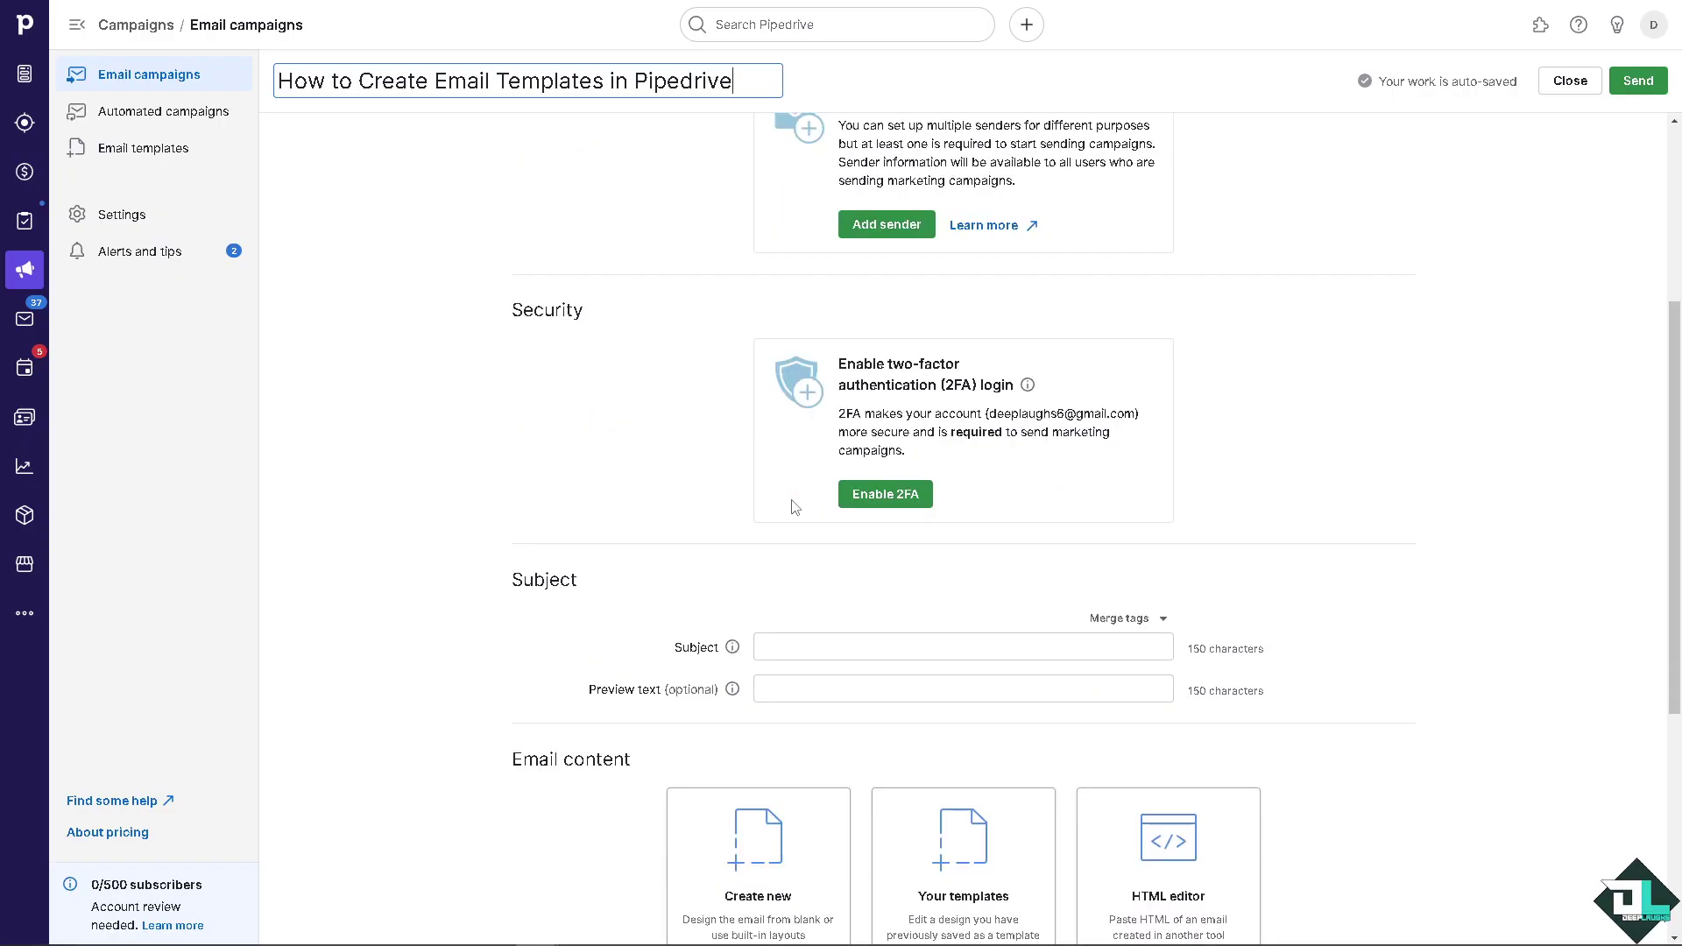
pyautogui.press('Return')
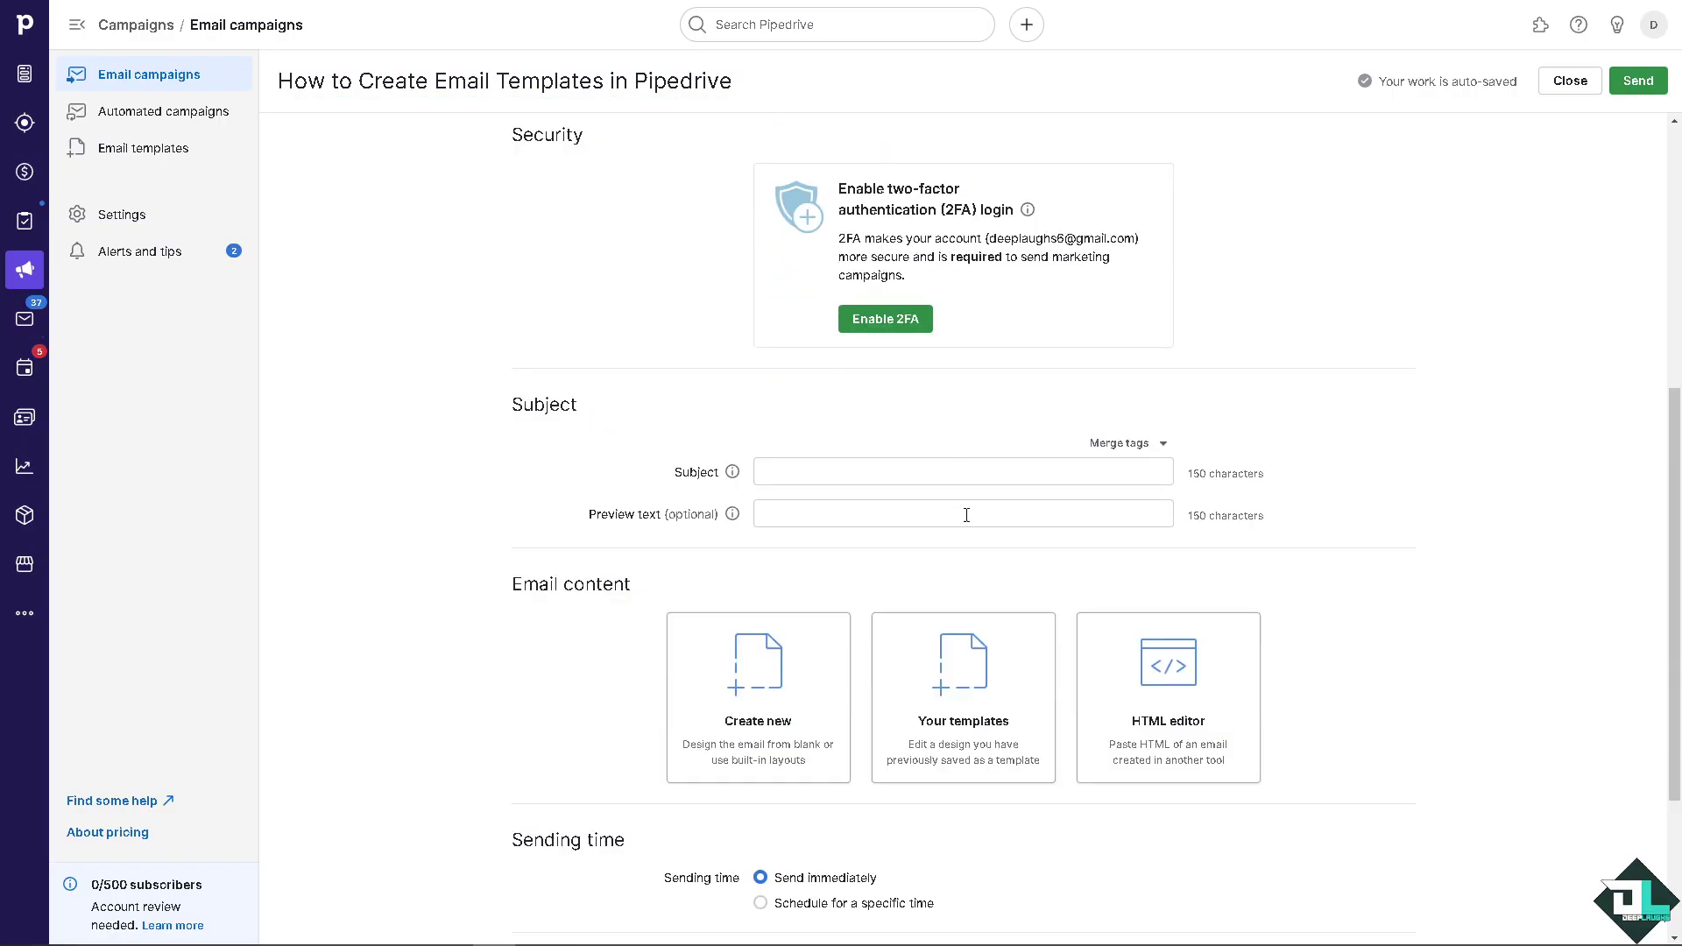
# Load the DeepLaugh Template from Your templates as the campaign content and save it
pyautogui.click(975, 681)
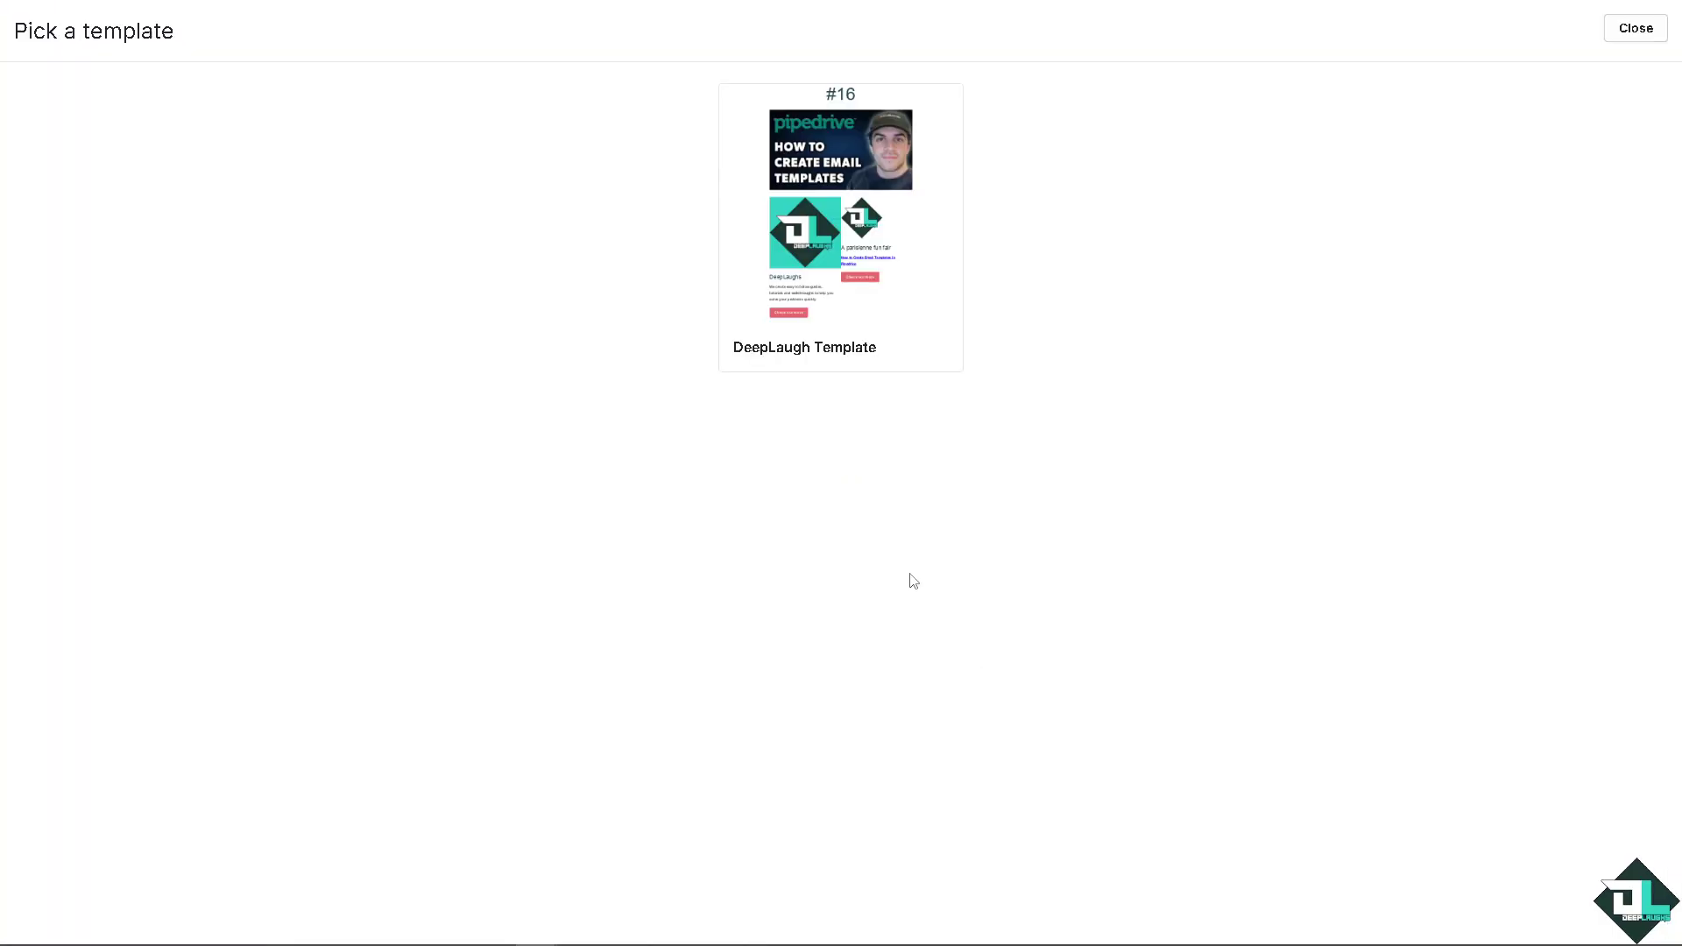
pyautogui.click(834, 276)
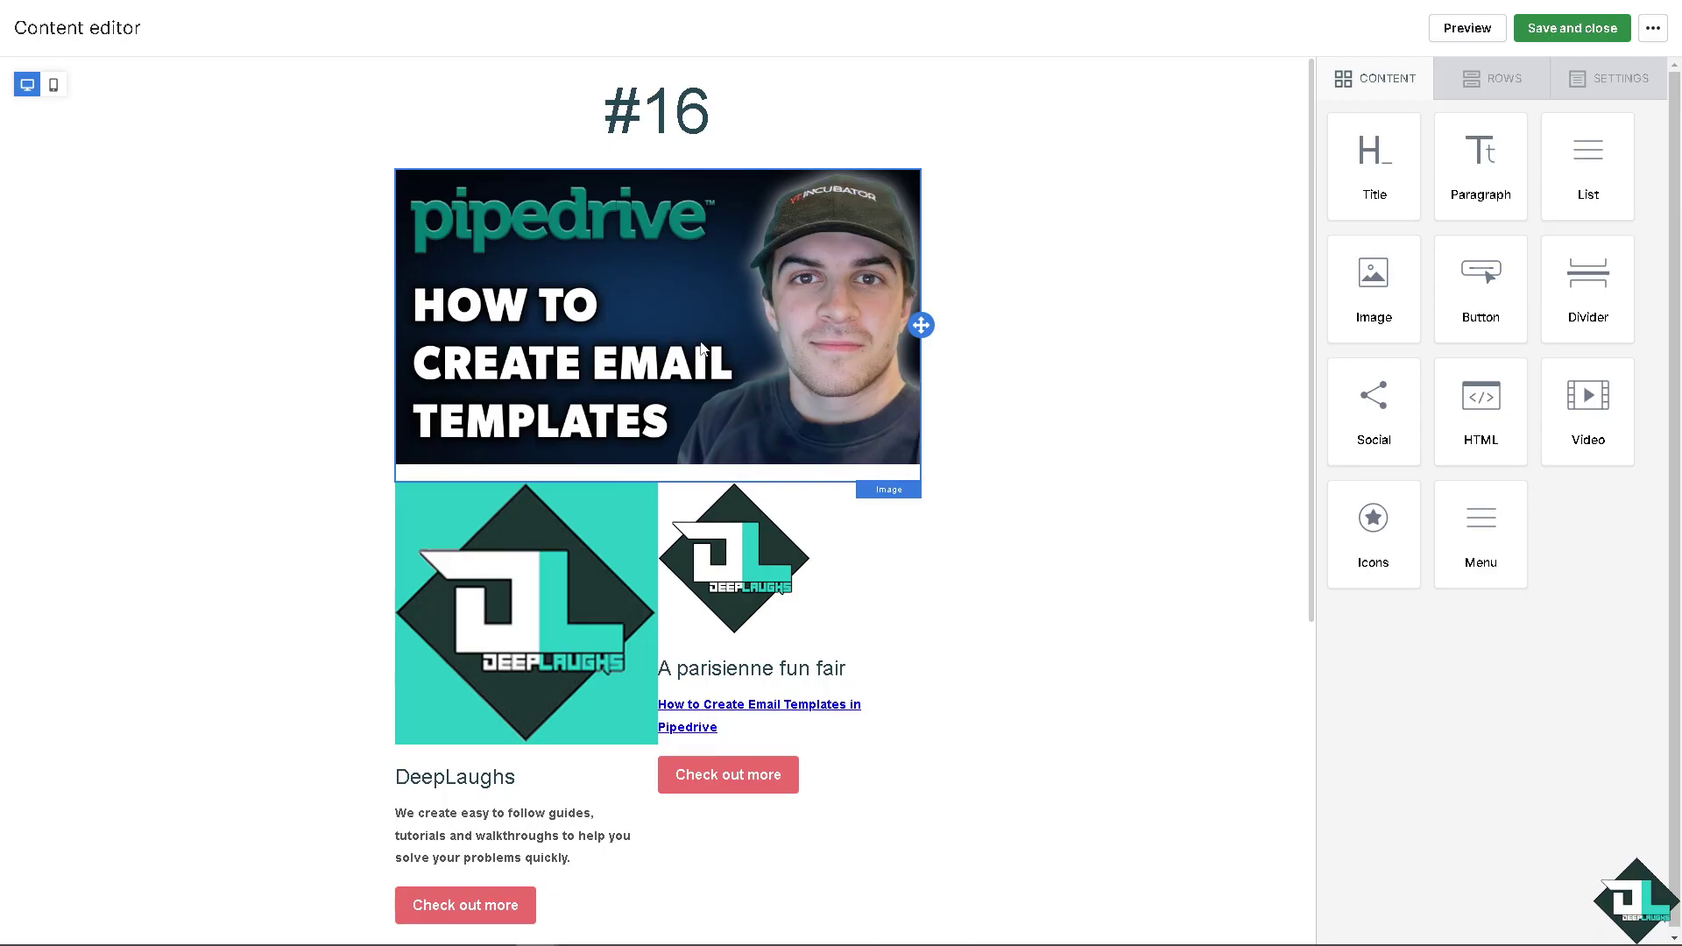
pyautogui.click(1652, 29)
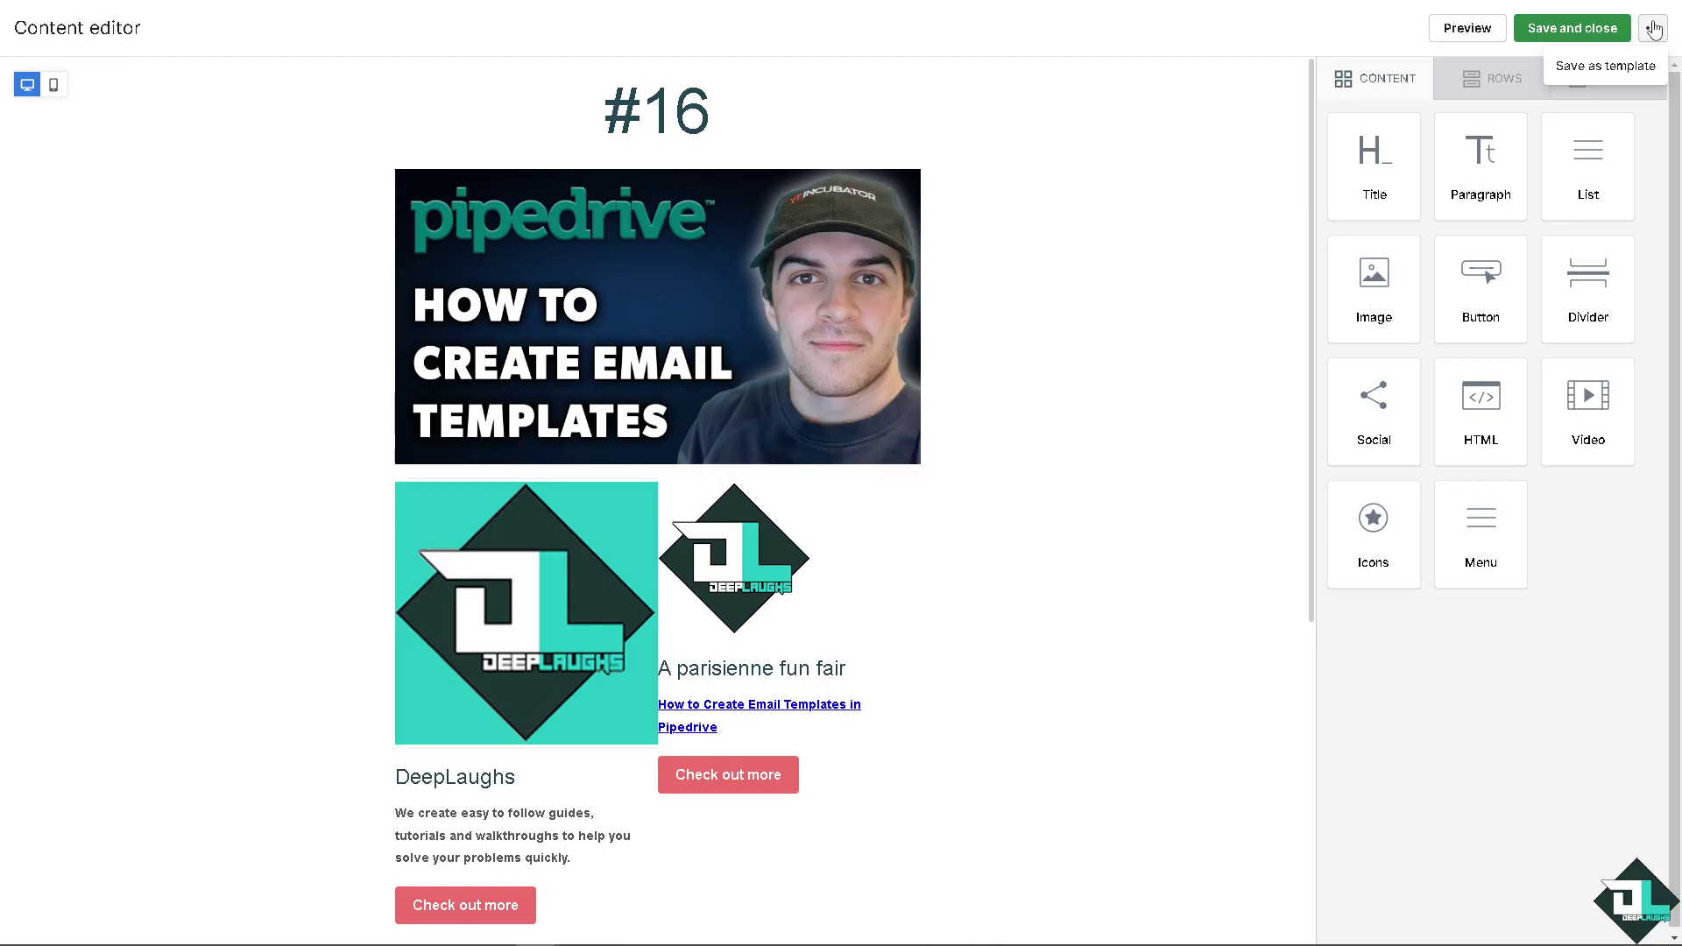
pyautogui.click(1554, 28)
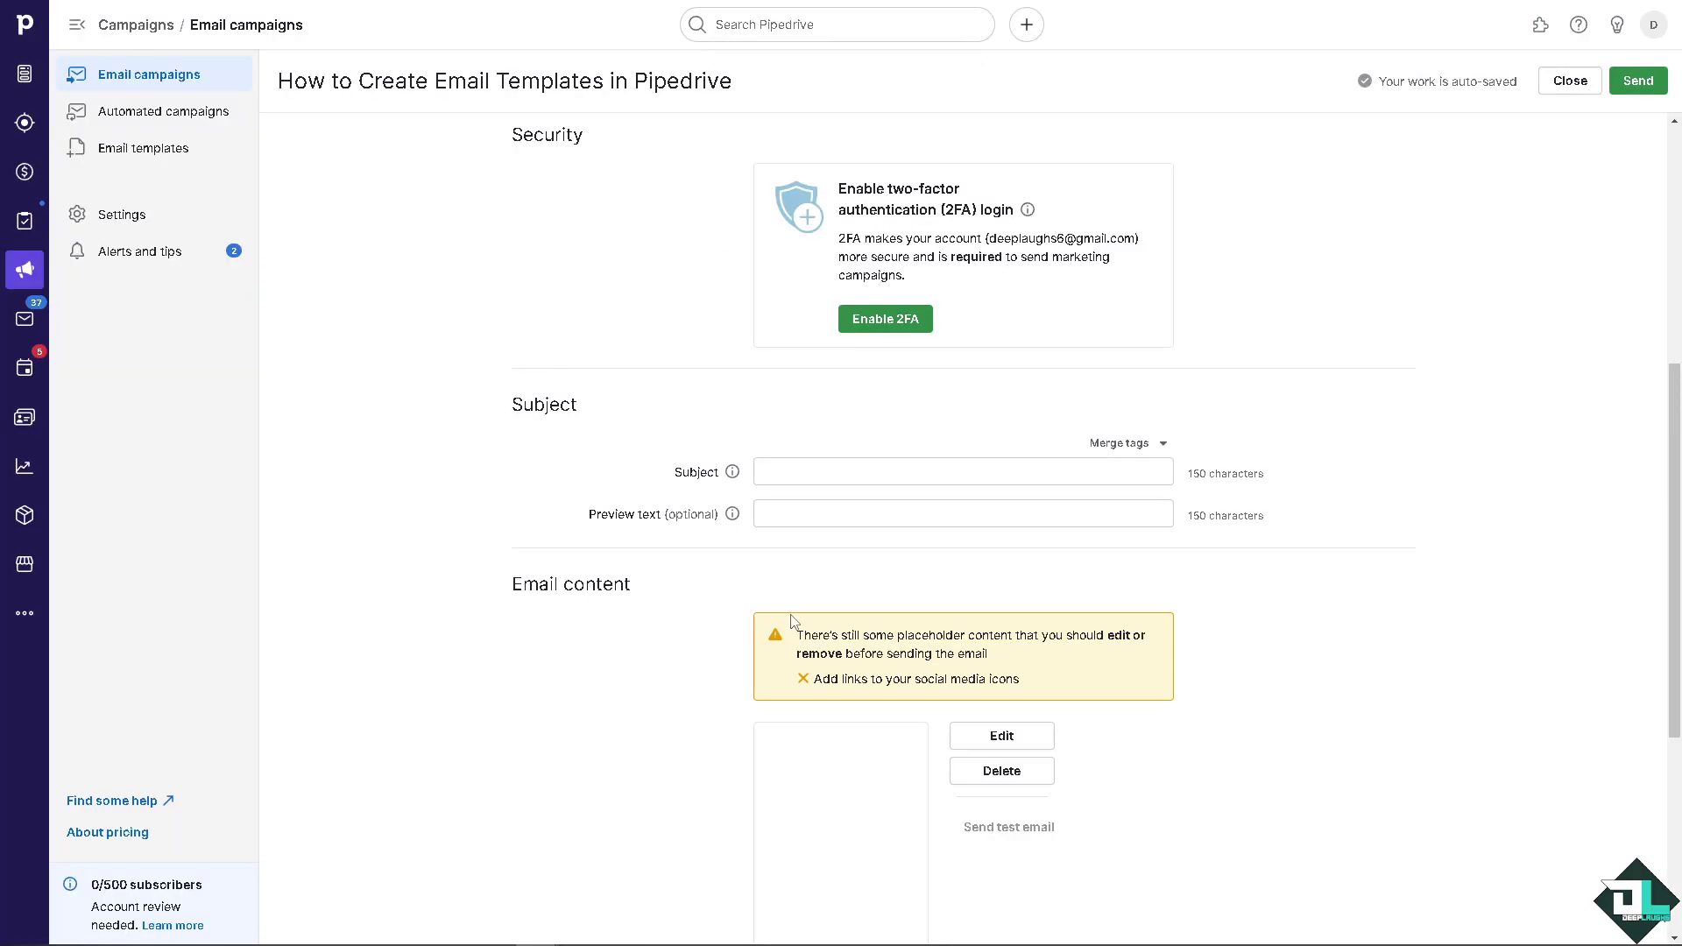
pyautogui.scroll(-2, 887, 666)
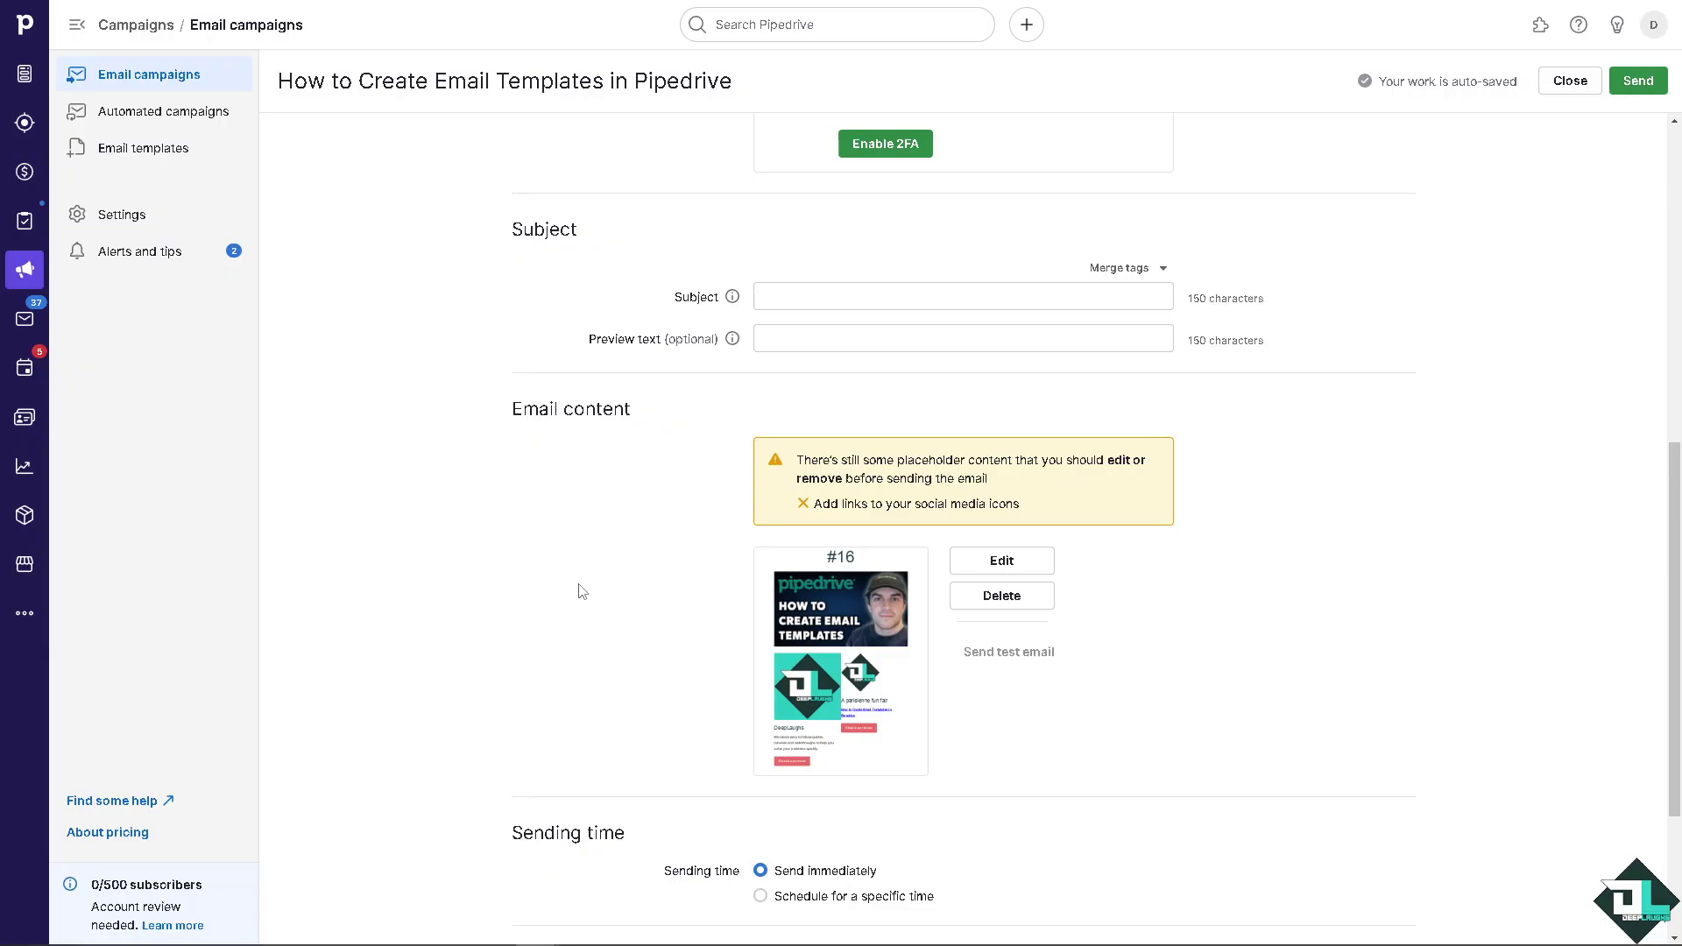
pyautogui.scroll(-1, 625, 613)
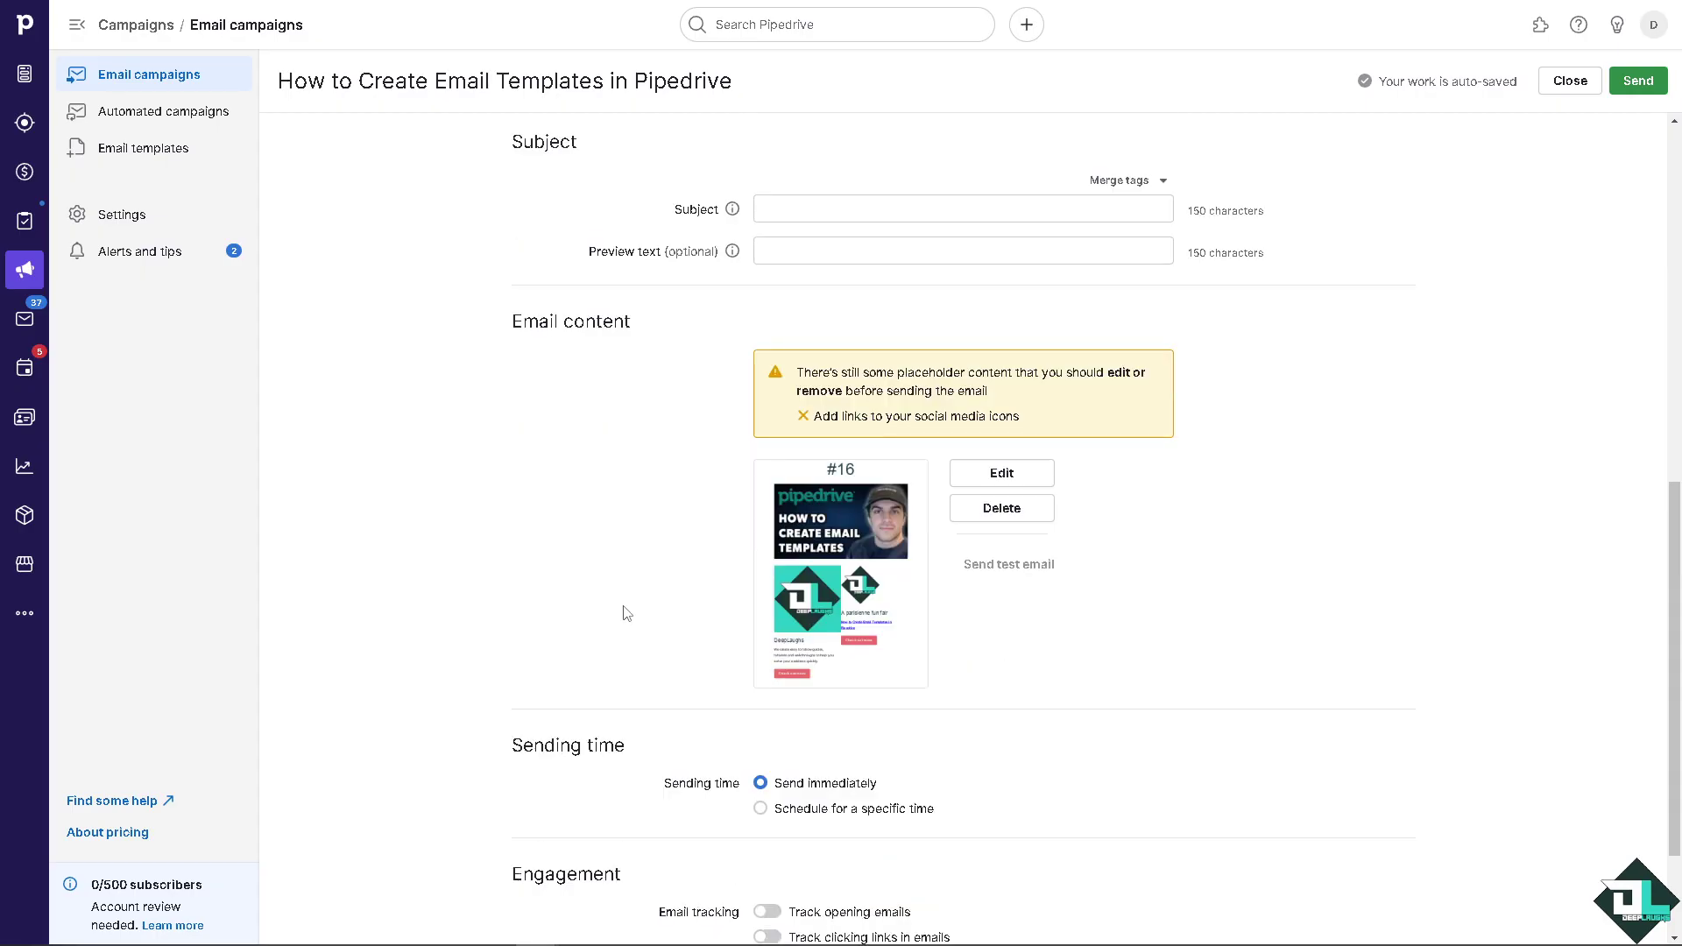